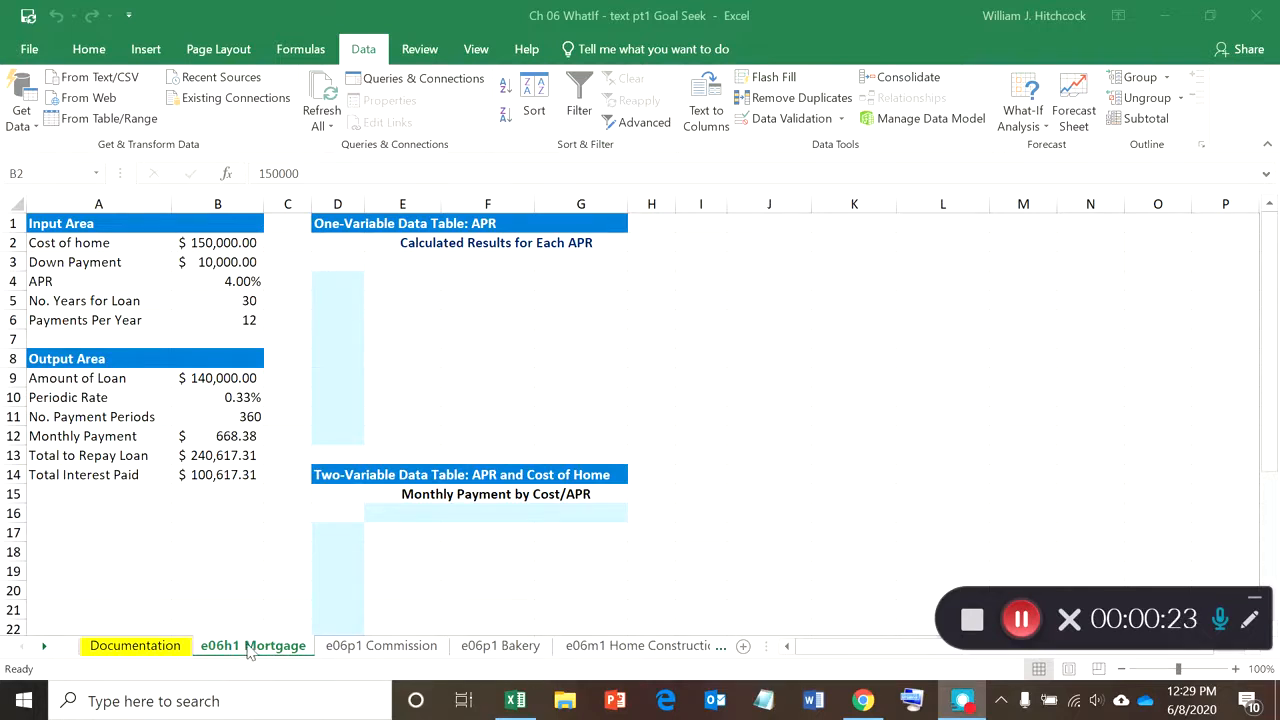
# Review the labels in the Input Area and Output Area of the e06h1 Mortgage sheet, from A1 down to A13
pyautogui.click(79, 224)
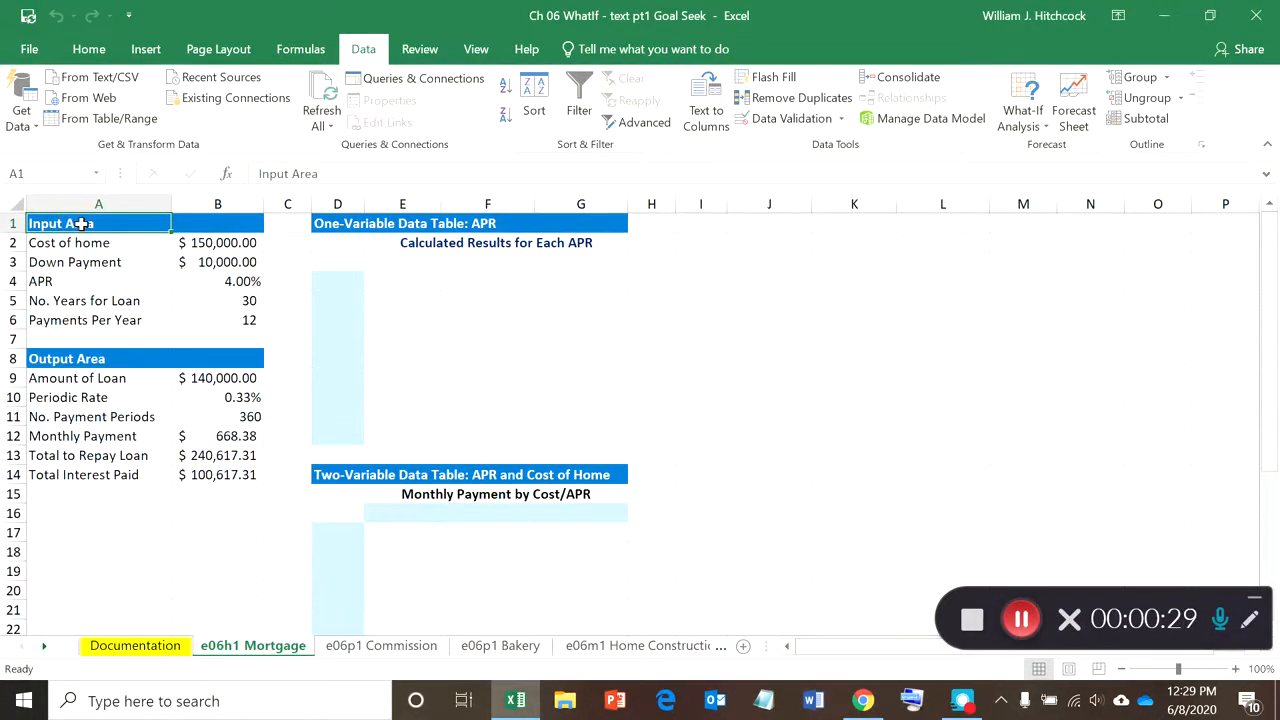
pyautogui.press('Down')
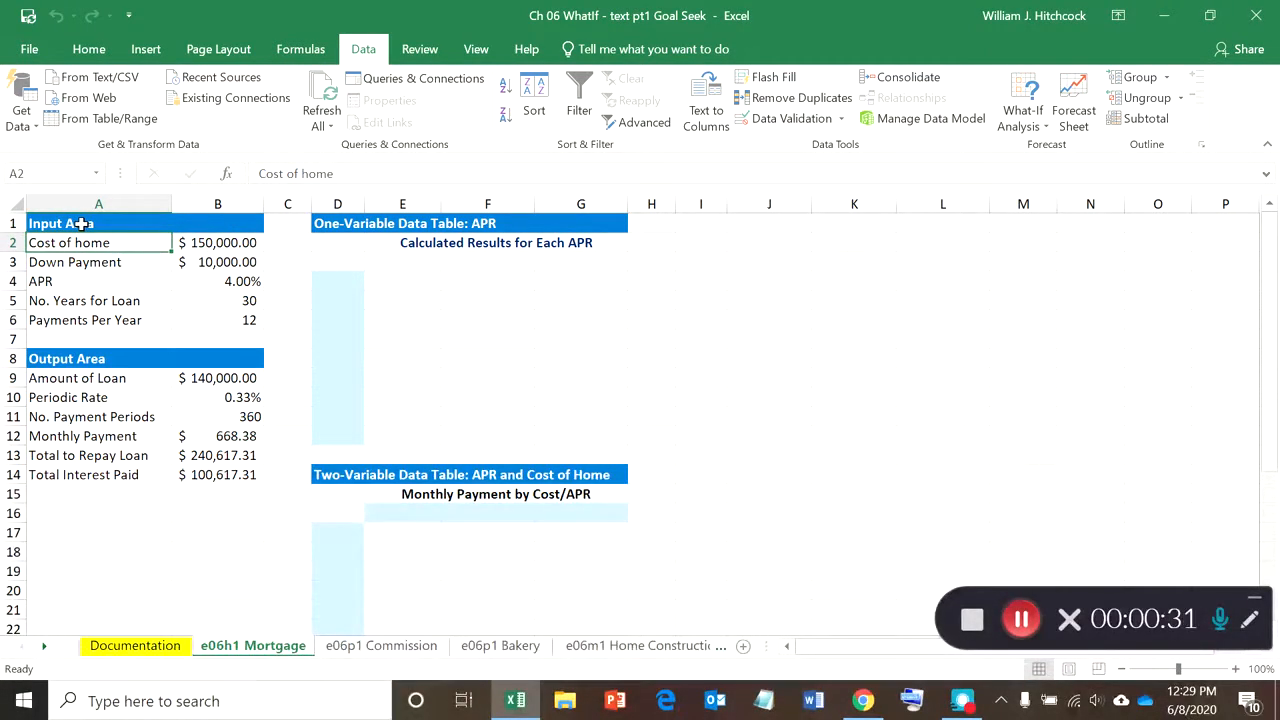
pyautogui.press('Down')
pyautogui.press('Down')
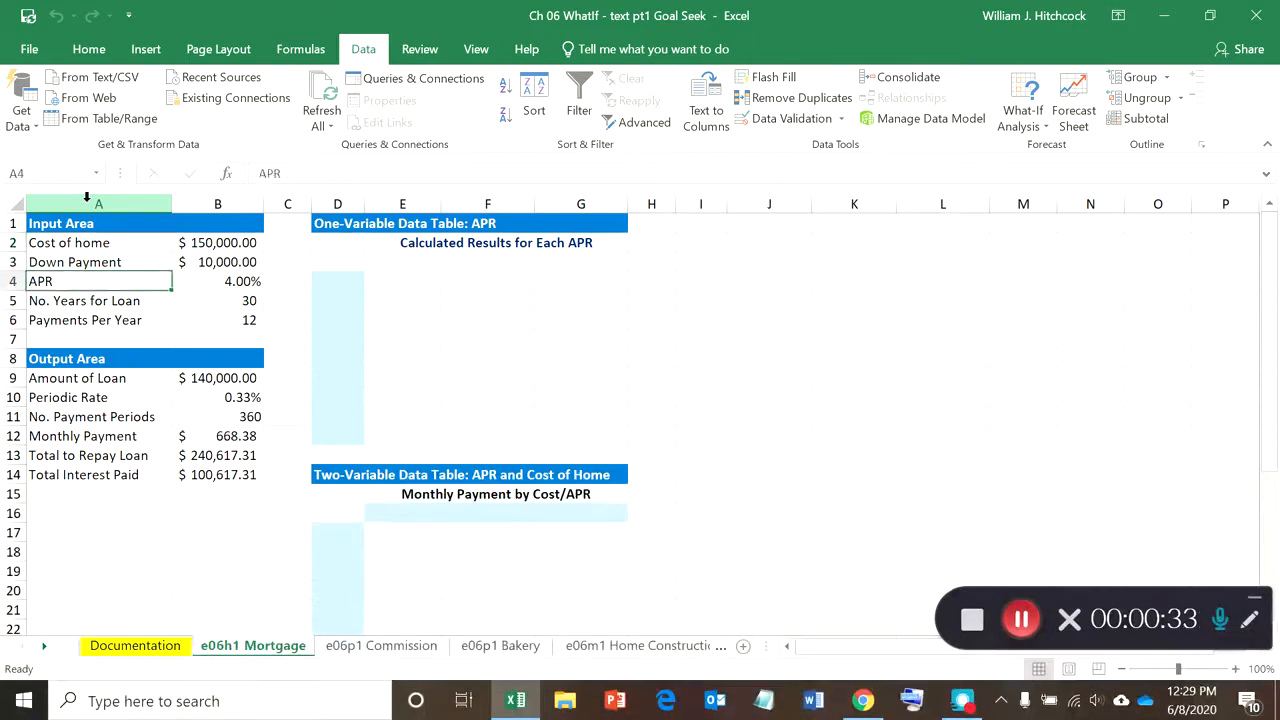
pyautogui.press('Up')
pyautogui.press('Up')
pyautogui.press('Down')
pyautogui.press('Down')
pyautogui.press('Down')
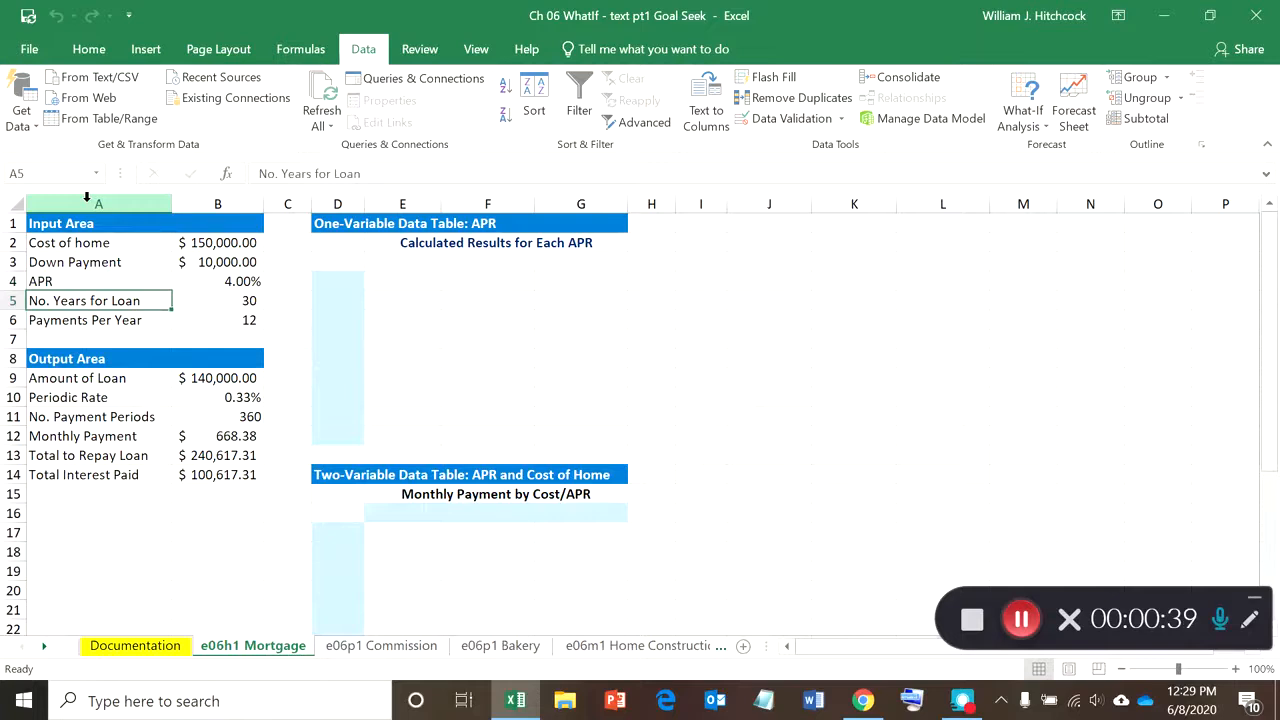
pyautogui.press('Down')
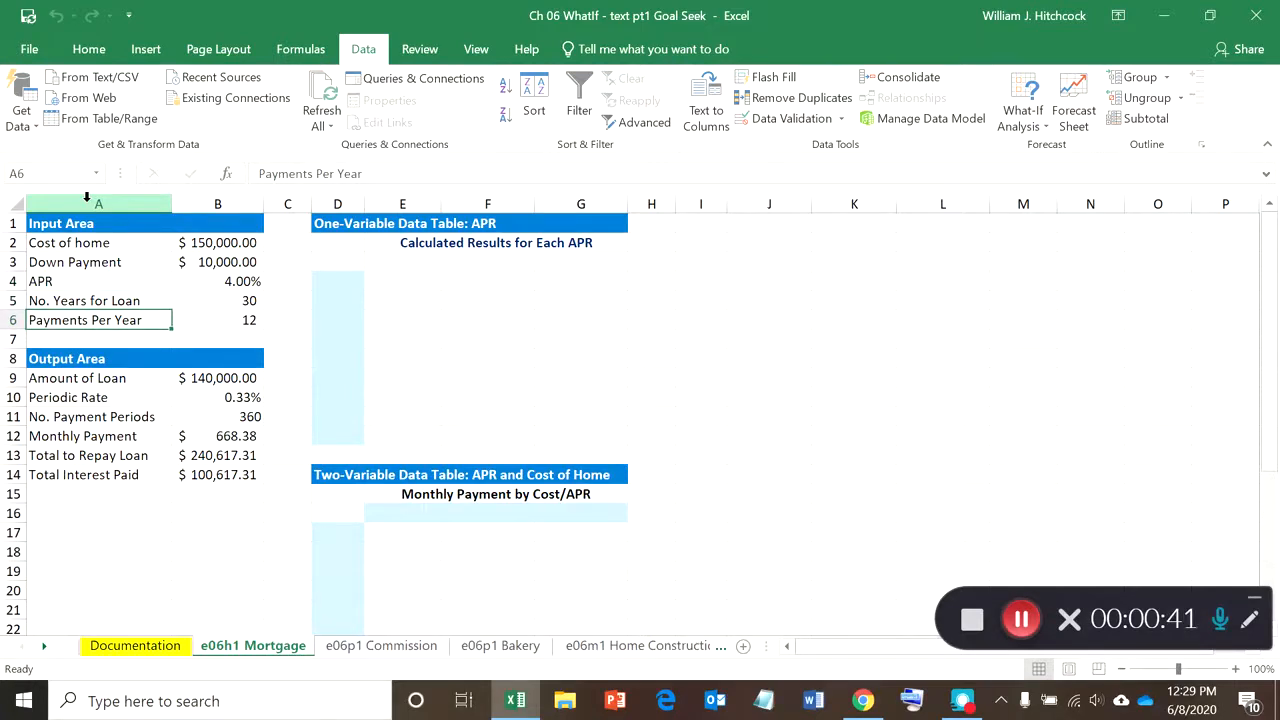
pyautogui.press('Down')
pyautogui.press('Down')
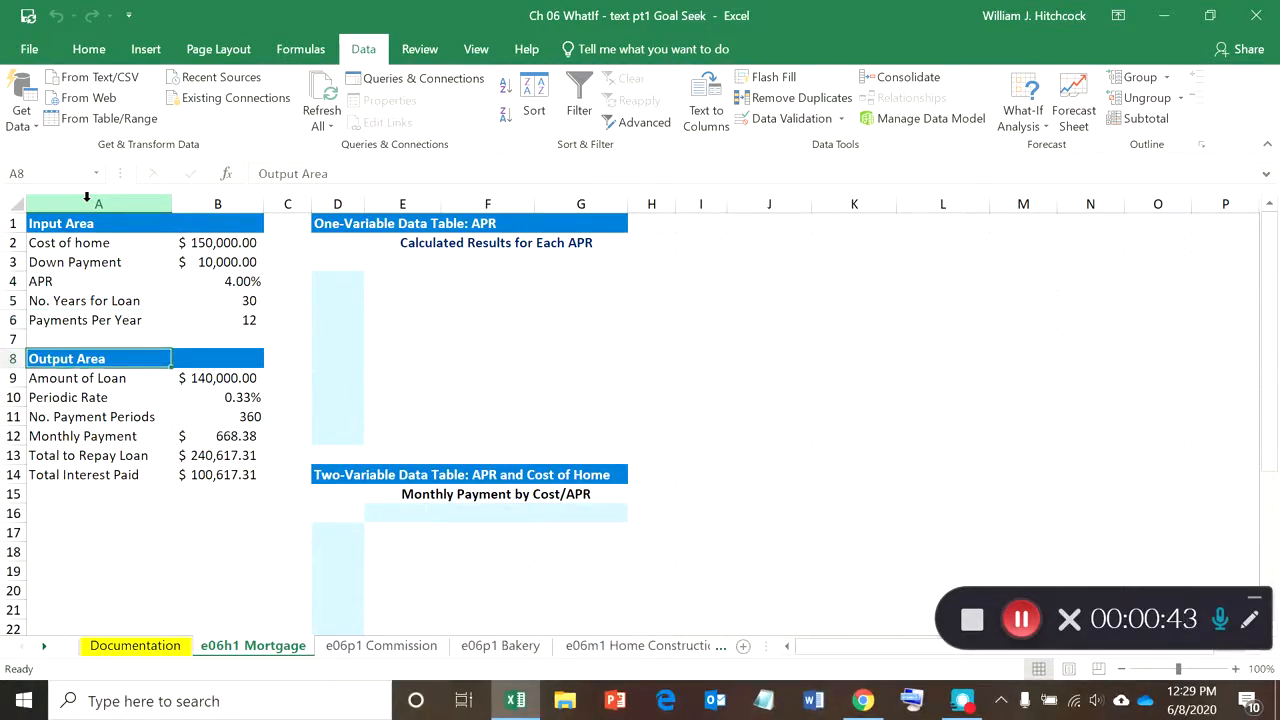
pyautogui.press('Down')
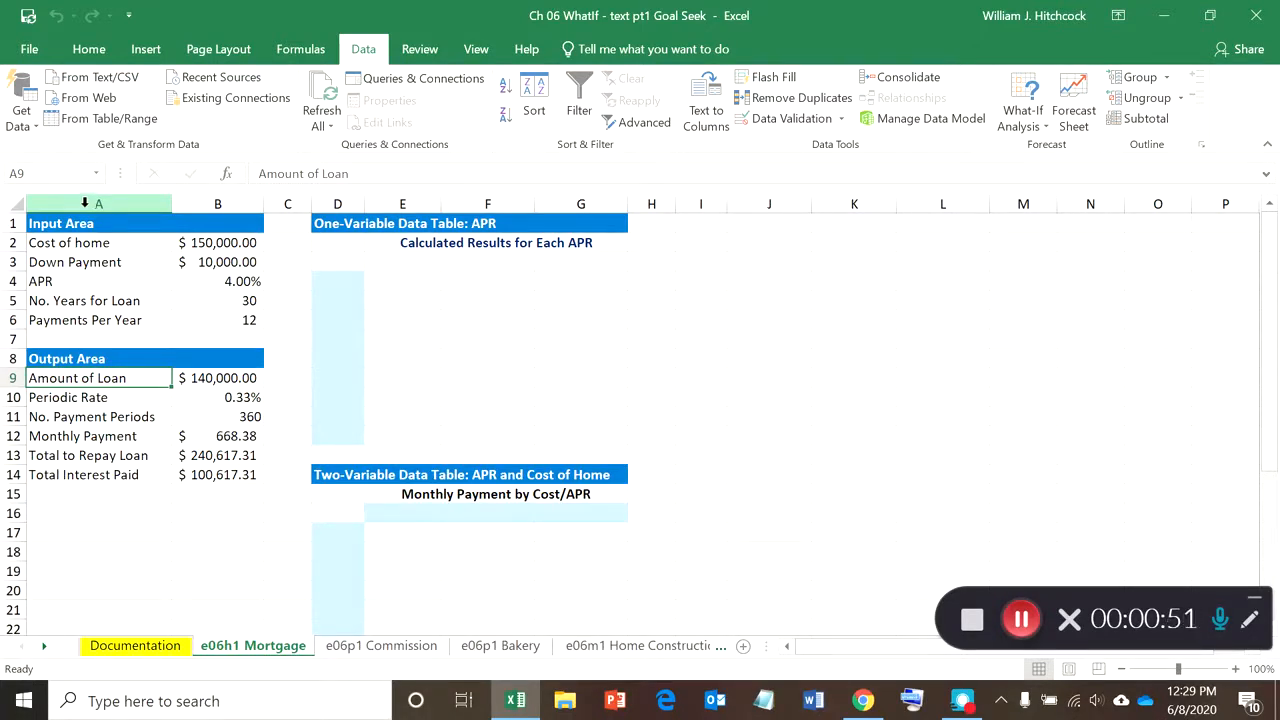
pyautogui.press('Down')
pyautogui.press('Down')
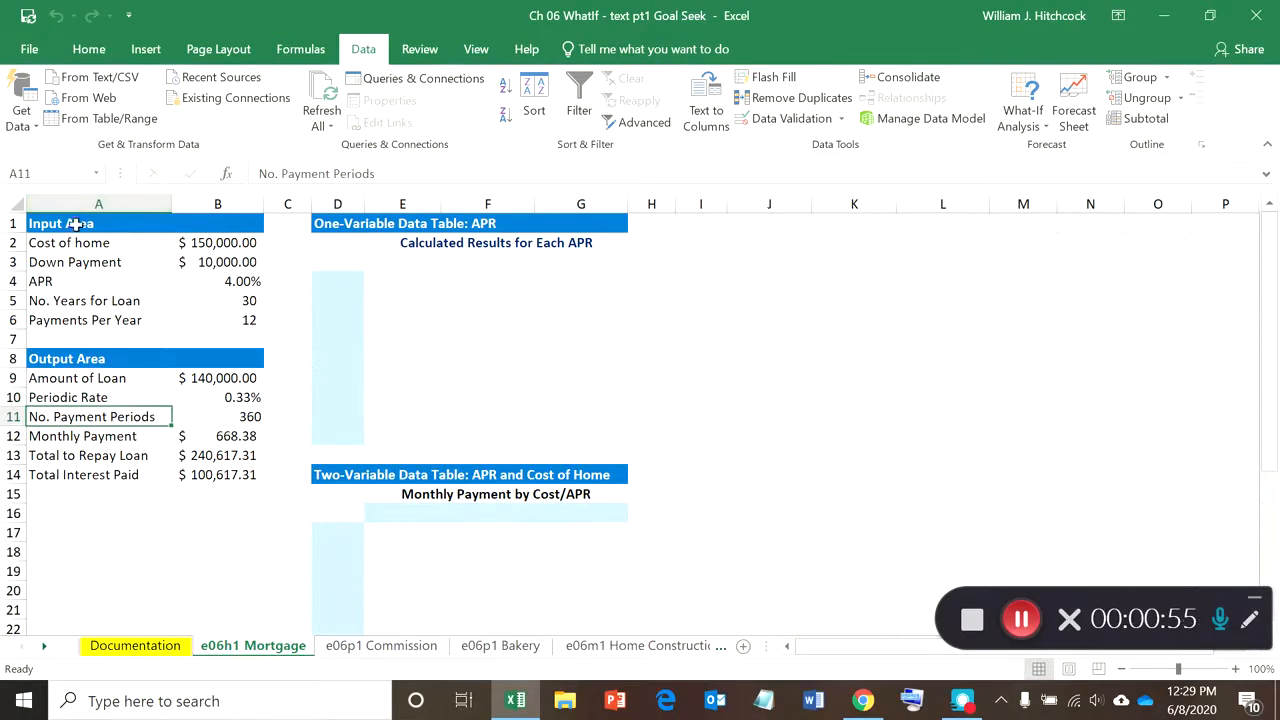
pyautogui.press('Down')
pyautogui.press('Down')
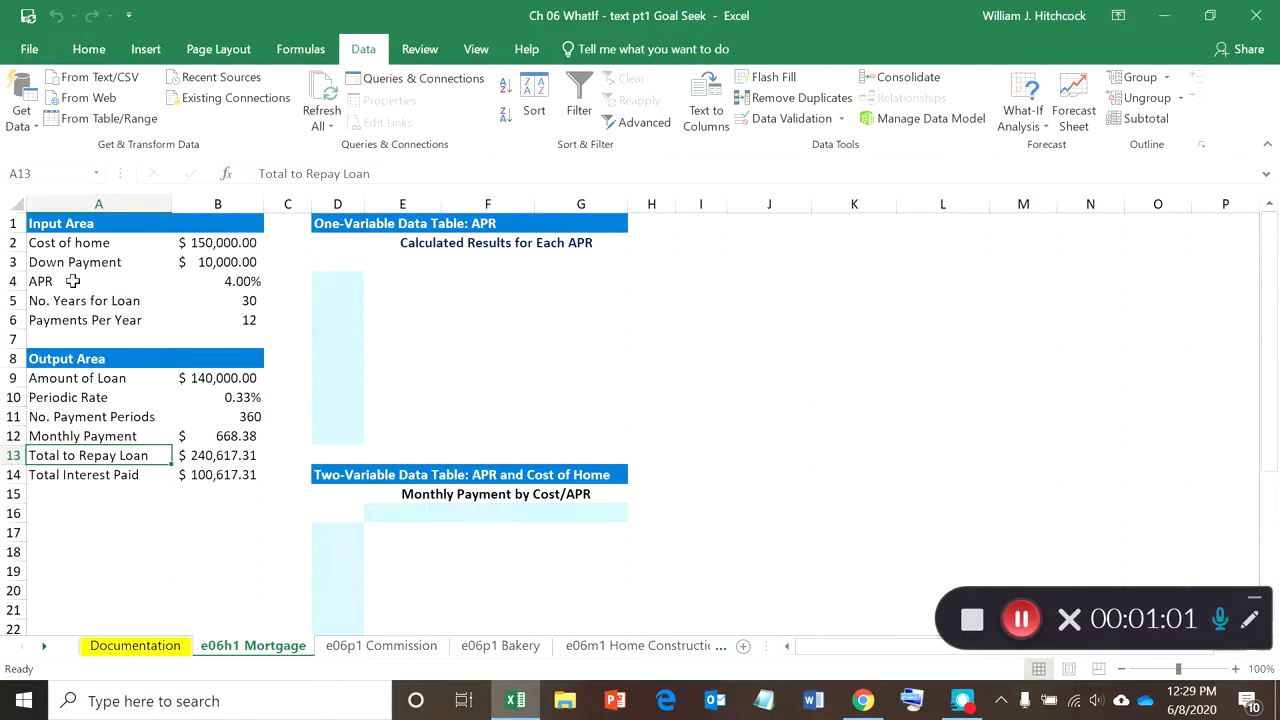
pyautogui.hotkey('ctrl', 'Home')
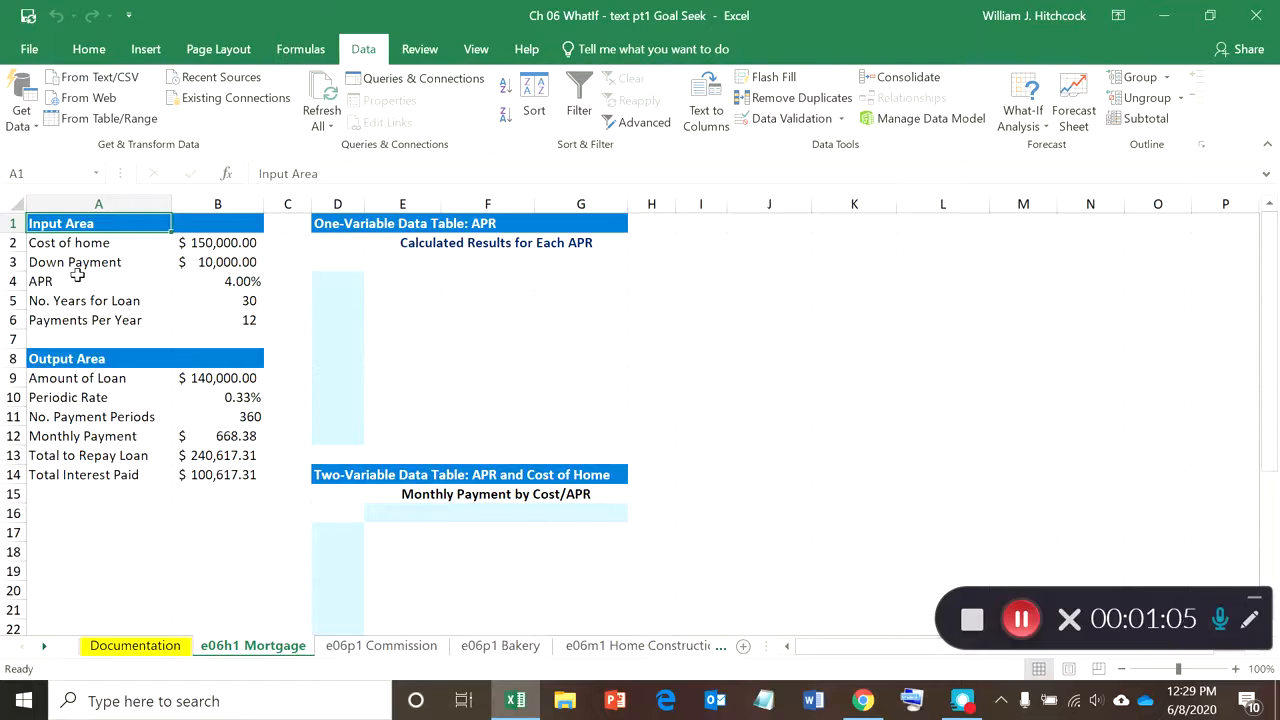
pyautogui.press('Down')
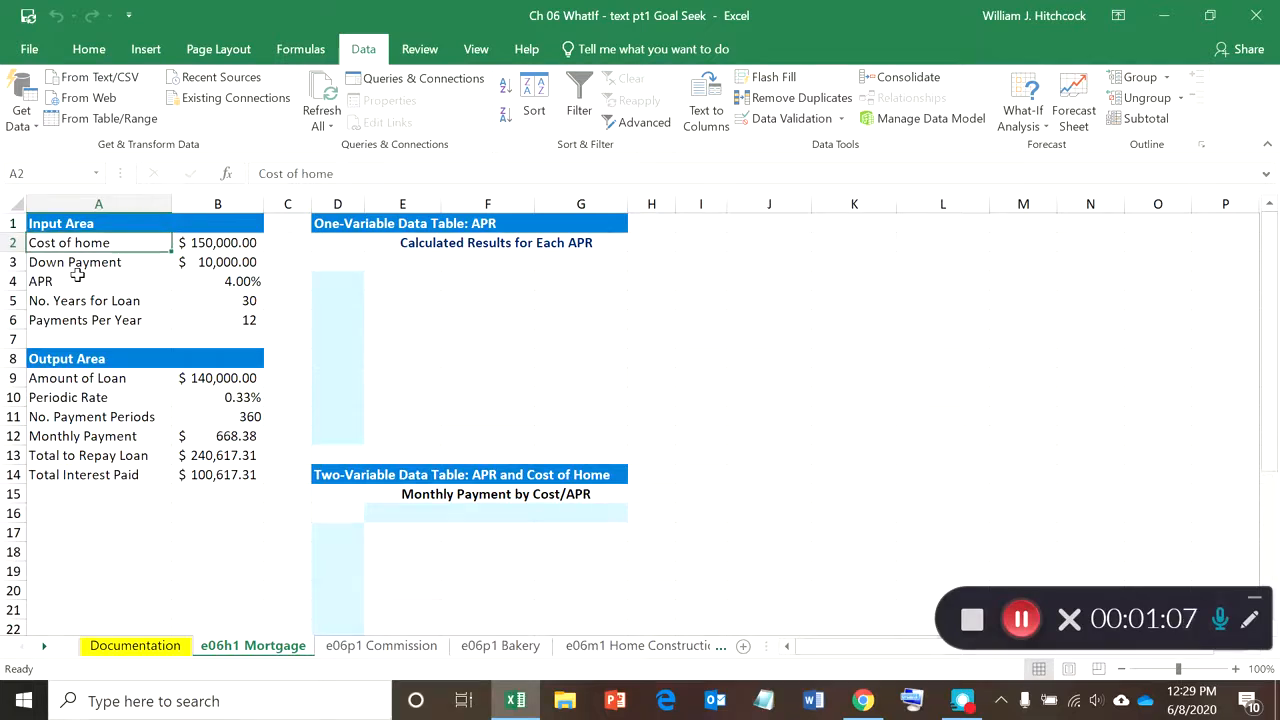
pyautogui.press('Right')
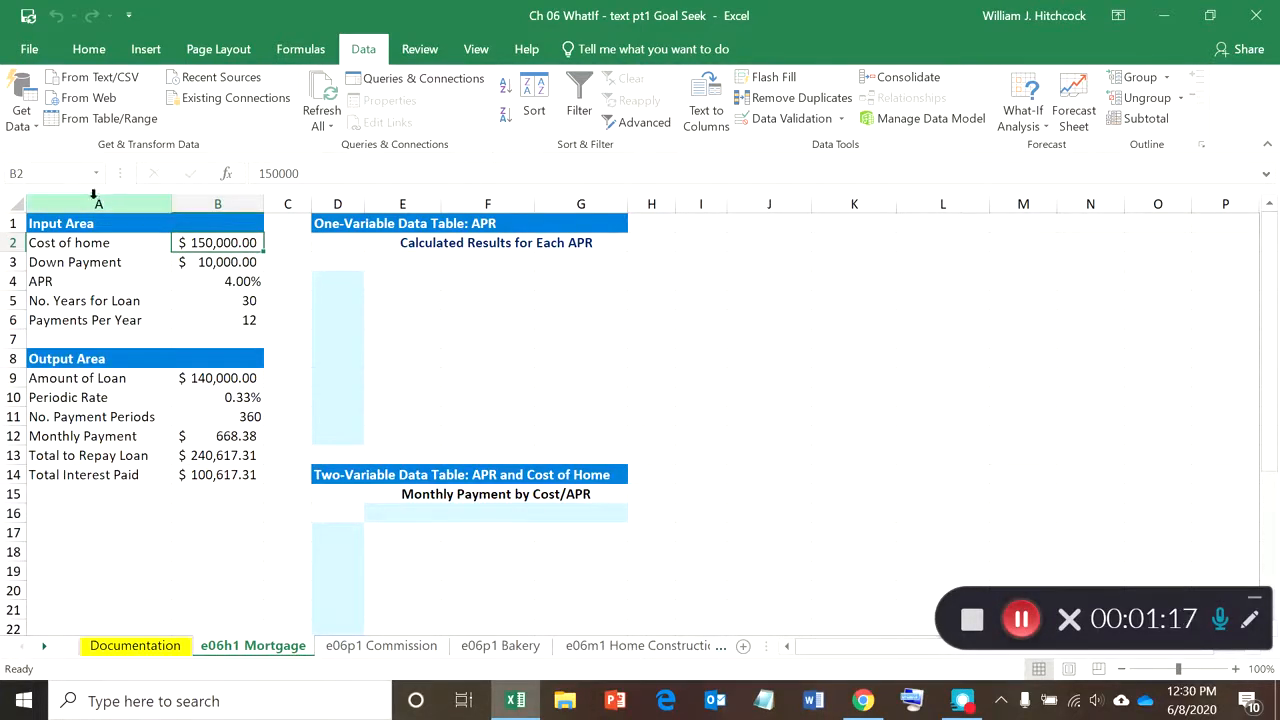
pyautogui.click(74, 176)
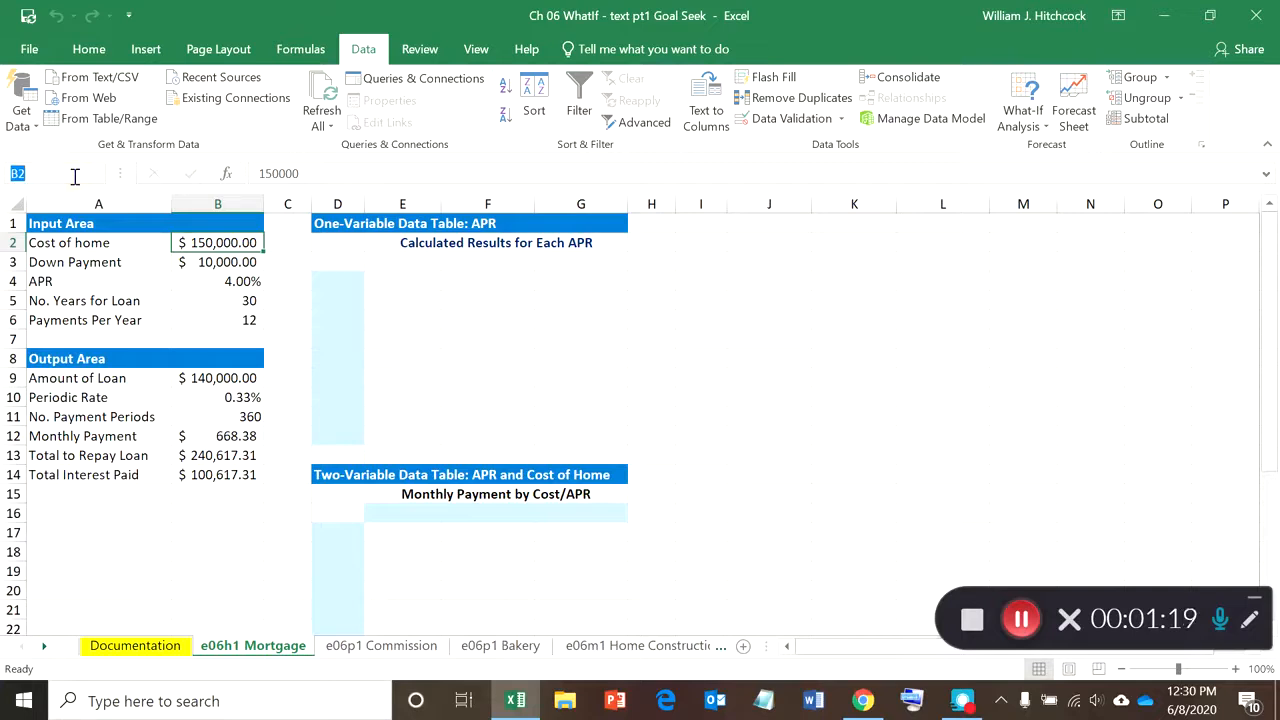
pyautogui.write('Cost')
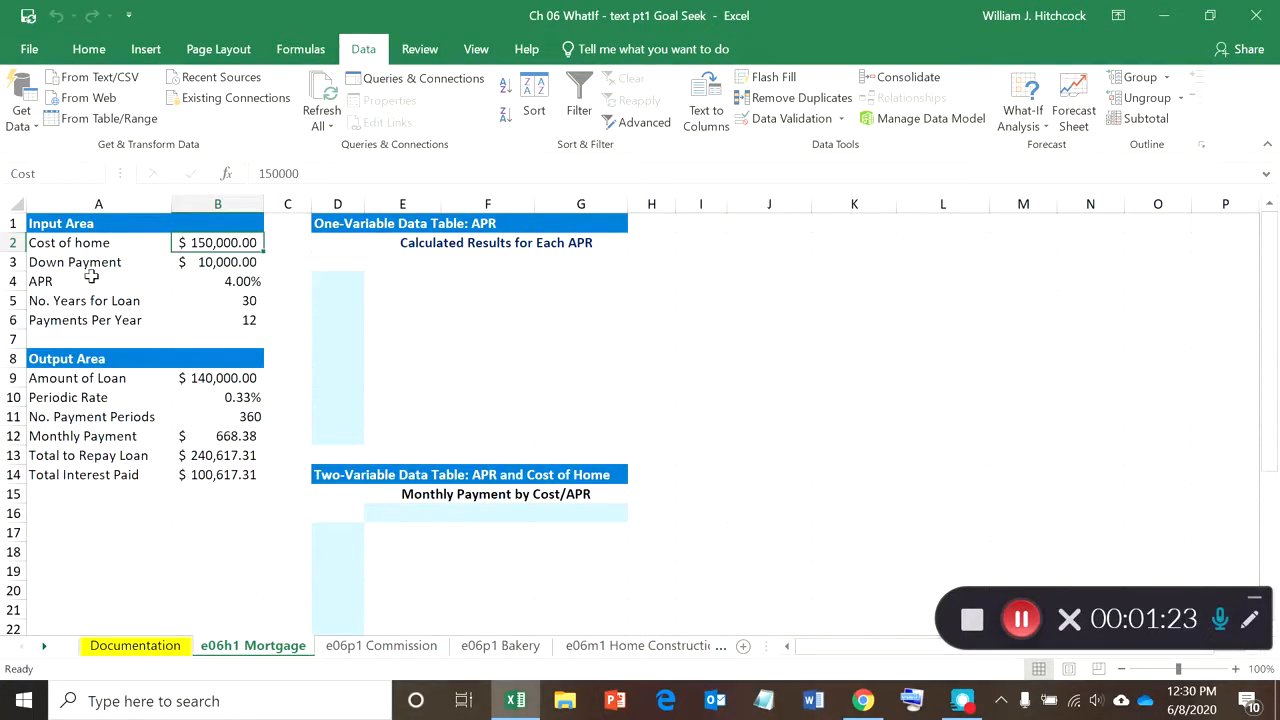
pyautogui.write('OfHo')
pyautogui.press('BackSpace')
pyautogui.press('BackSpace')
pyautogui.press('BackSpace')
pyautogui.press('BackSpace')
pyautogui.press('BackSpace')
pyautogui.press('BackSpace')
pyautogui.press('BackSpace')
pyautogui.press('BackSpace')
pyautogui.press('BackSpace')
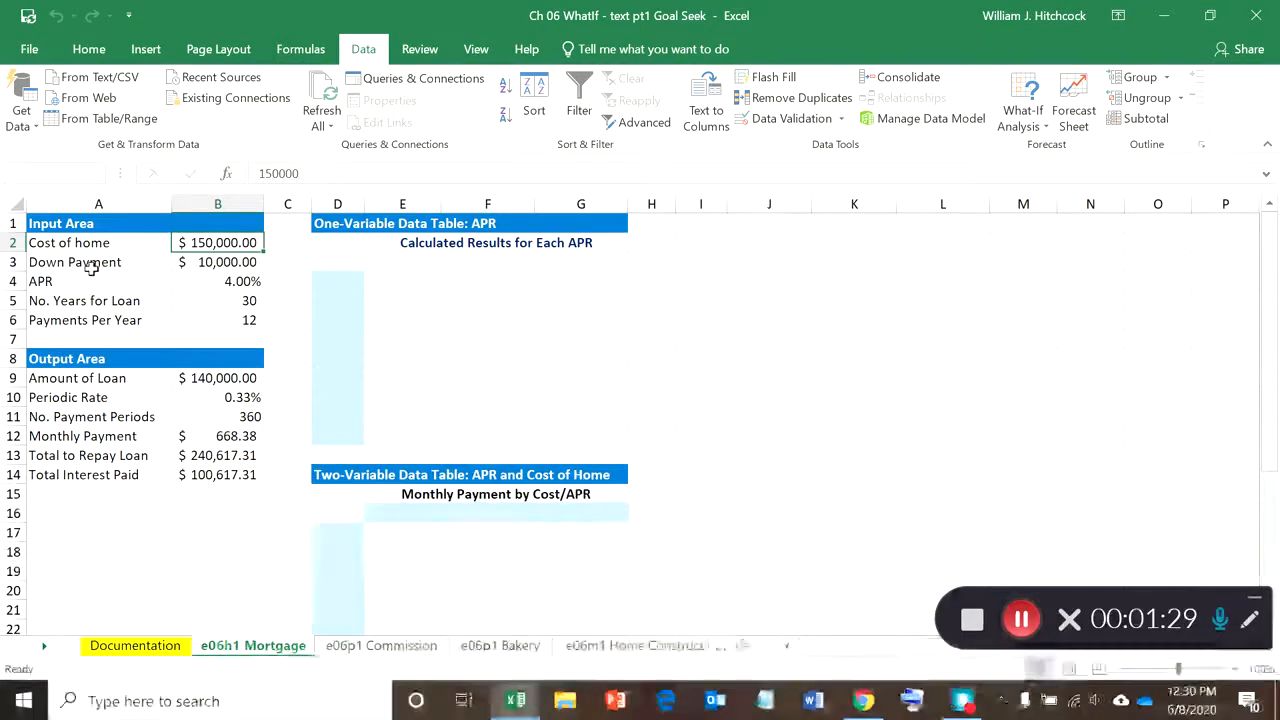
pyautogui.click(86, 257)
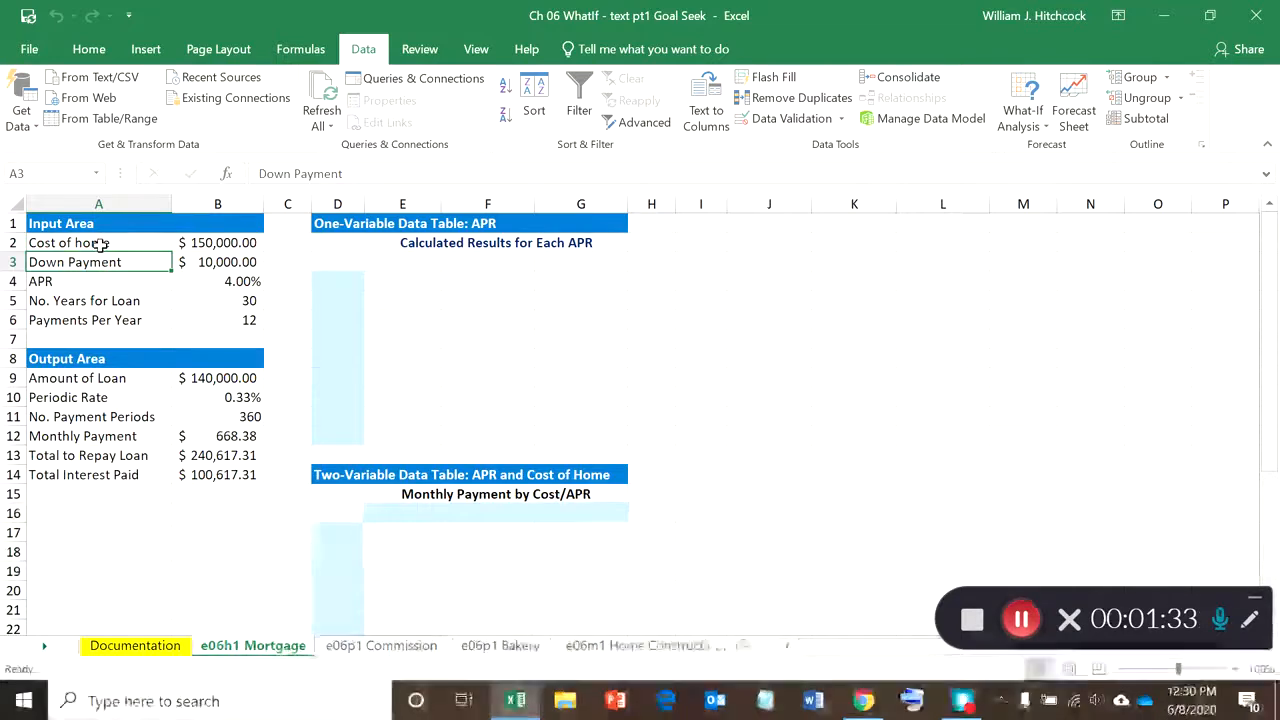
pyautogui.moveTo(100, 243); pyautogui.dragTo(200, 320)
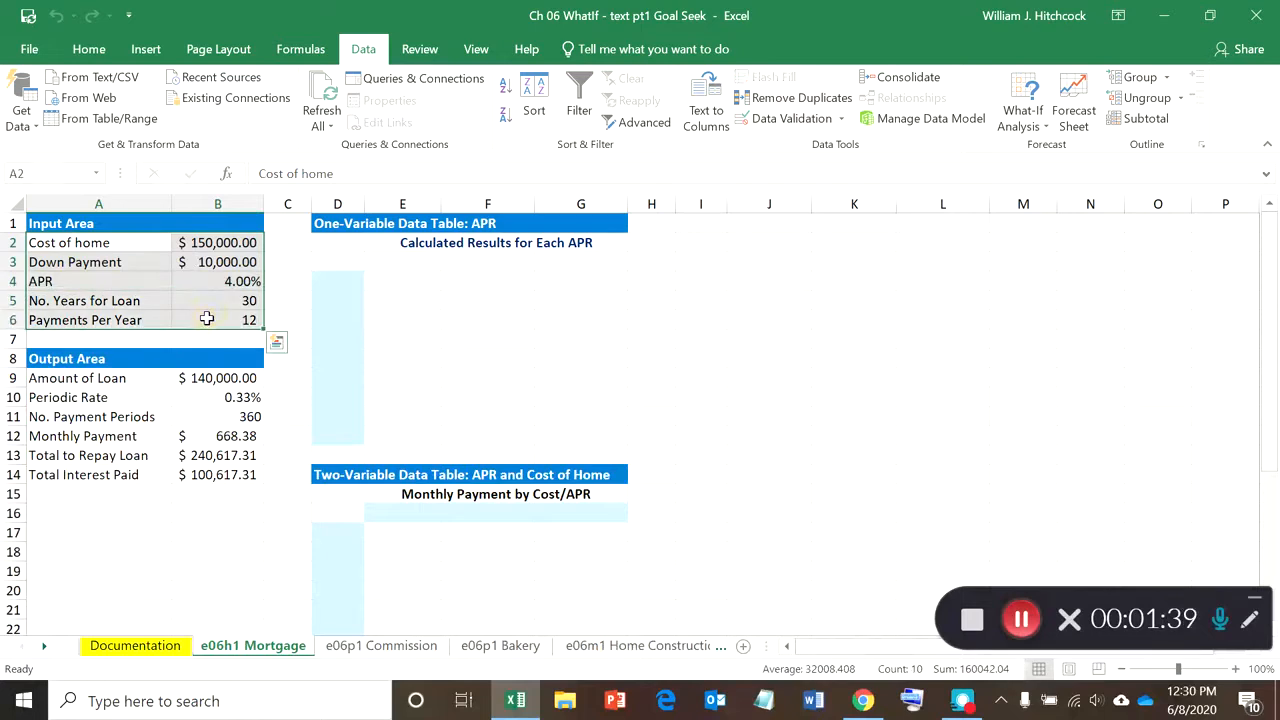
# Replace the "No. Years for Loan" label in A5 with "Years Borrowed"
pyautogui.click(82, 300)
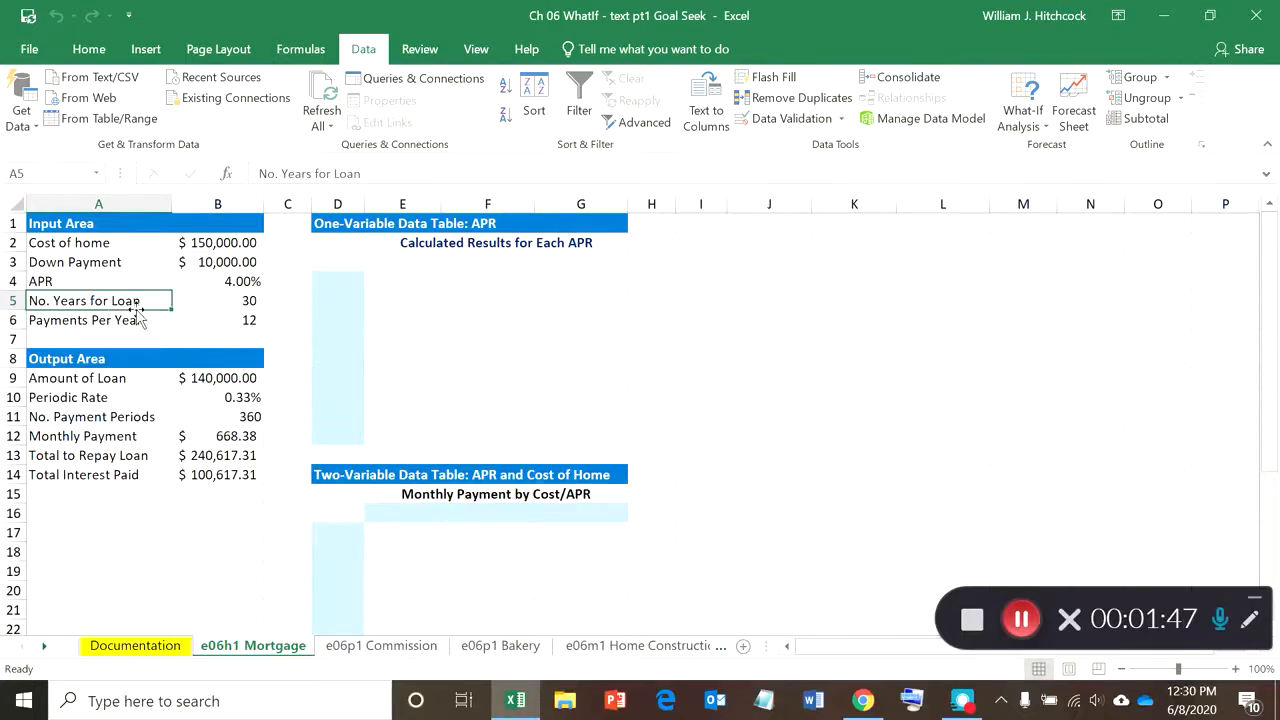
pyautogui.write('Ye')
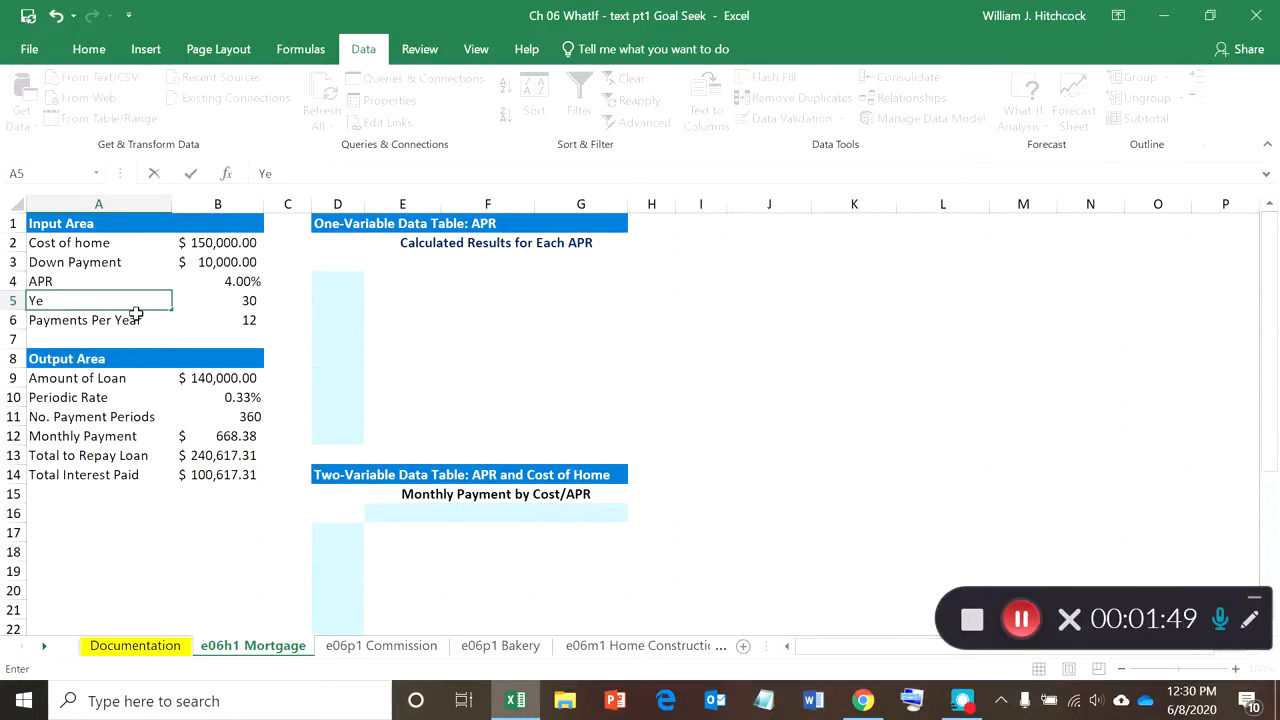
pyautogui.write('ars Borrowed')
pyautogui.press('Return')
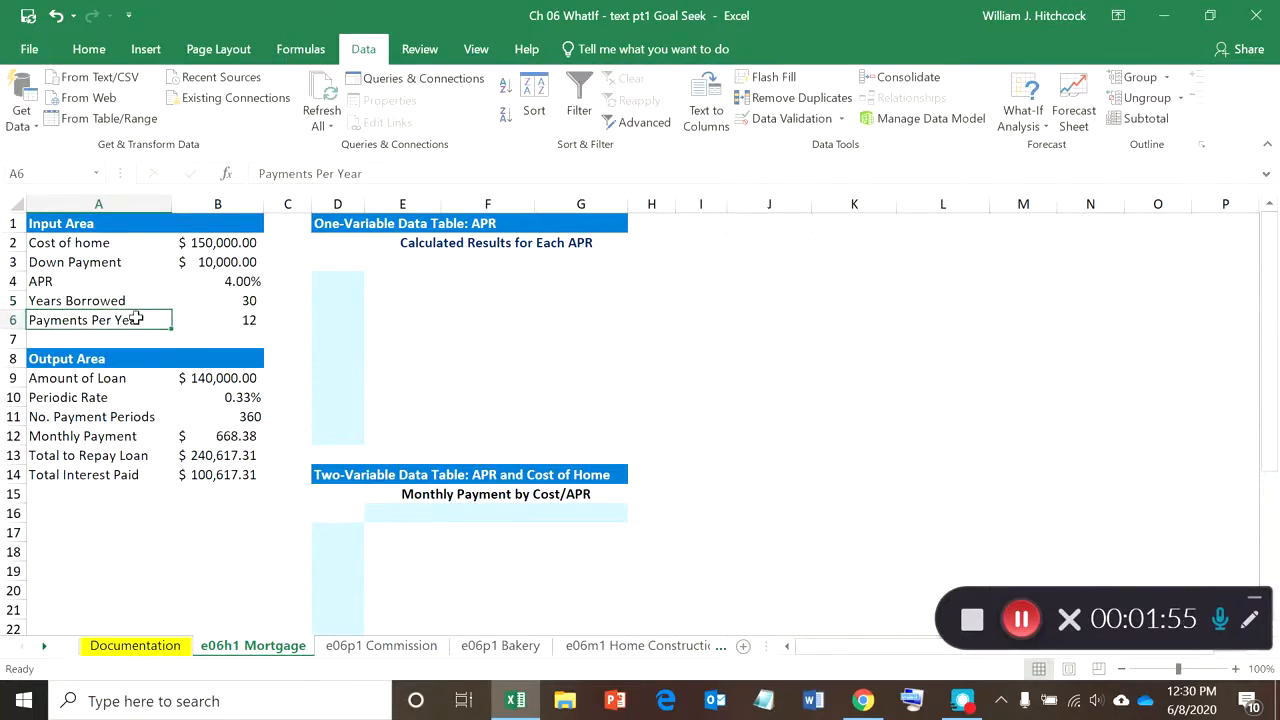
# Replace the "No. Payment Periods" label in A11 of the Output Area with "Total Payments"
pyautogui.click(78, 380)
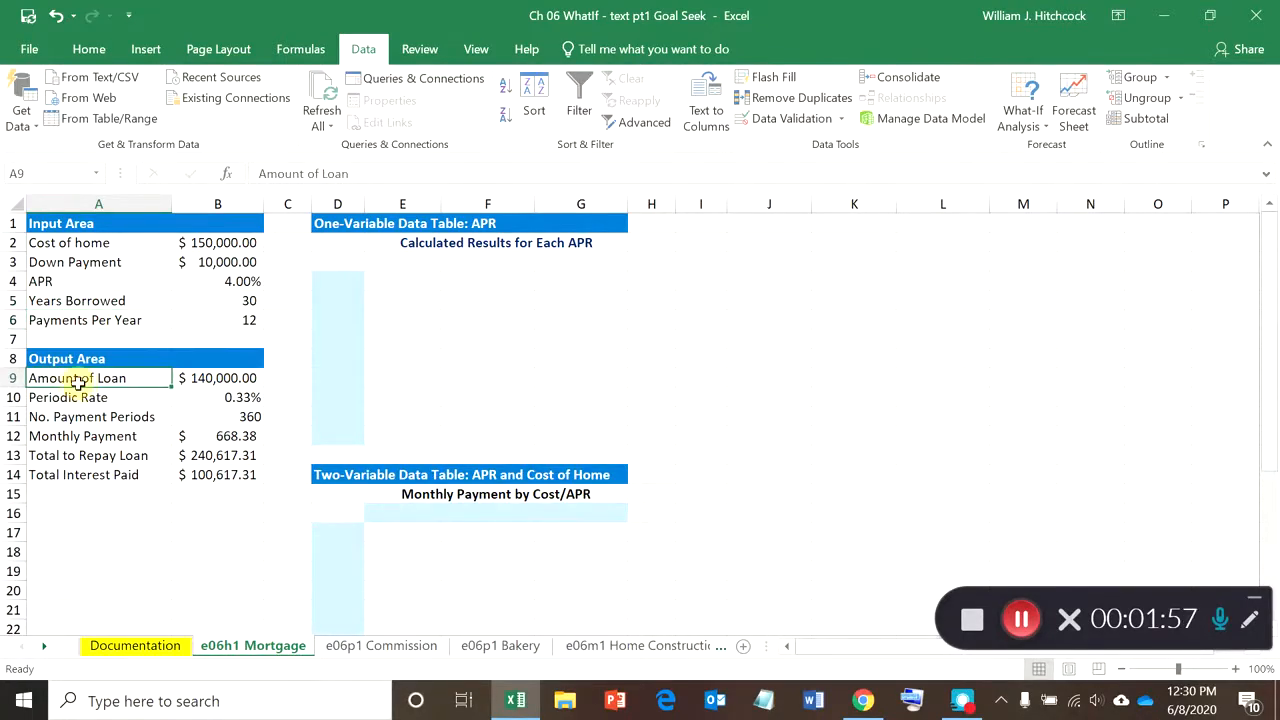
pyautogui.click(76, 395)
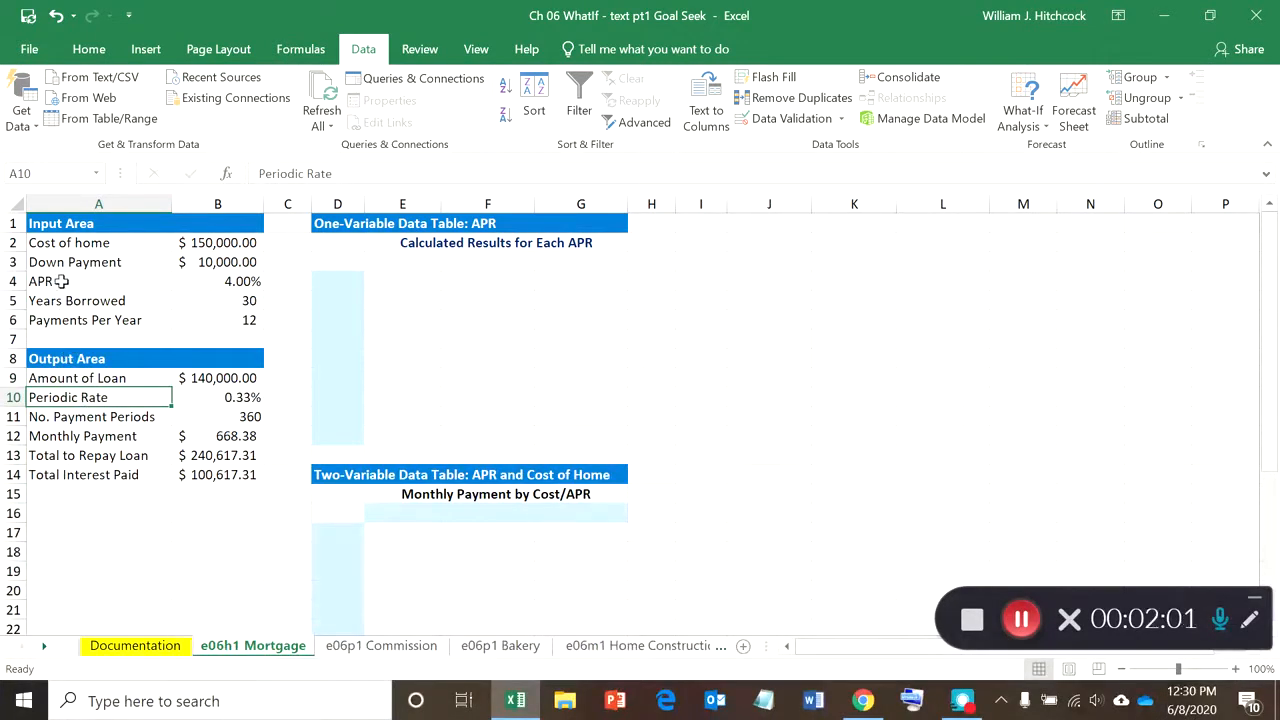
pyautogui.click(76, 419)
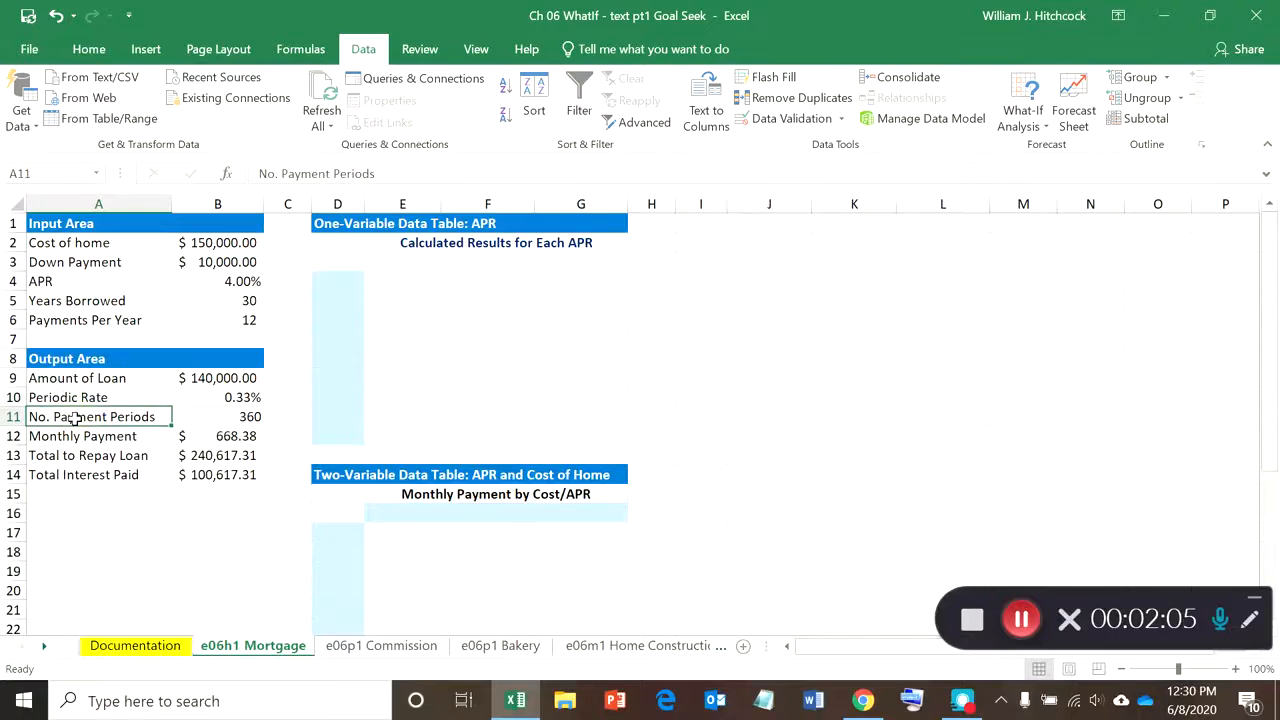
pyautogui.write('Total Paymen')
pyautogui.press('Return')
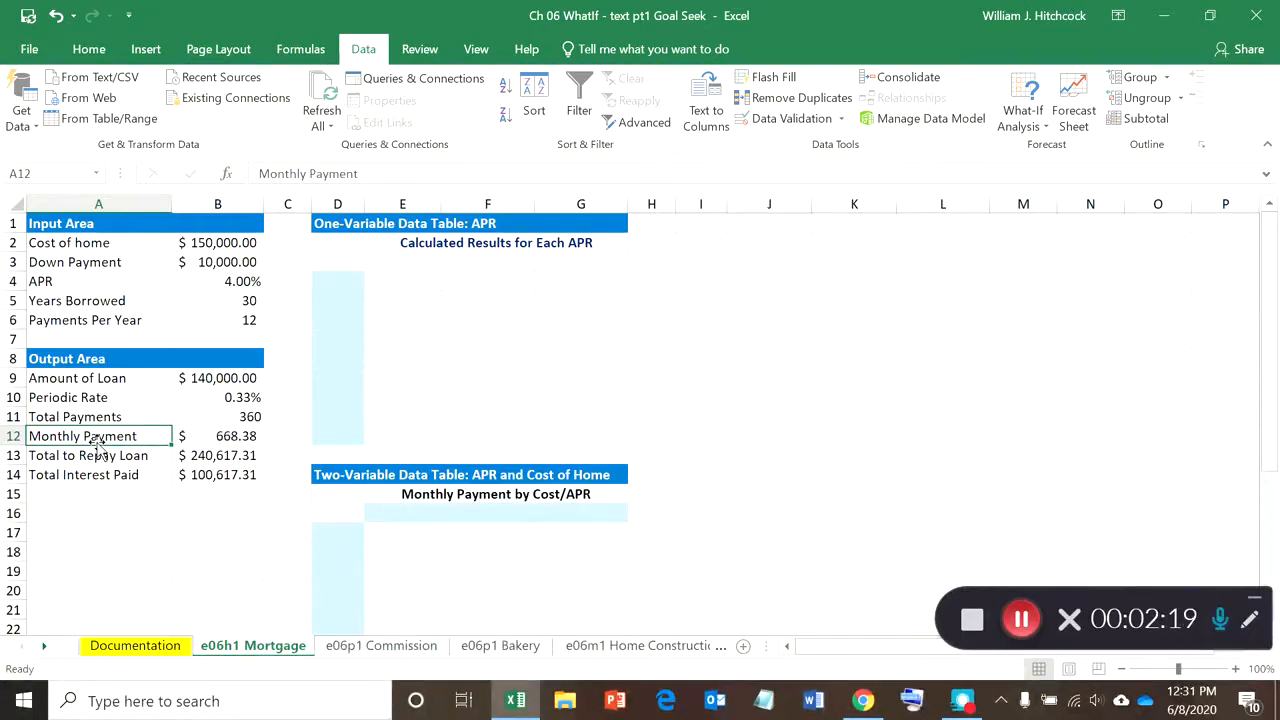
# Replace the "Monthly Payment" label in A12 with "Periodic Payment"
pyautogui.write('Periodic Rateodic')
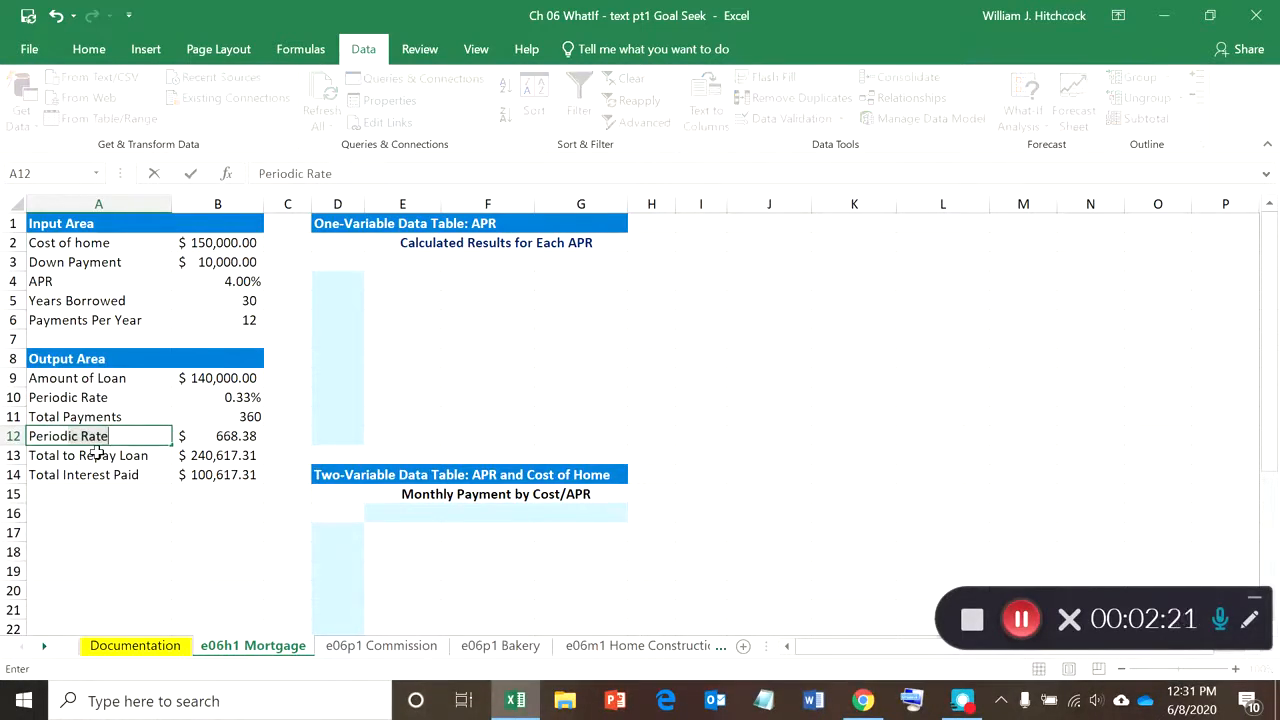
pyautogui.write('Paymen')
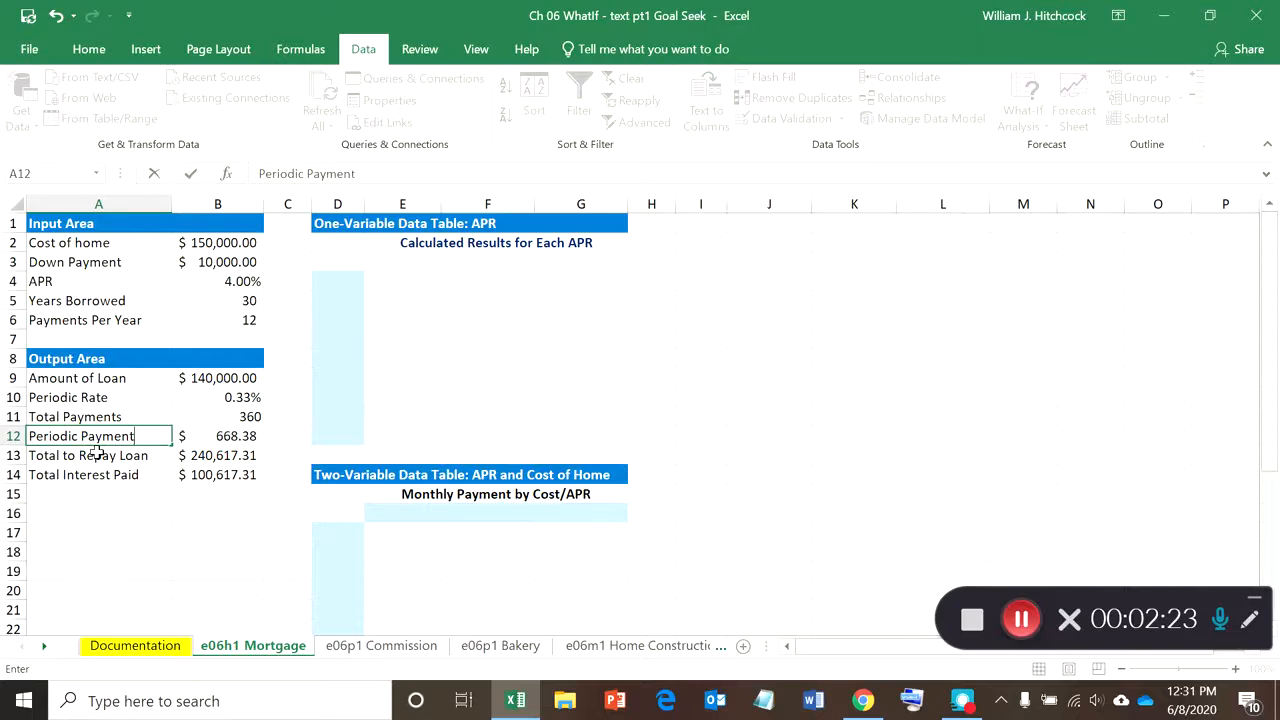
pyautogui.press('Return')
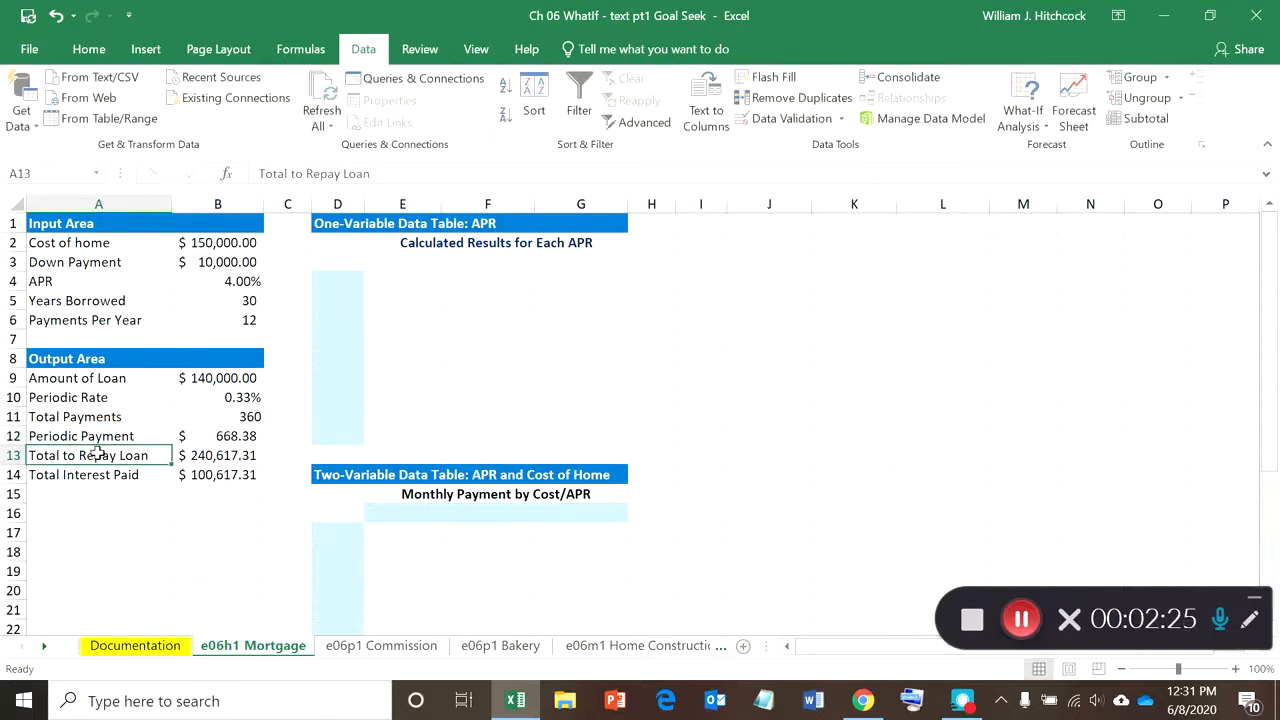
# Save the workbook with cell A2 selected
pyautogui.click(110, 482)
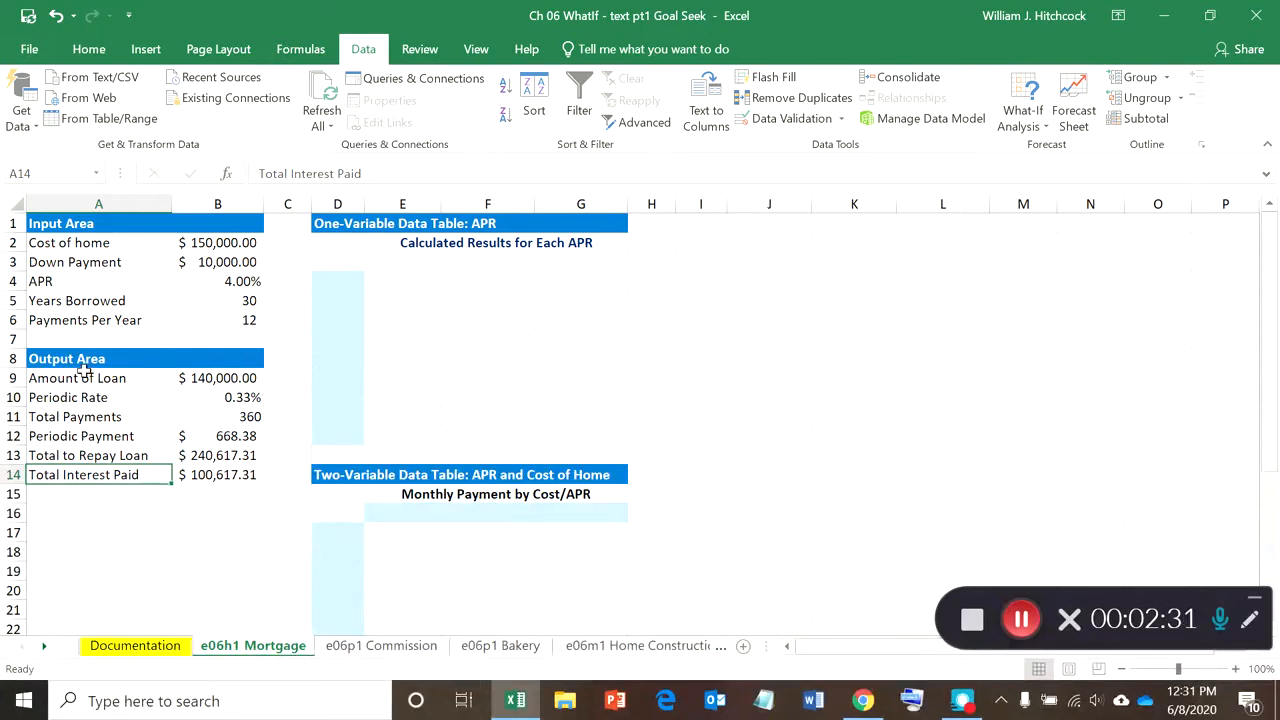
pyautogui.click(85, 242)
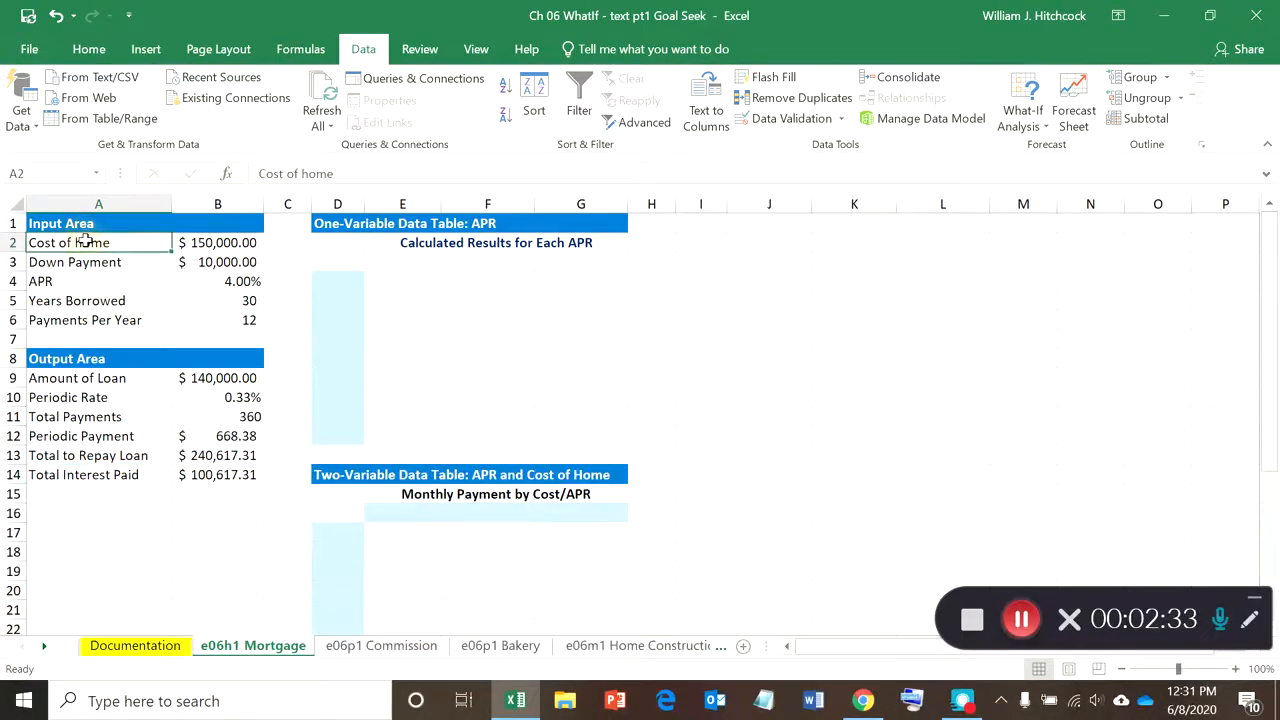
pyautogui.click(28, 18)
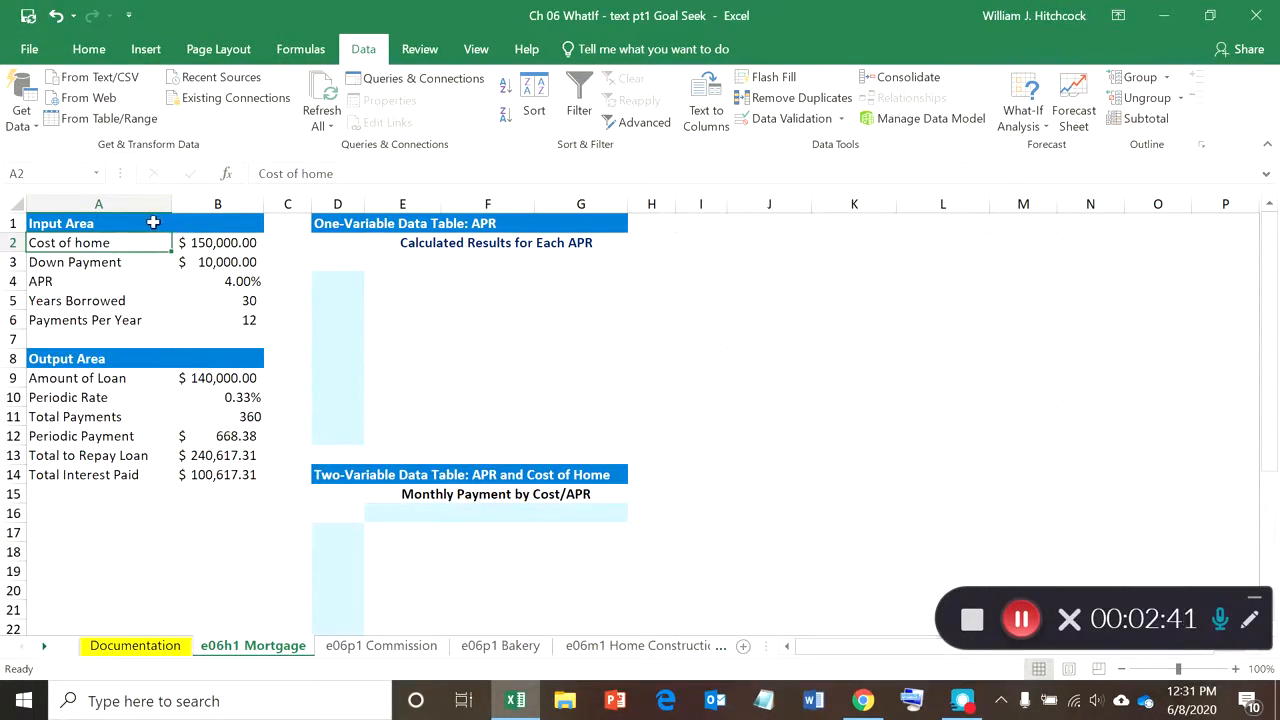
# Create range names for the input values in A2:B6 from the labels in the selection's left column
pyautogui.hotkey('shift', 'Right')
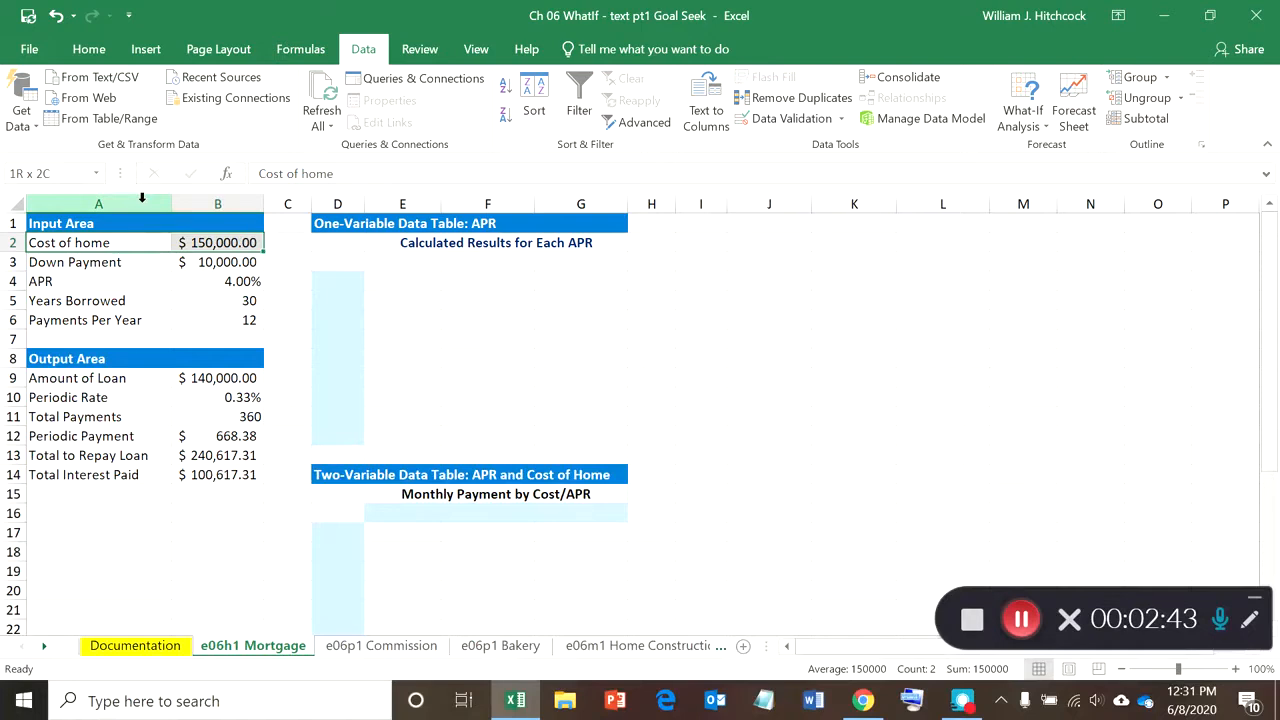
pyautogui.hotkey('shift', 'Down')
pyautogui.hotkey('shift', 'Down')
pyautogui.hotkey('shift', 'Down')
pyautogui.hotkey('shift', 'Down')
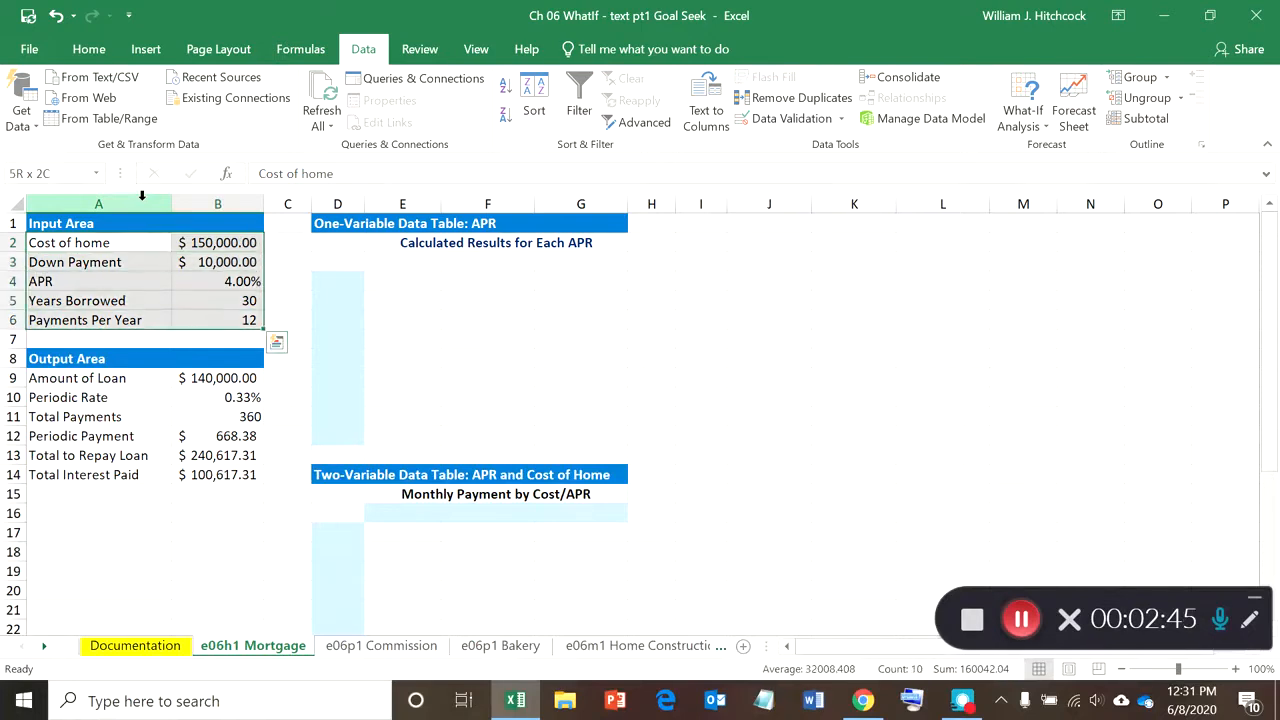
pyautogui.click(301, 52)
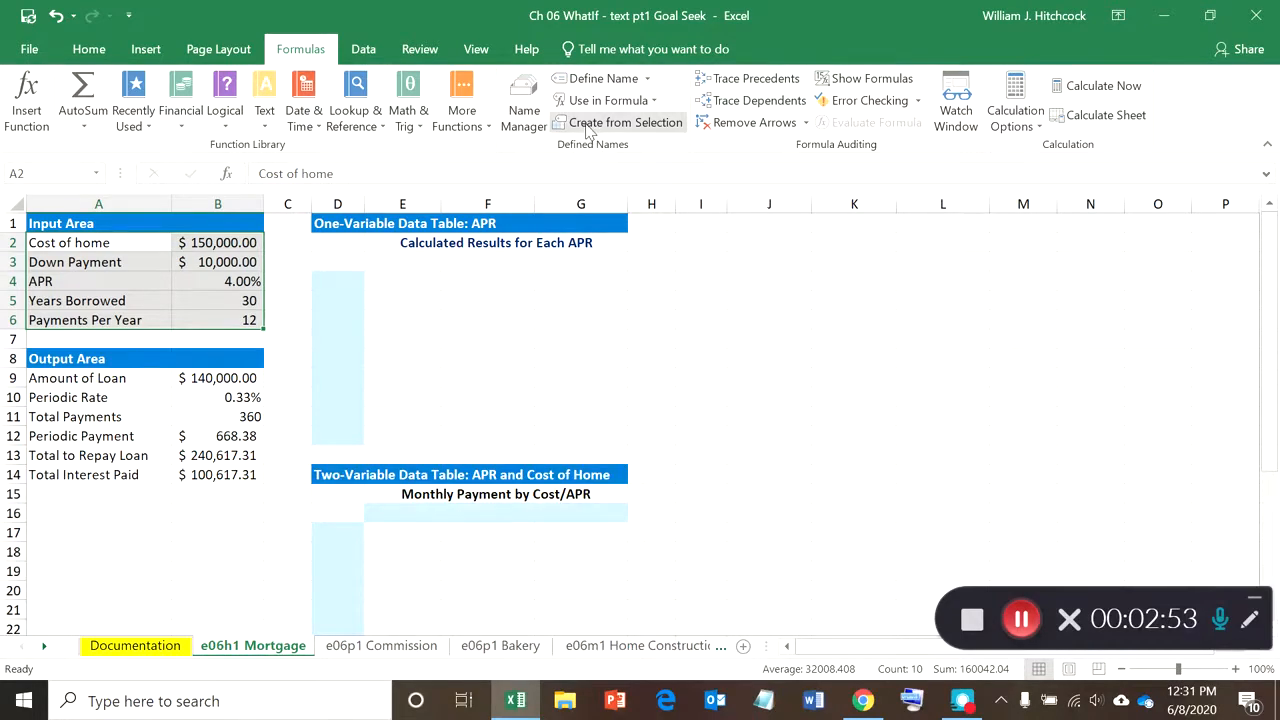
pyautogui.click(588, 124)
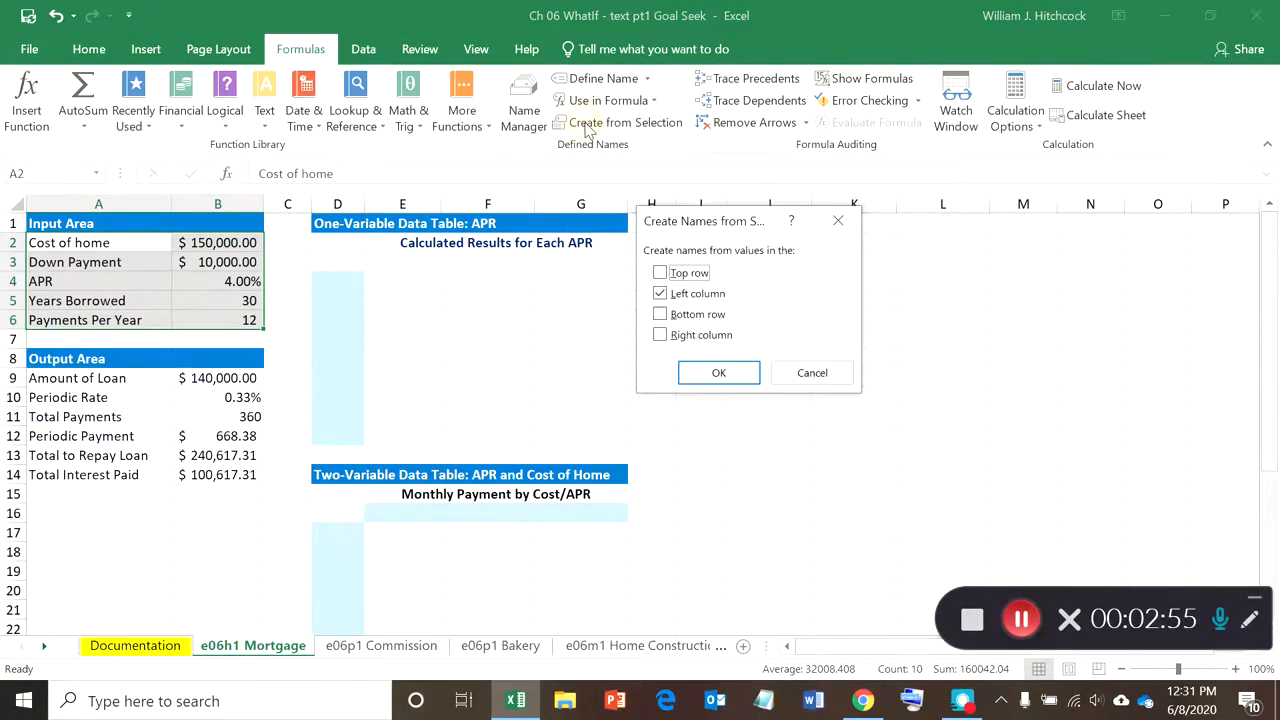
pyautogui.click(716, 372)
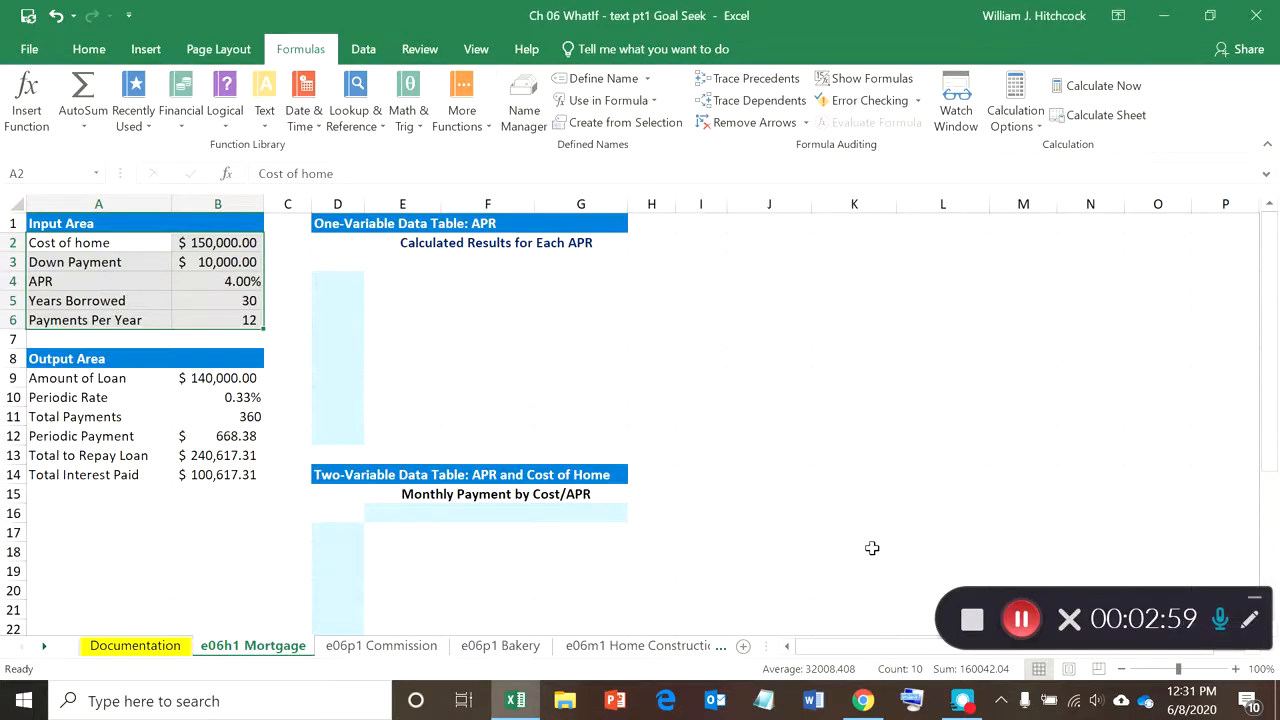
# Enlarge the mortgage worksheet view to 150%, showing it from row 1
pyautogui.click(1236, 670)
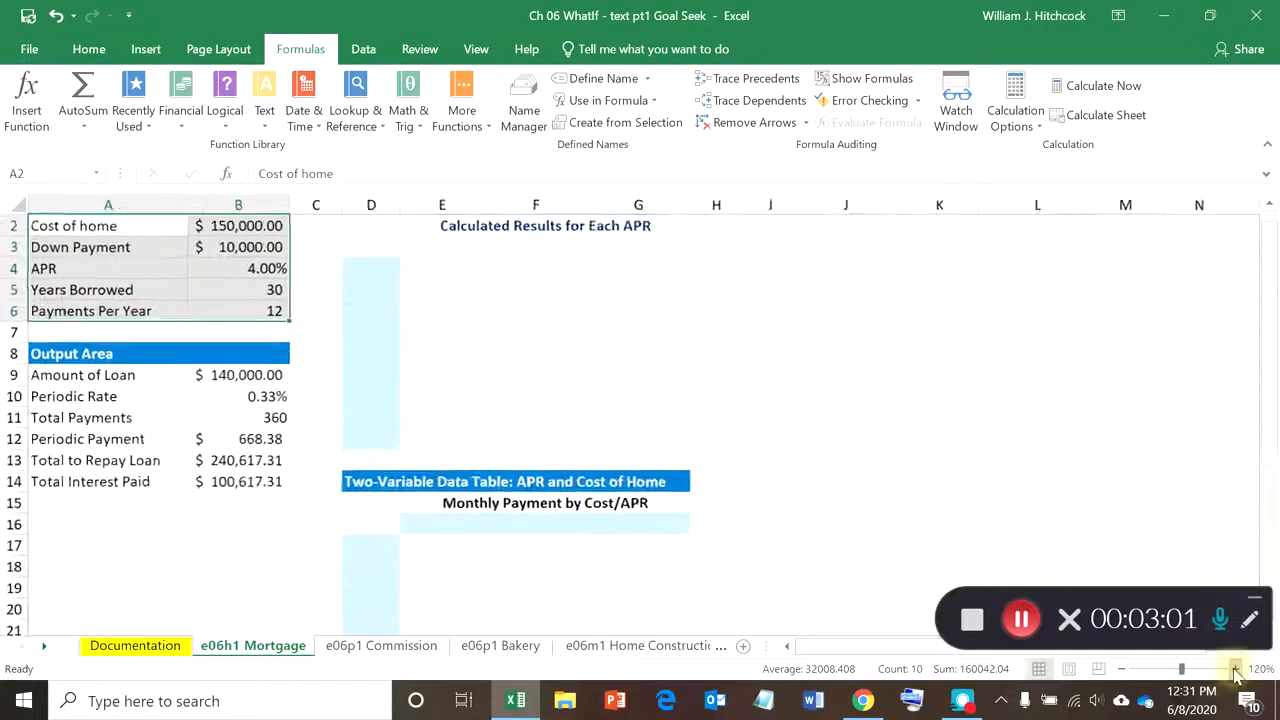
pyautogui.click(1236, 670)
pyautogui.click(1236, 670)
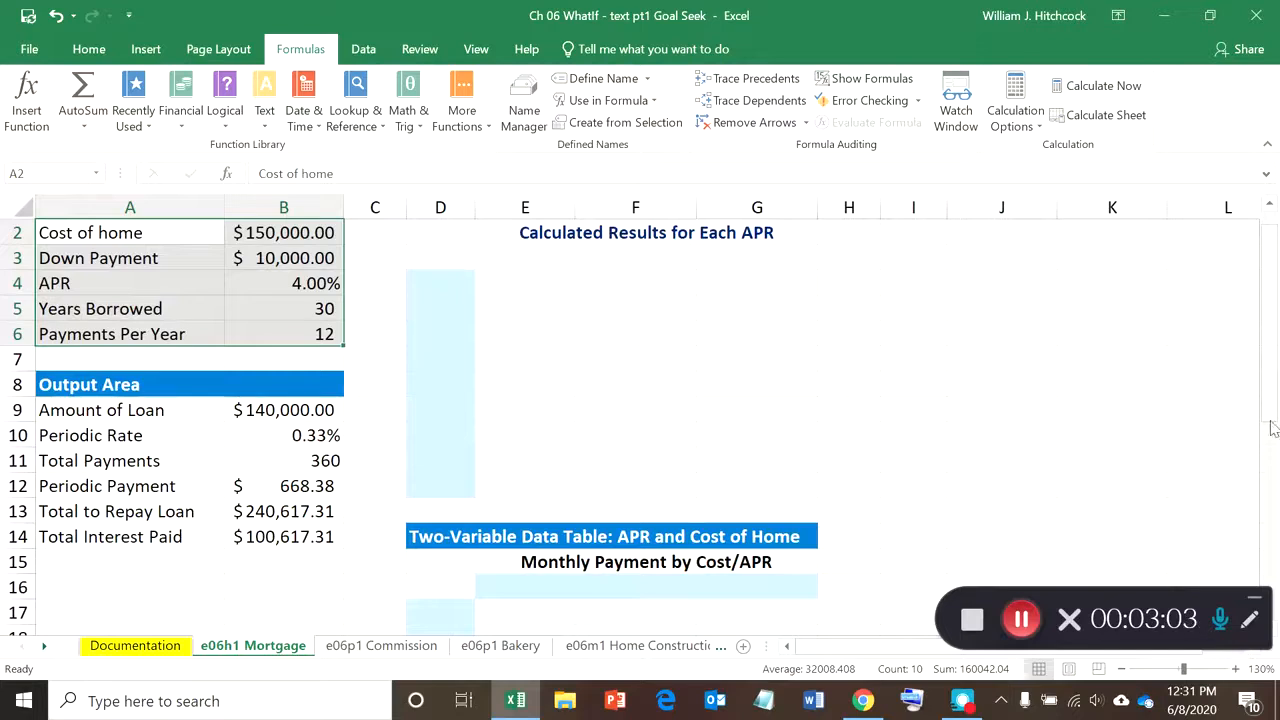
pyautogui.moveTo(1274, 387); pyautogui.dragTo(1276, 333)
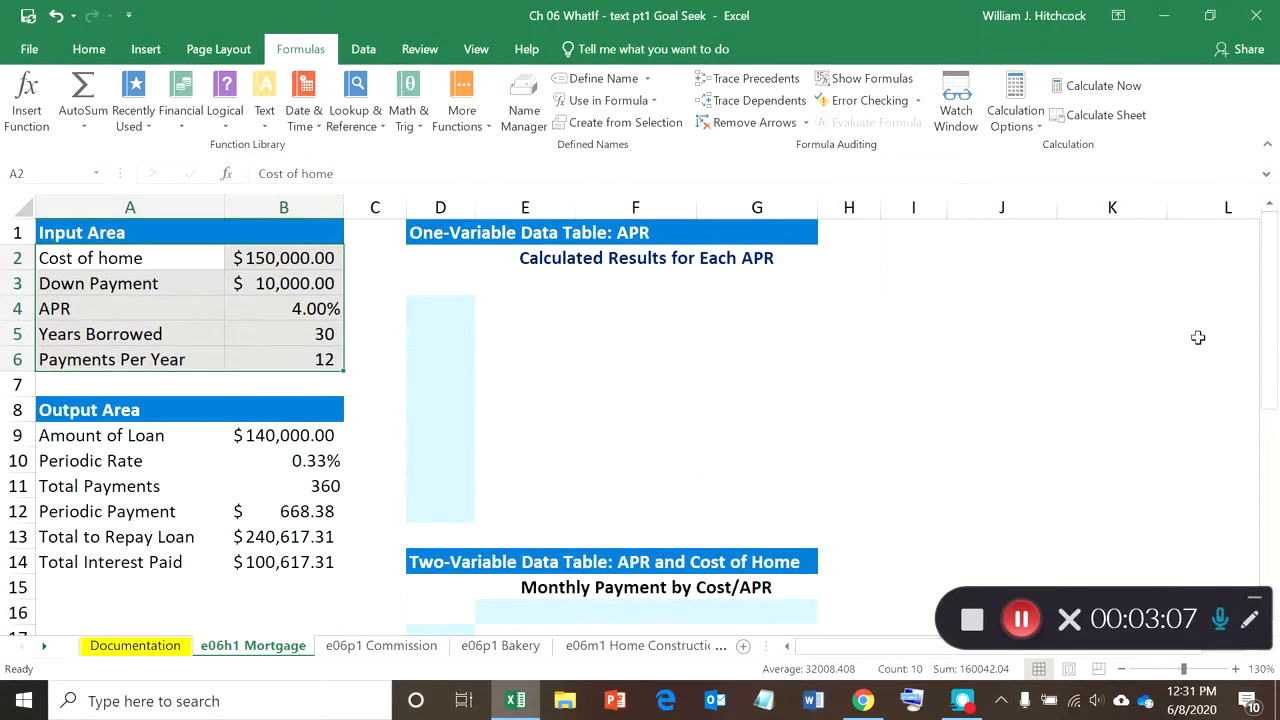
pyautogui.click(1236, 669)
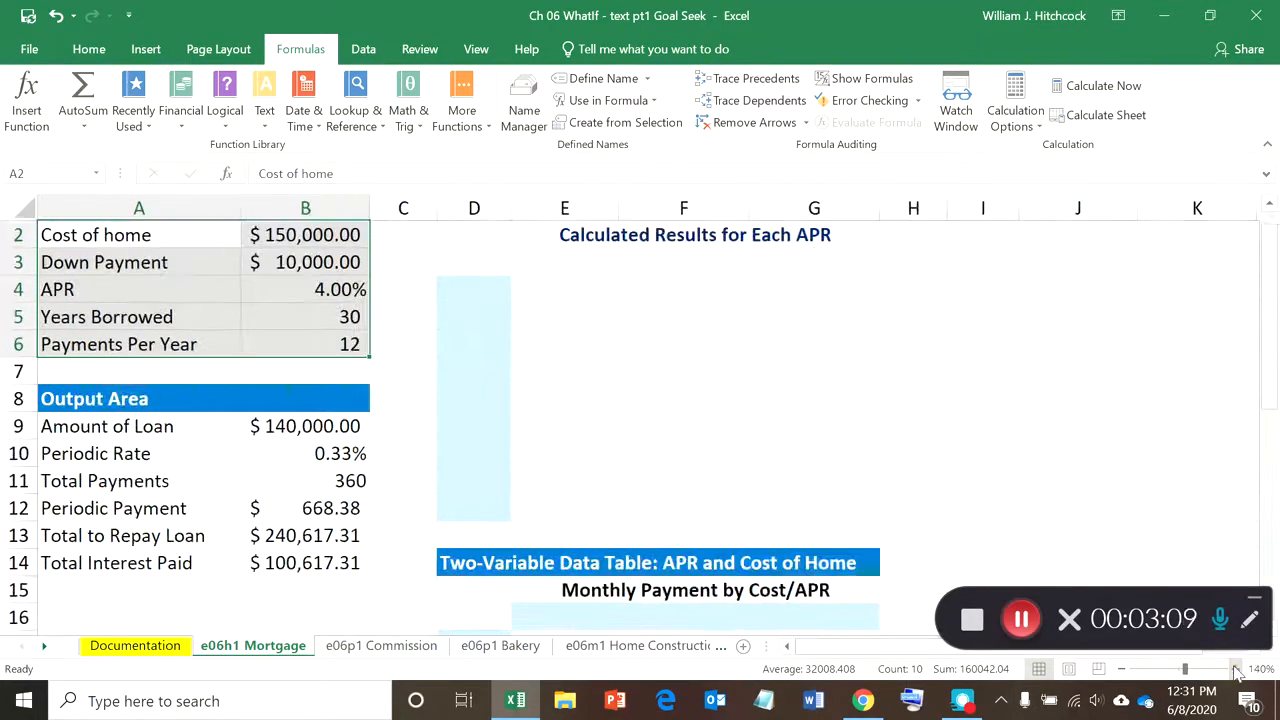
pyautogui.click(1236, 669)
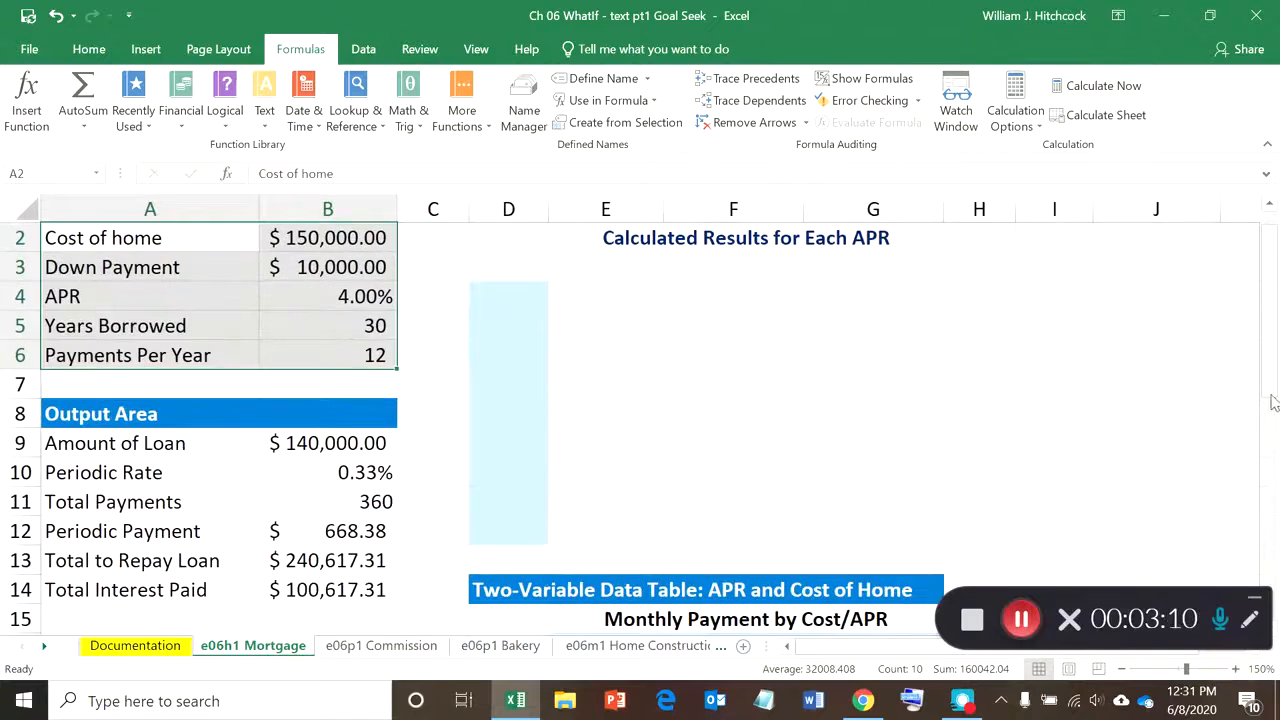
pyautogui.scroll(1, 1268, 360)
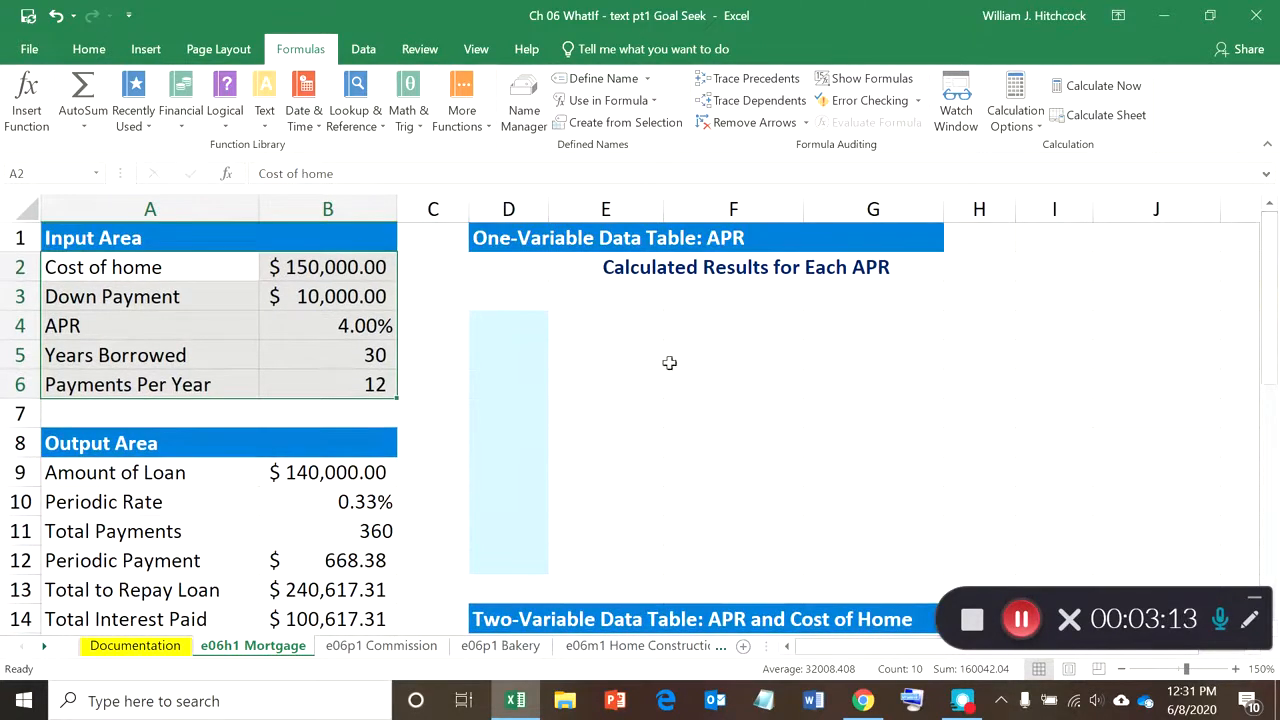
# Create range names for the Output Area values in A9:B14 from the labels in the selection's left column
pyautogui.click(110, 471)
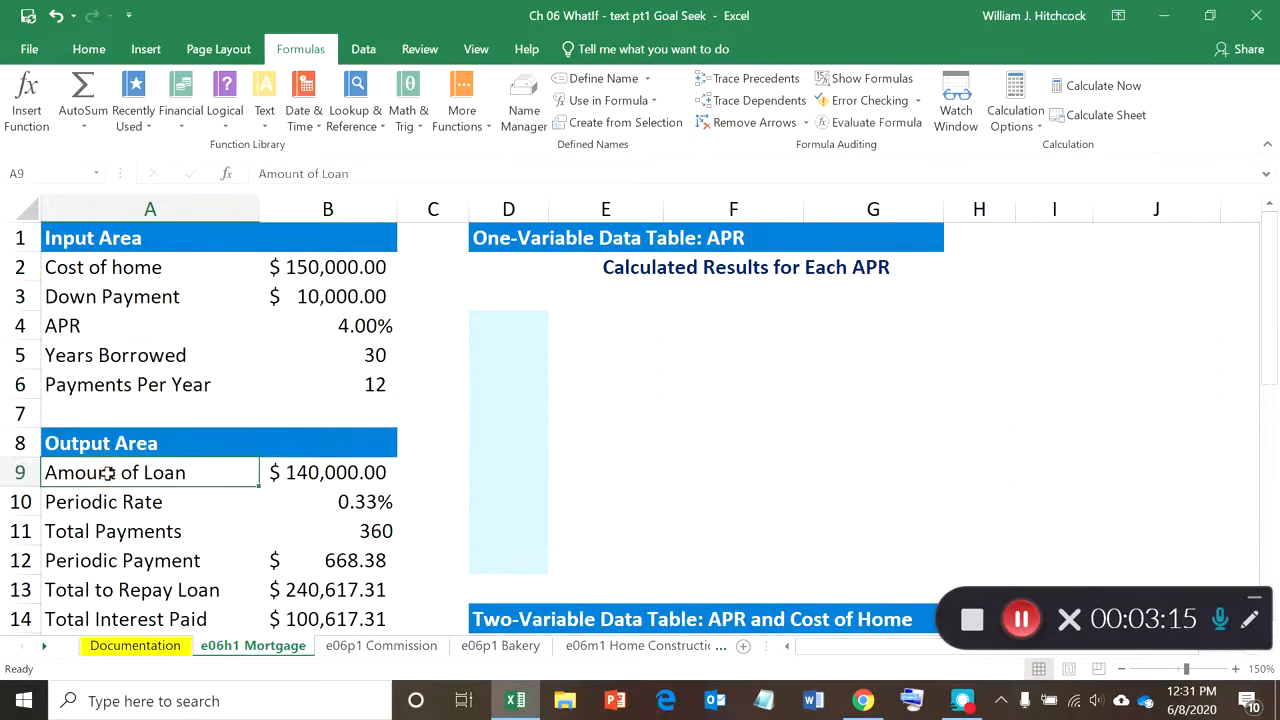
pyautogui.hotkey('shift', 'Right')
pyautogui.hotkey('shift', 'Down')
pyautogui.hotkey('shift', 'Down')
pyautogui.hotkey('shift', 'Down')
pyautogui.hotkey('shift', 'Down')
pyautogui.hotkey('shift', 'Down')
pyautogui.hotkey('shift', 'Down')
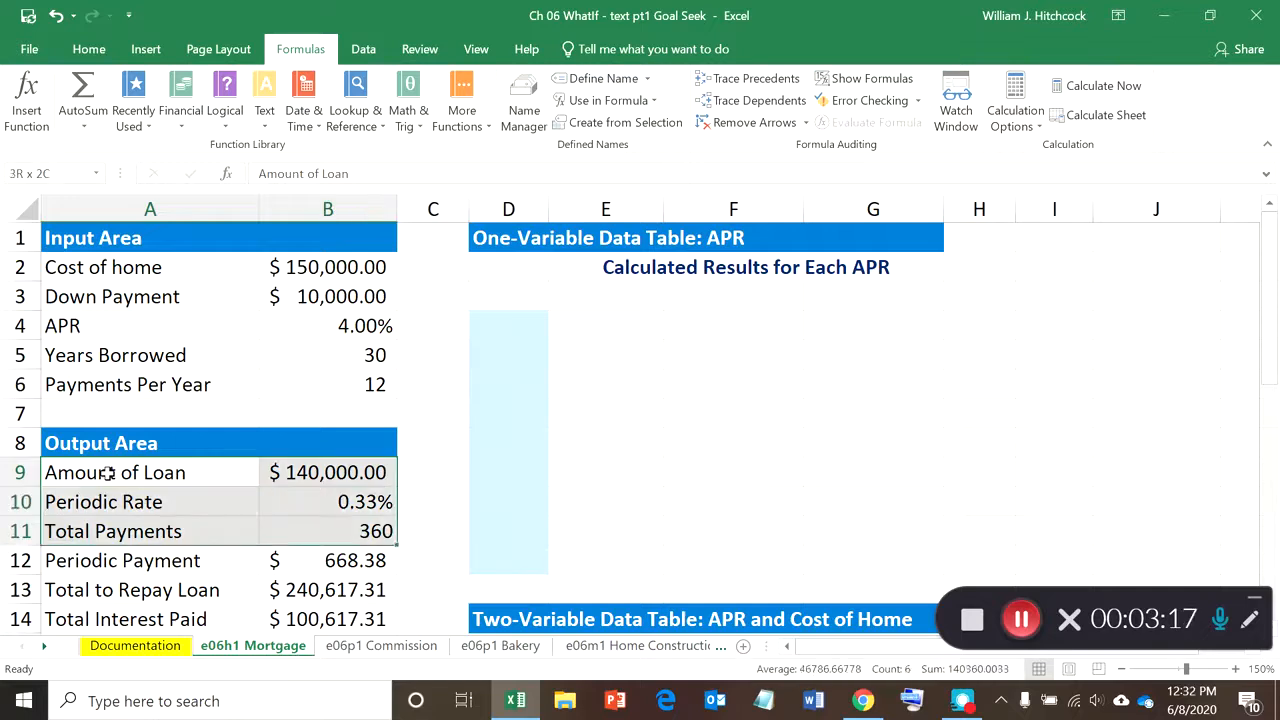
pyautogui.hotkey('shift', 'Up')
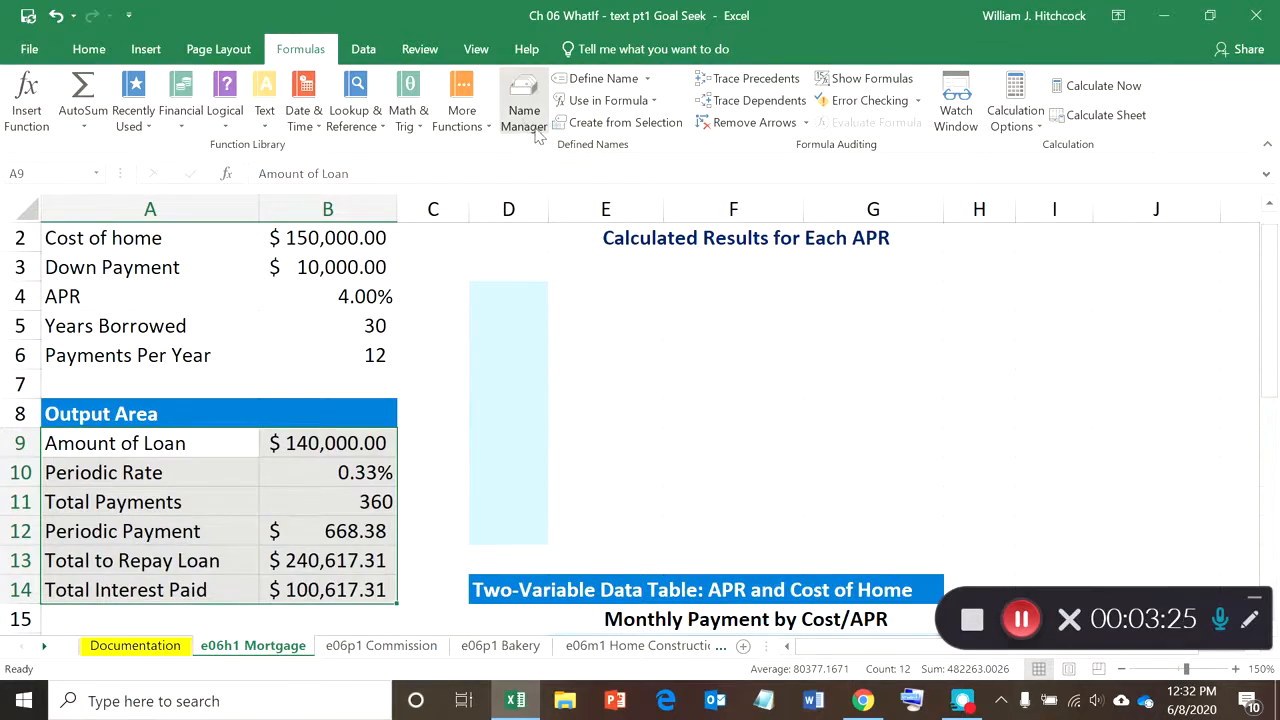
pyautogui.click(597, 128)
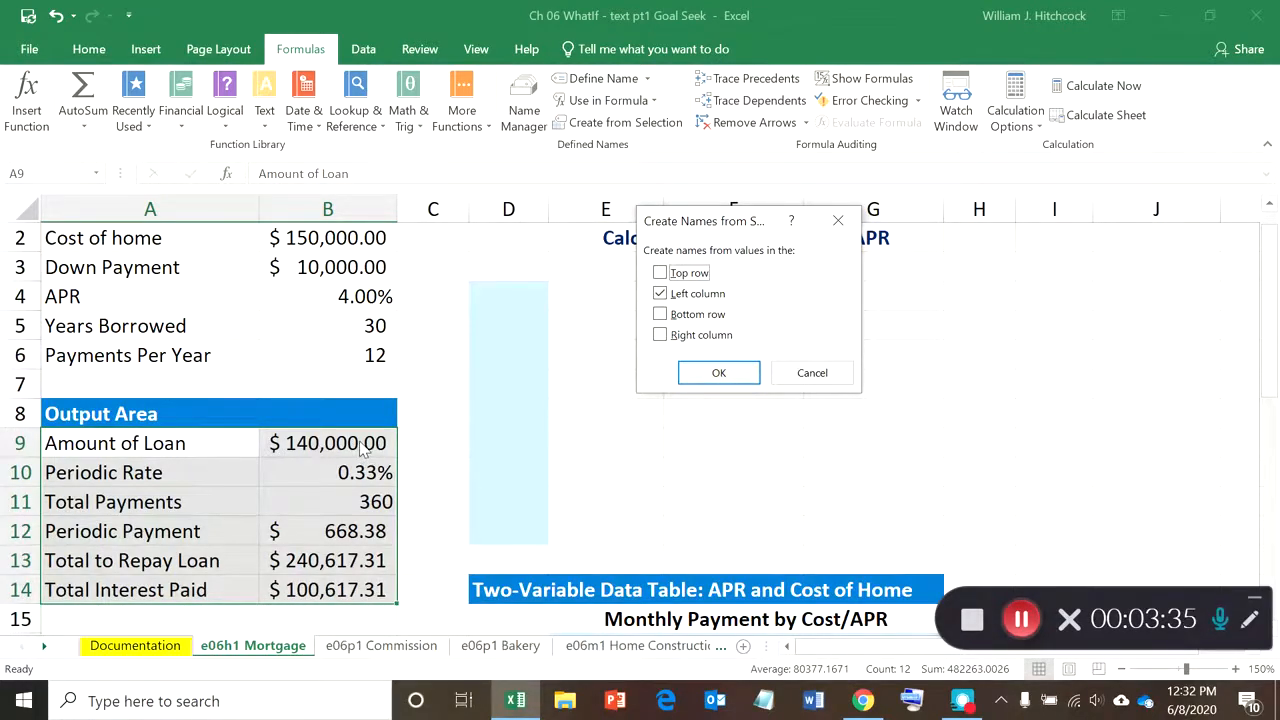
pyautogui.click(733, 374)
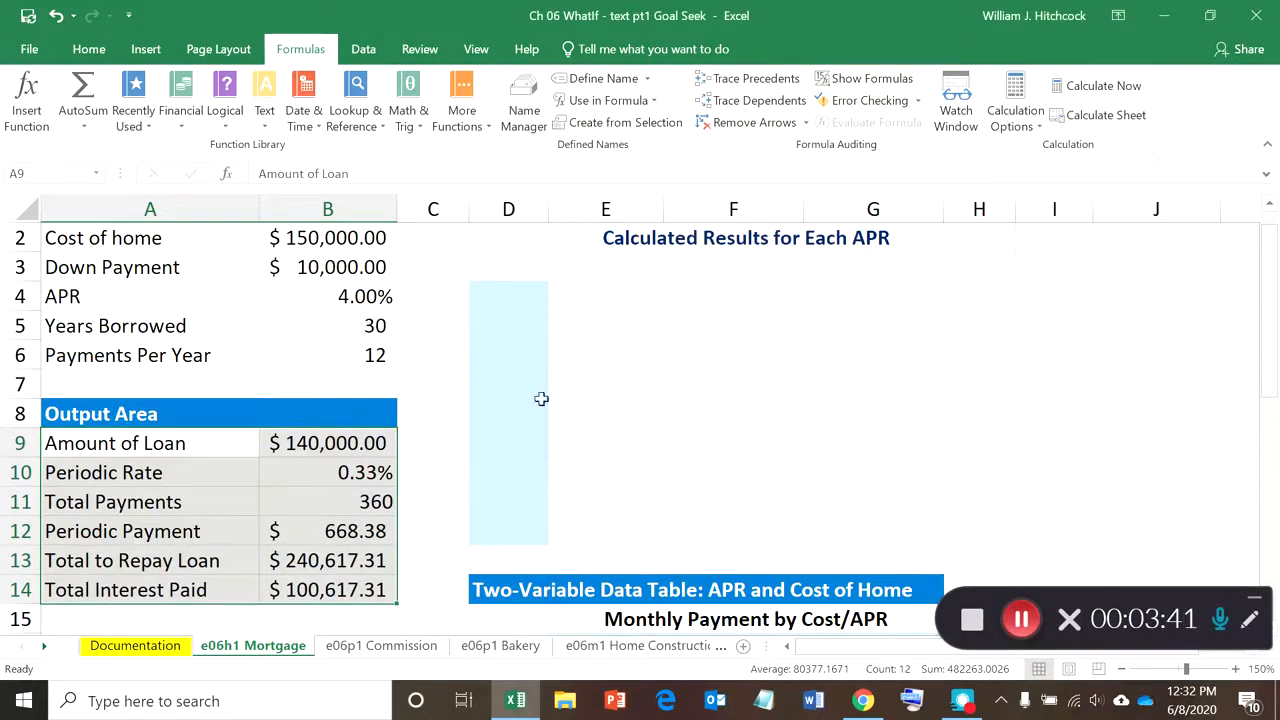
# Check the name assigned to the cost value in B2 and use the list of defined names to go to Periodic_Rate
pyautogui.click(137, 237)
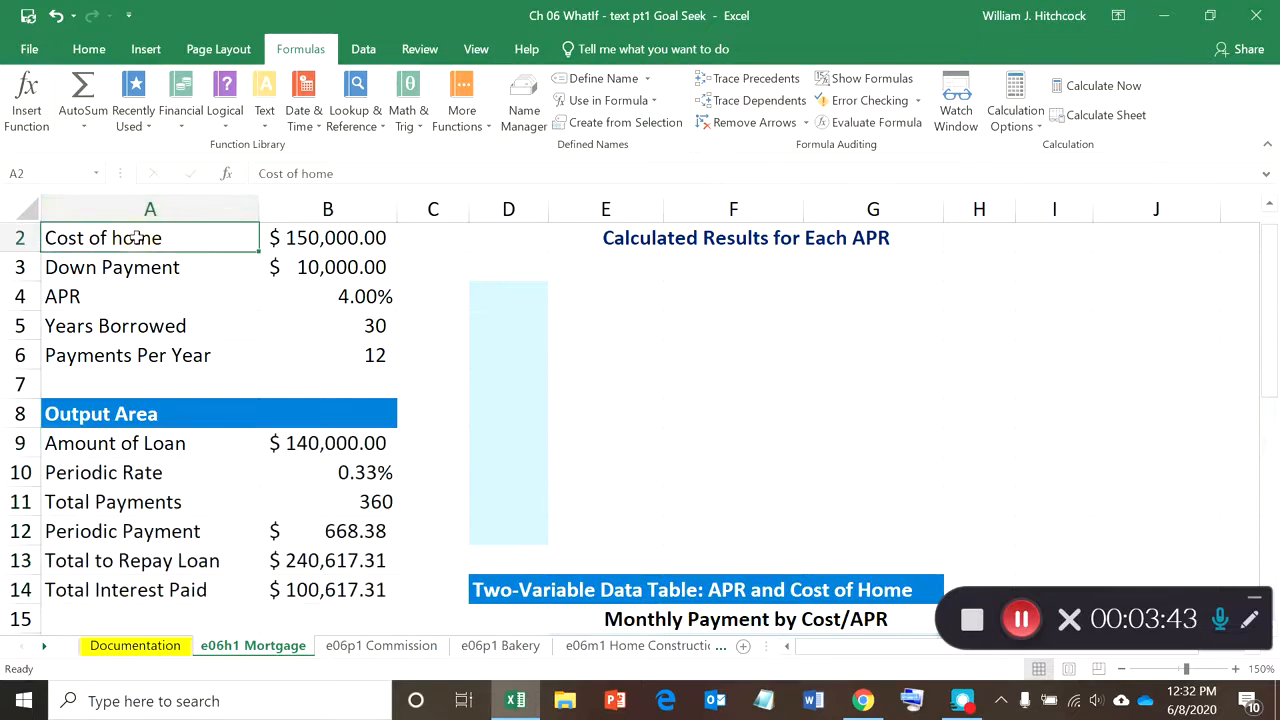
pyautogui.press('Up')
pyautogui.press('Right')
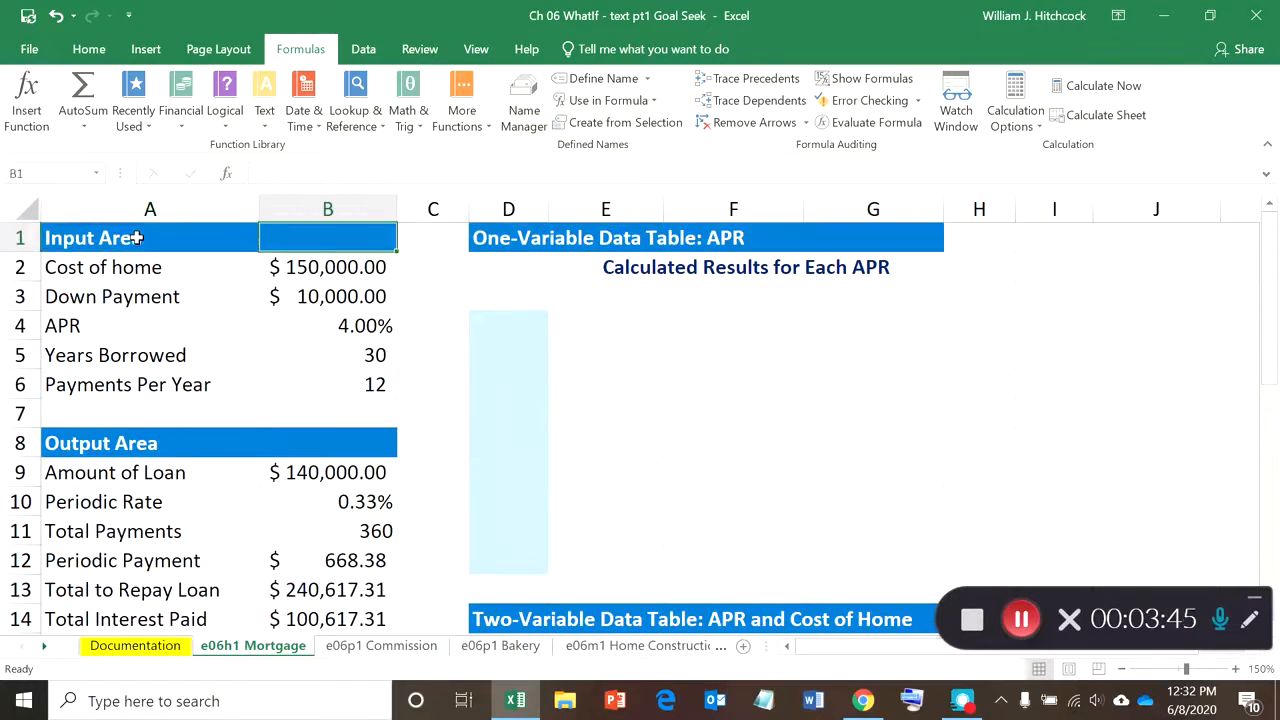
pyautogui.press('Down')
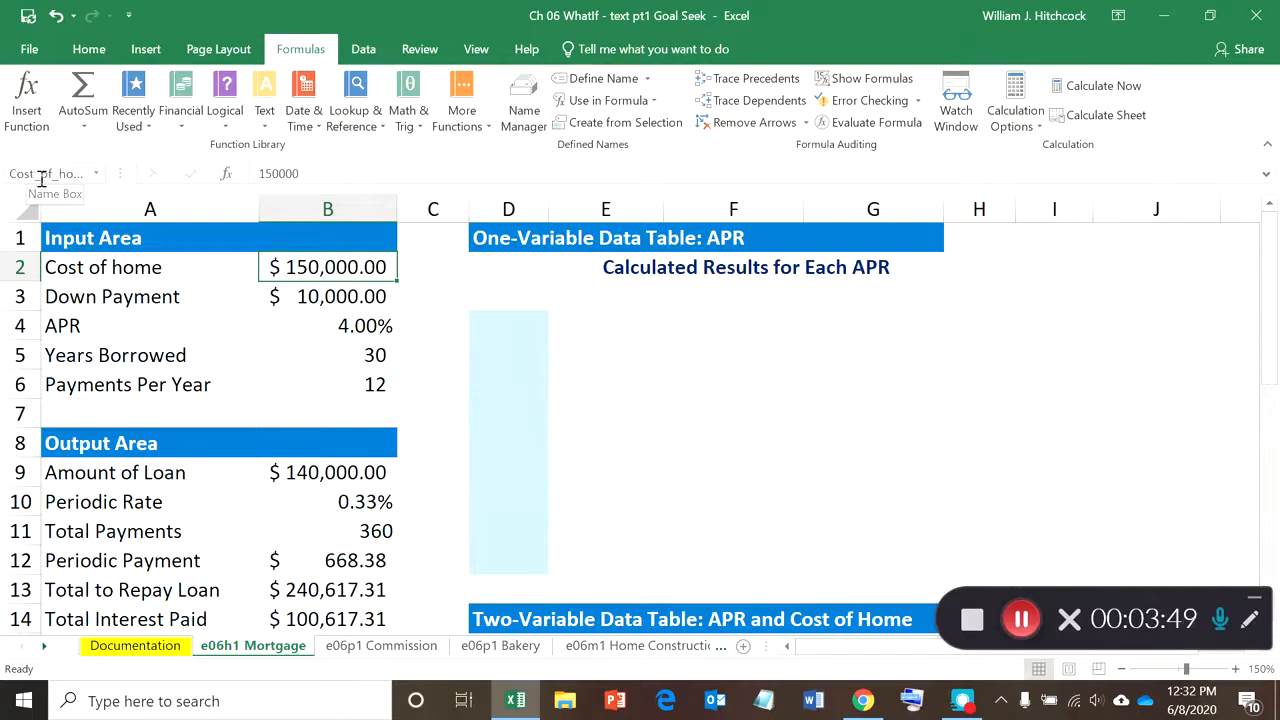
pyautogui.click(100, 178)
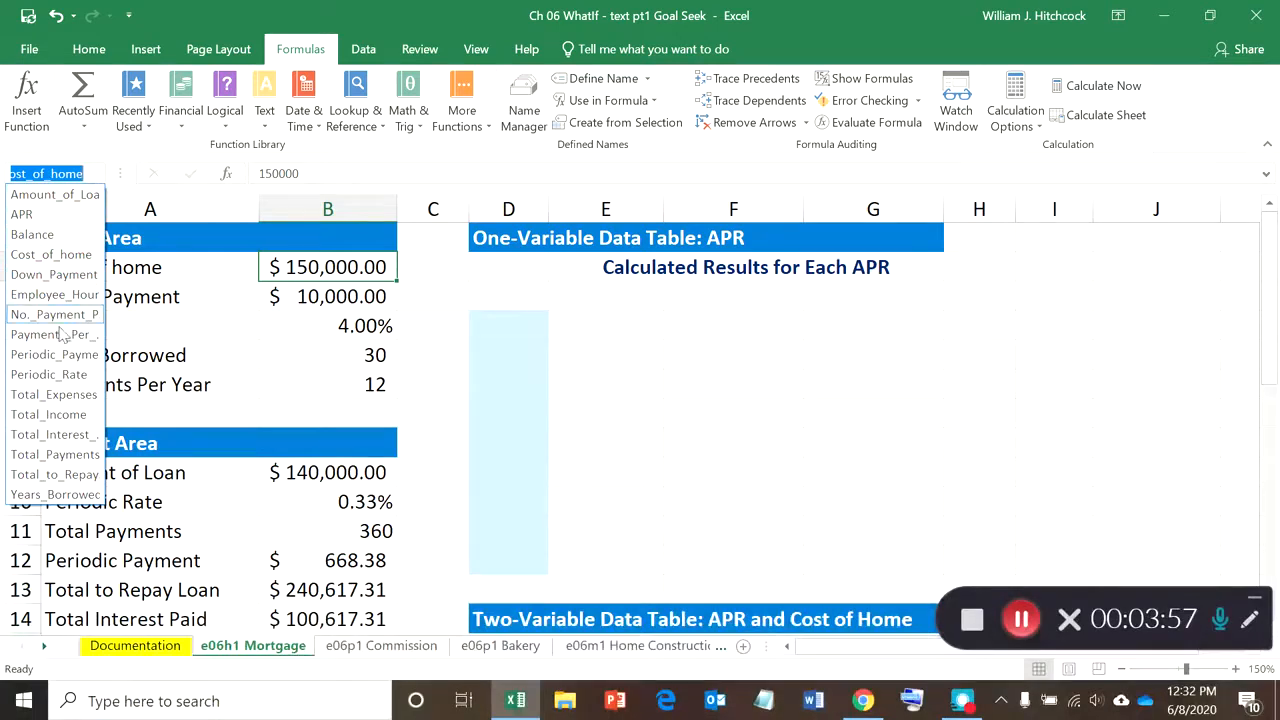
pyautogui.click(55, 375)
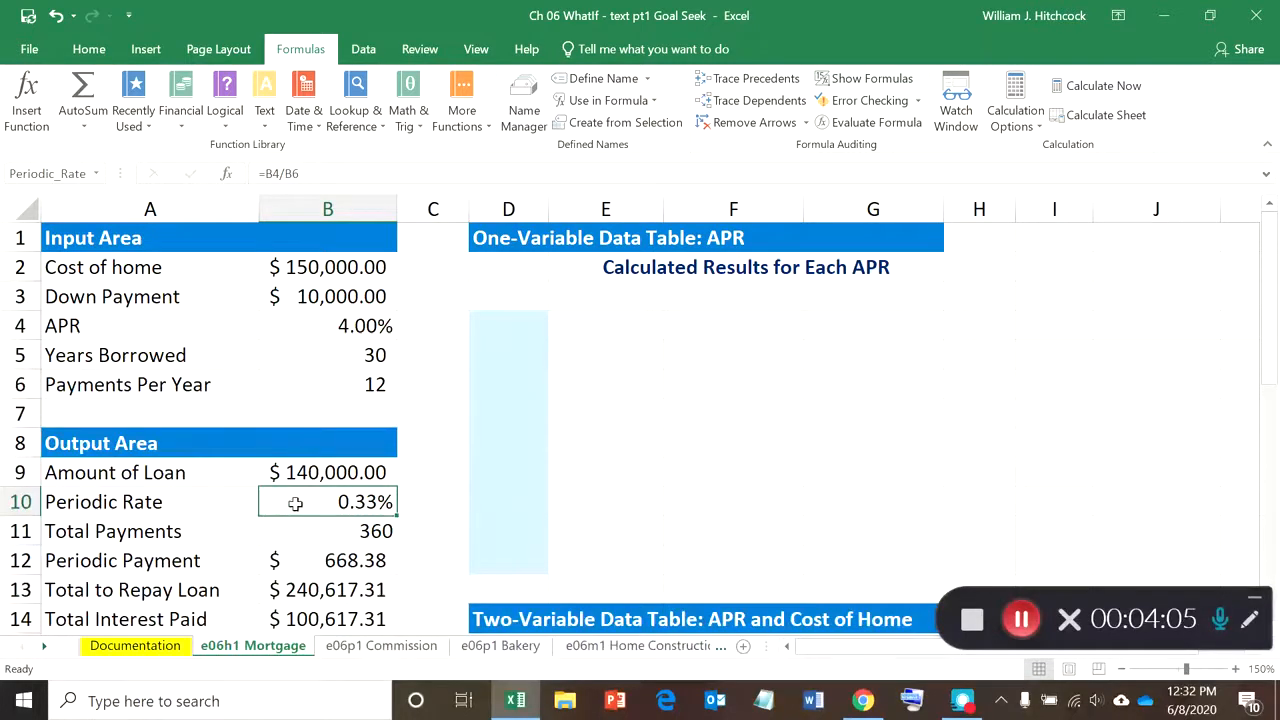
# Try a Cost of home of 160000 in B2, and undo the change
pyautogui.click(325, 267)
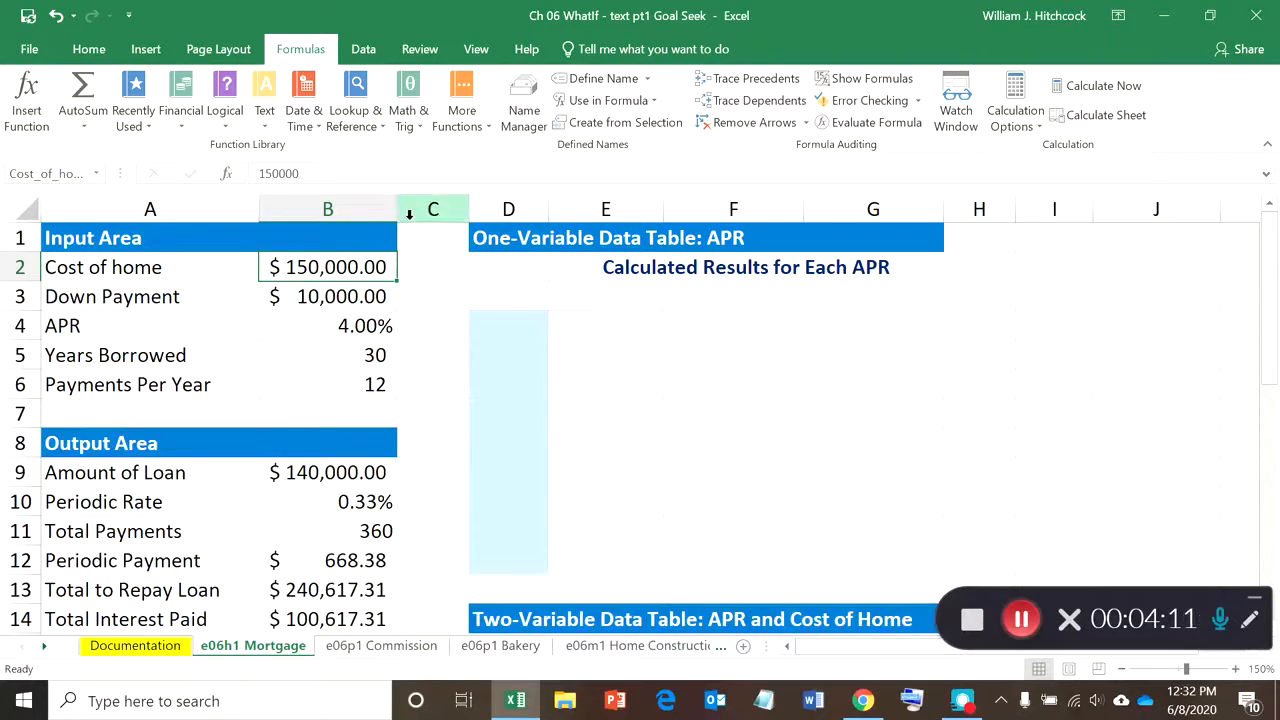
pyautogui.write('16')
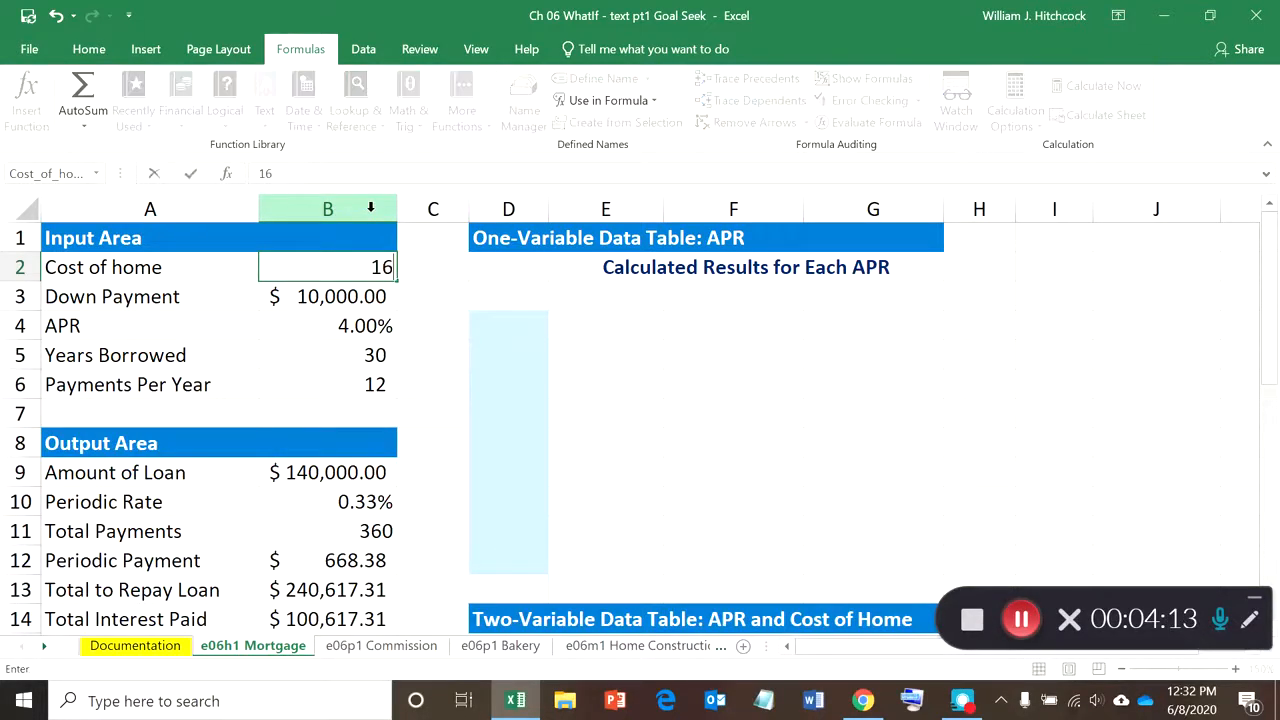
pyautogui.write('0,000')
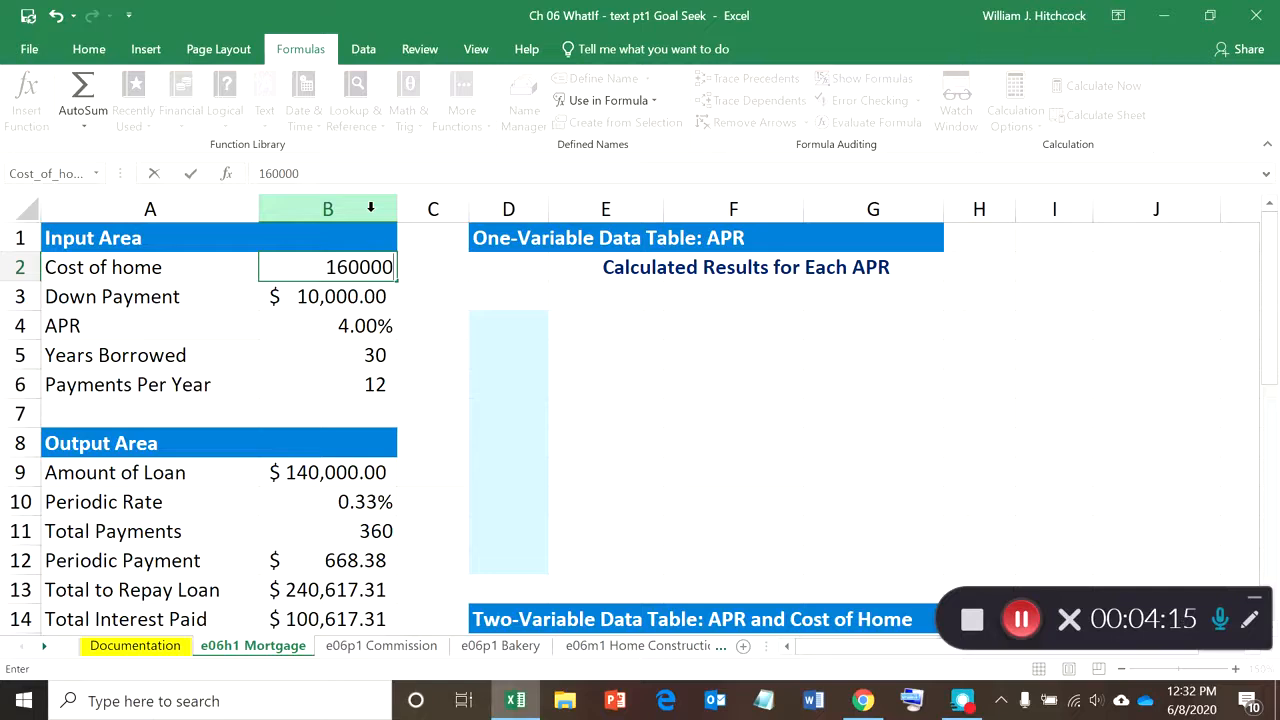
pyautogui.press('Return')
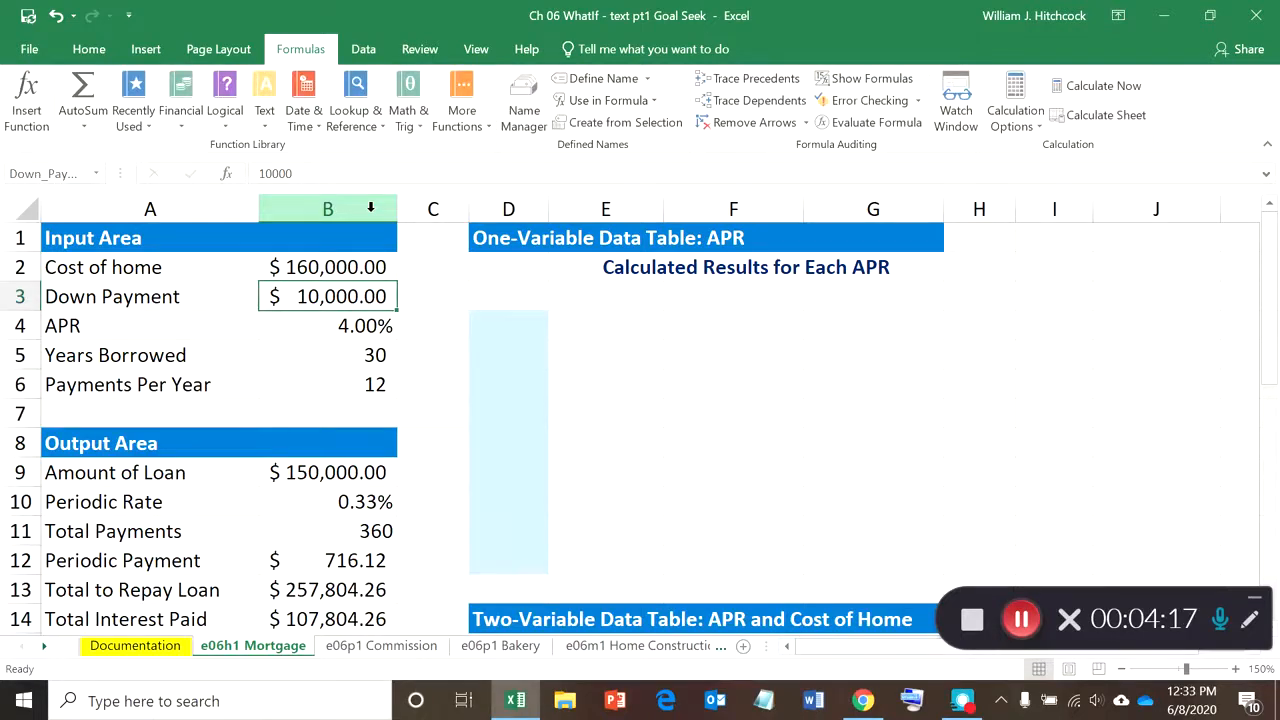
pyautogui.click(56, 15)
pyautogui.click(56, 15)
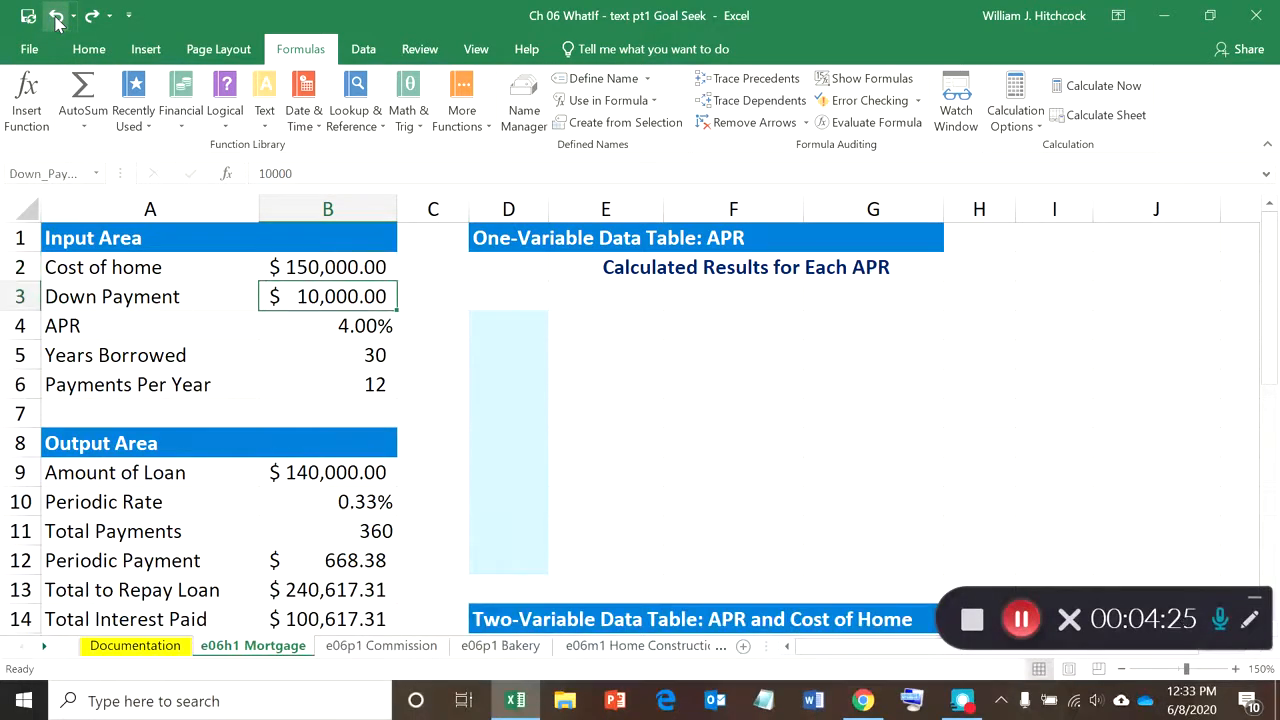
# Replace the Amount of Loan formula in B9 with =Cost_of_home-Down_Payment, and reselect the cell to check the formula
pyautogui.click(56, 15)
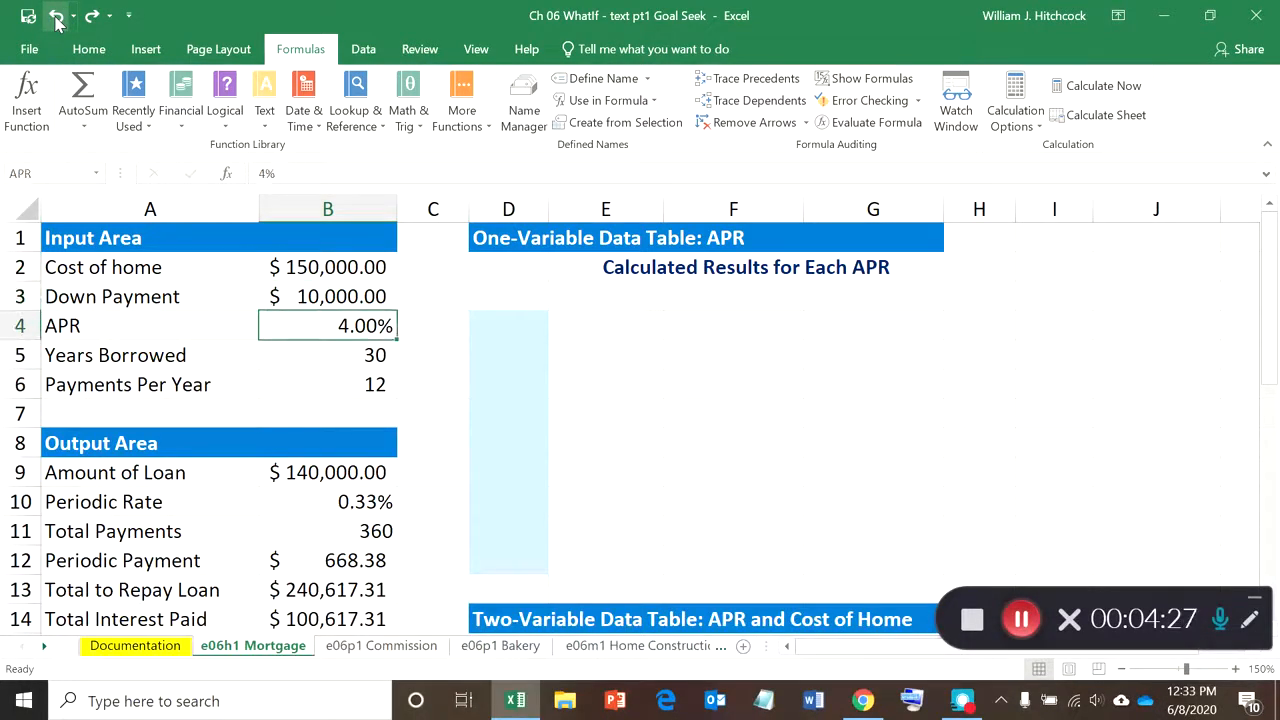
pyautogui.click(56, 15)
pyautogui.click(56, 15)
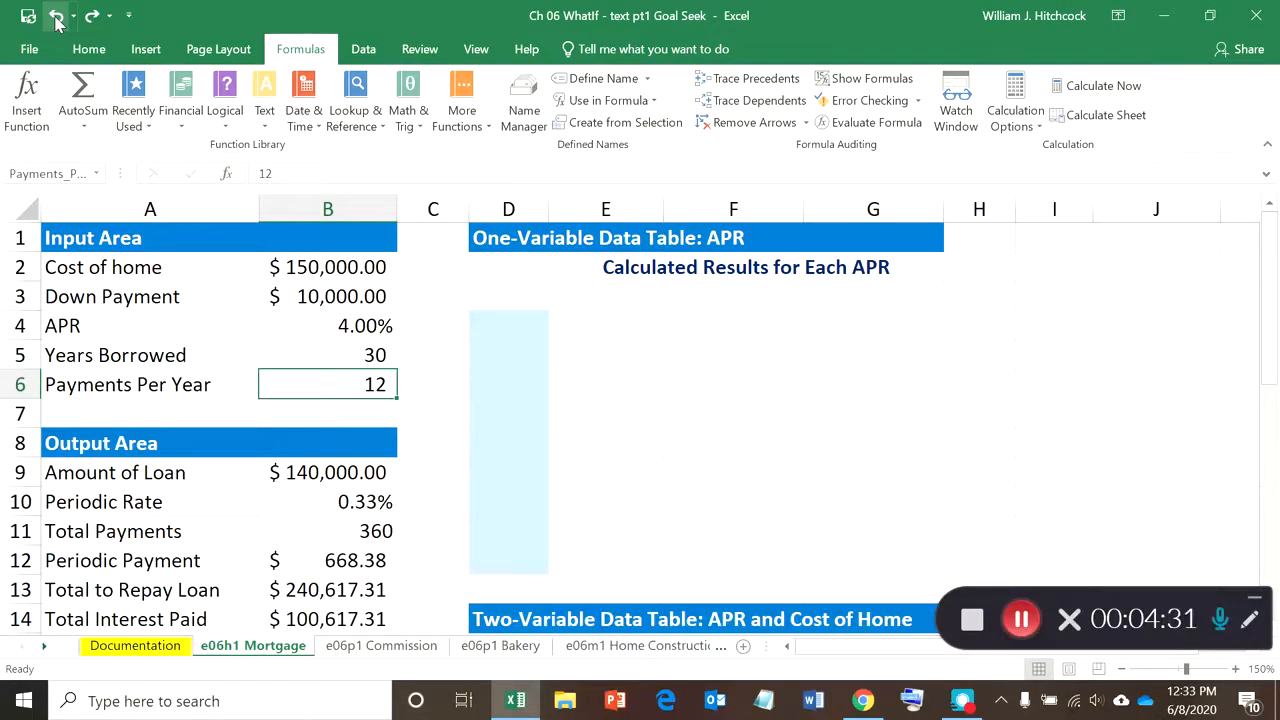
pyautogui.press('Down')
pyautogui.press('Down')
pyautogui.press('Down')
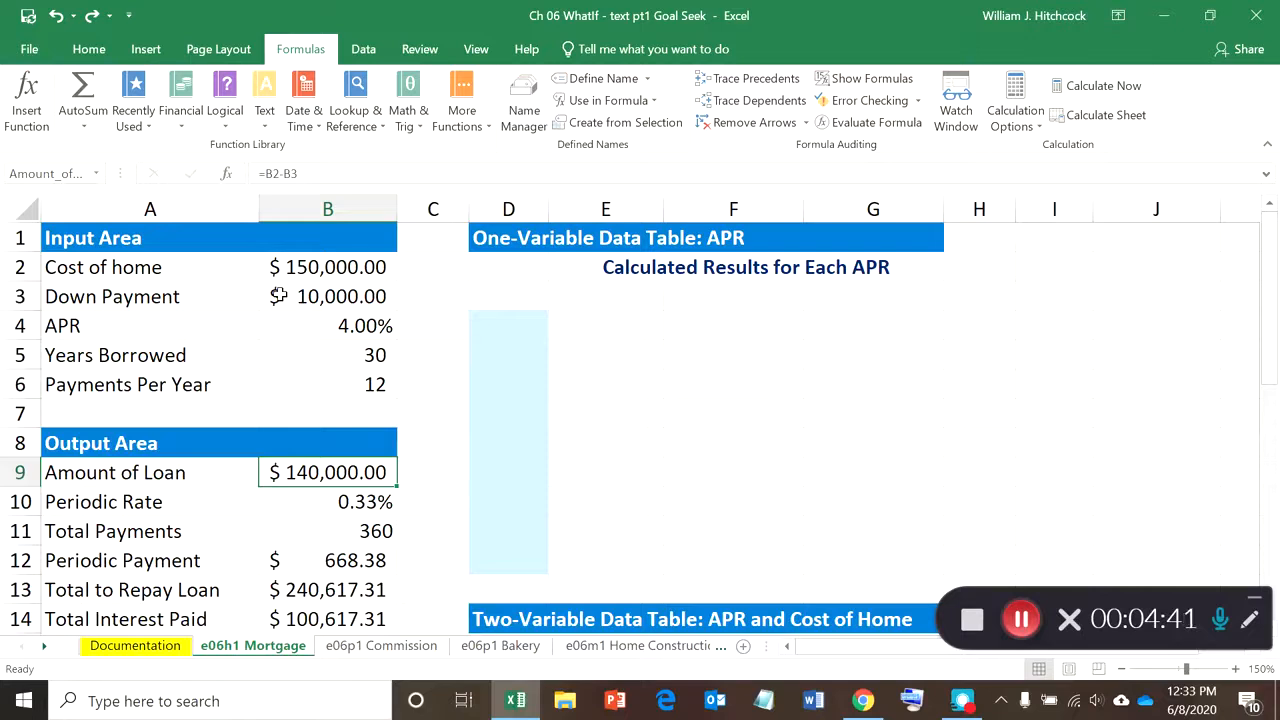
pyautogui.write('=')
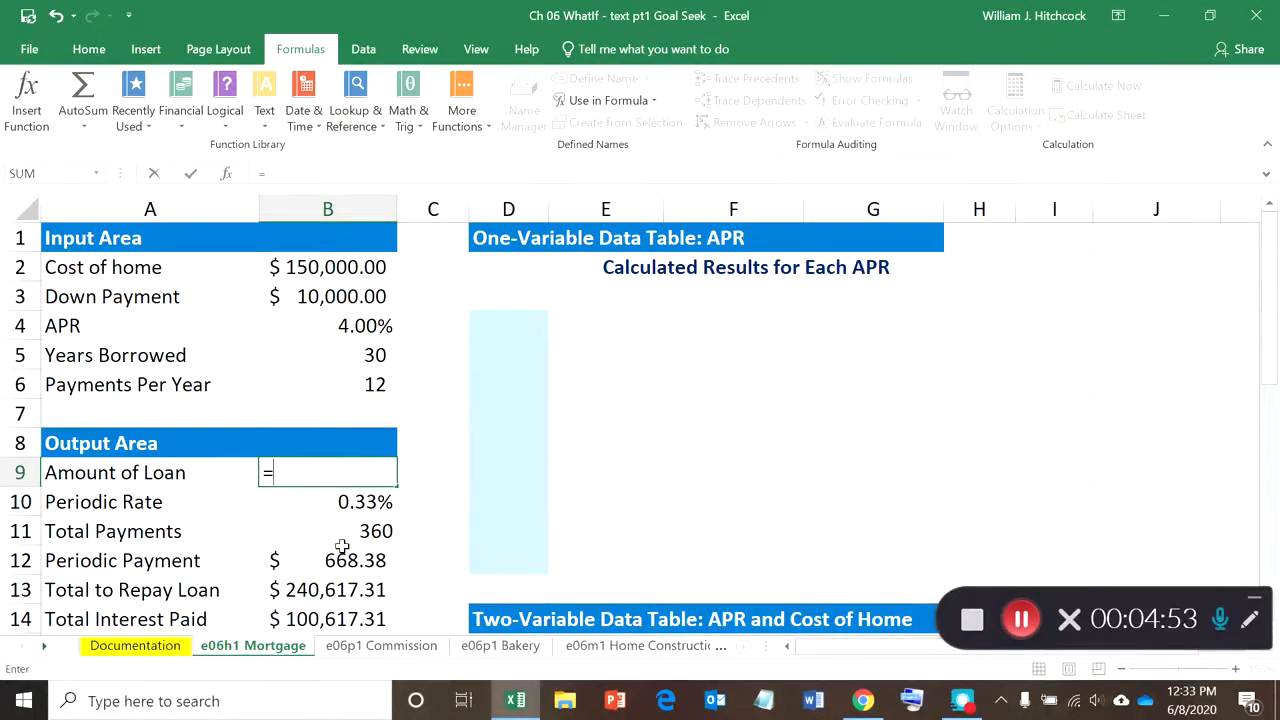
pyautogui.press('Up')
pyautogui.press('Up')
pyautogui.press('Up')
pyautogui.press('Up')
pyautogui.press('Up')
pyautogui.press('Up')
pyautogui.press('Up')
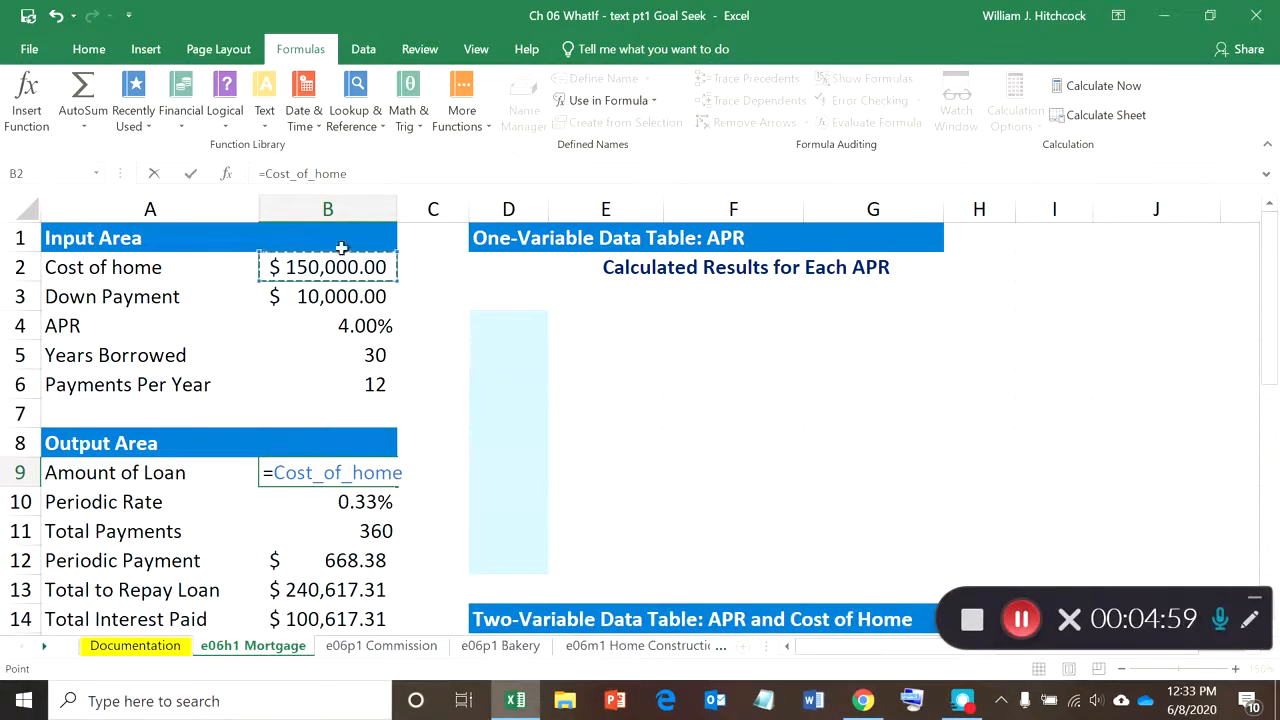
pyautogui.write('-')
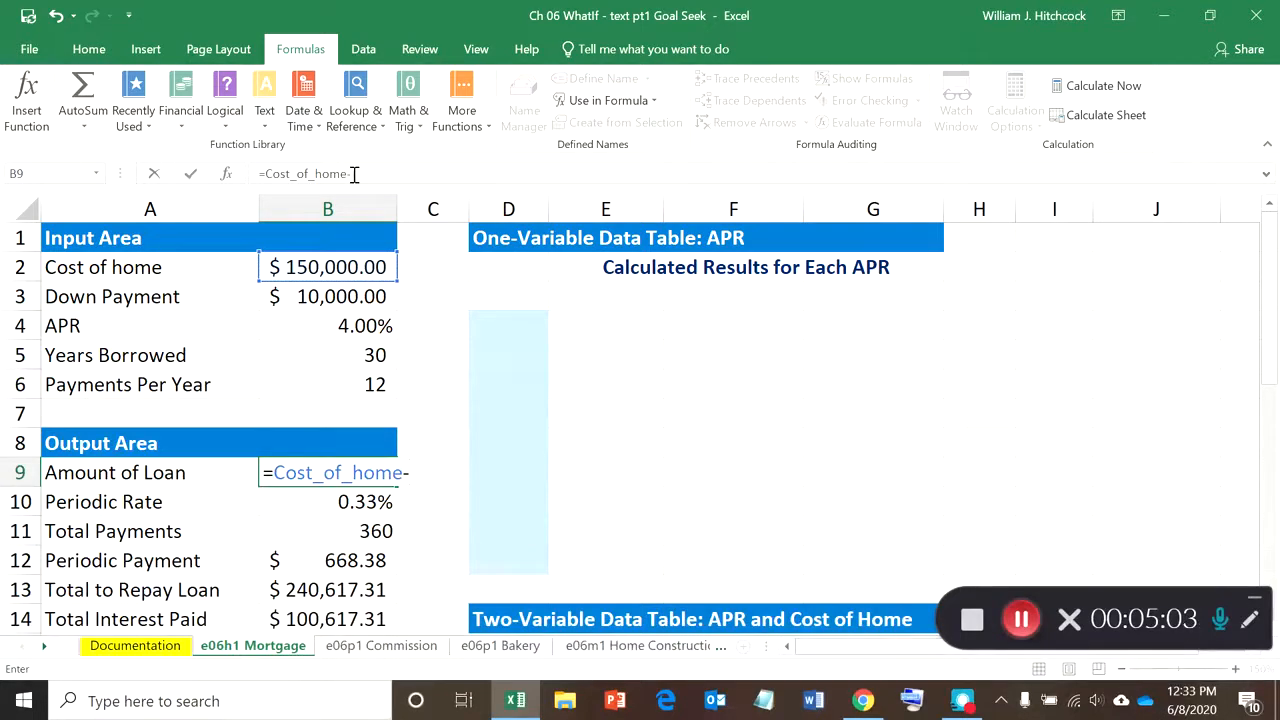
pyautogui.press('Up')
pyautogui.press('Up')
pyautogui.press('Up')
pyautogui.press('Up')
pyautogui.press('Up')
pyautogui.press('Up')
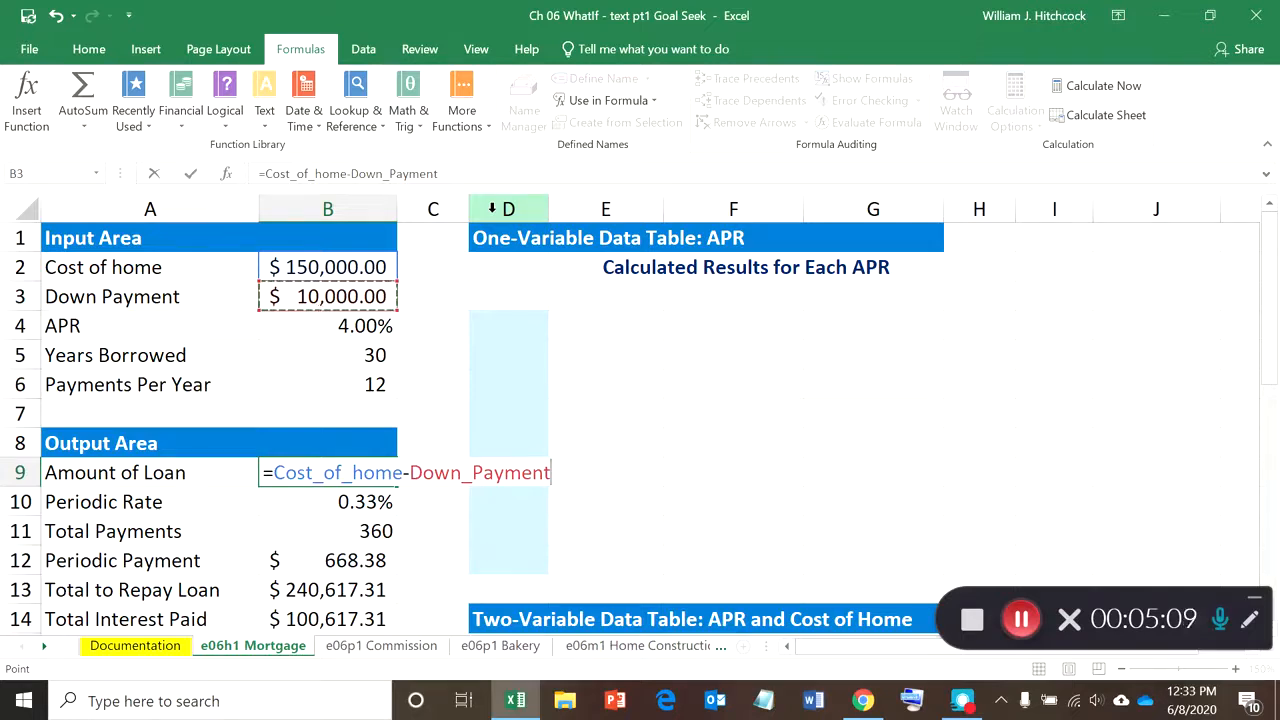
pyautogui.press('Return')
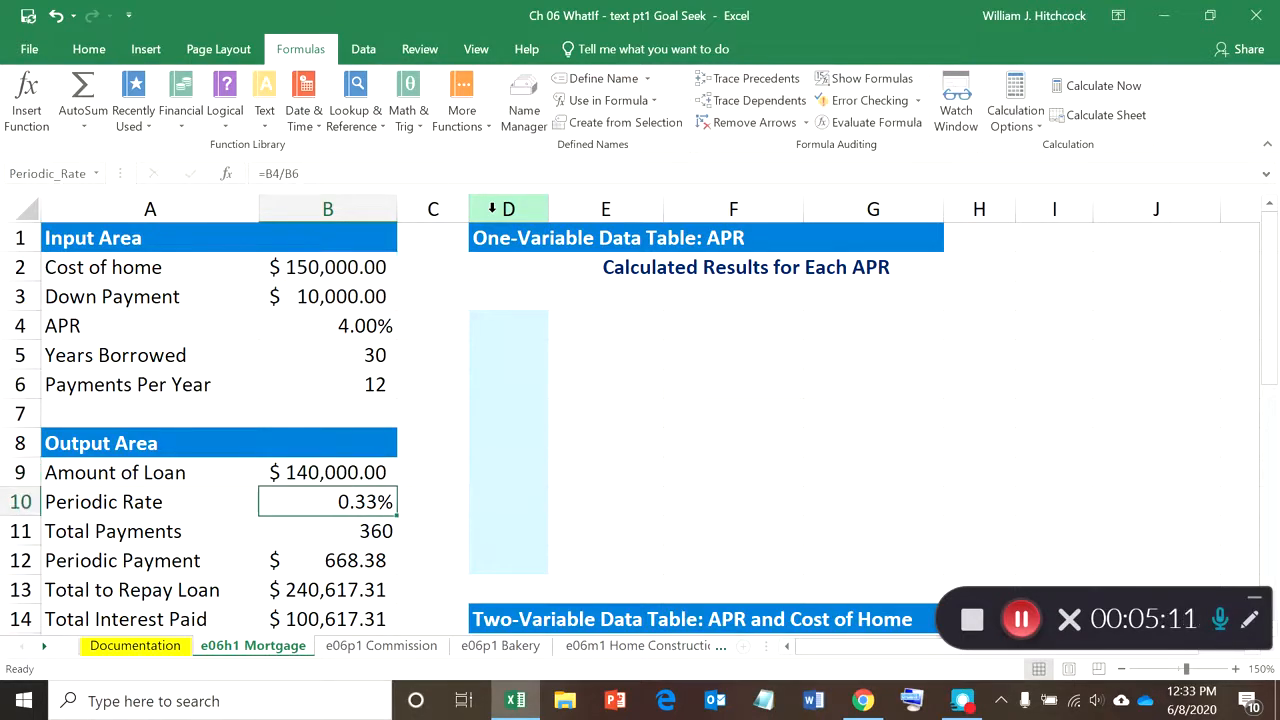
pyautogui.press('Up')
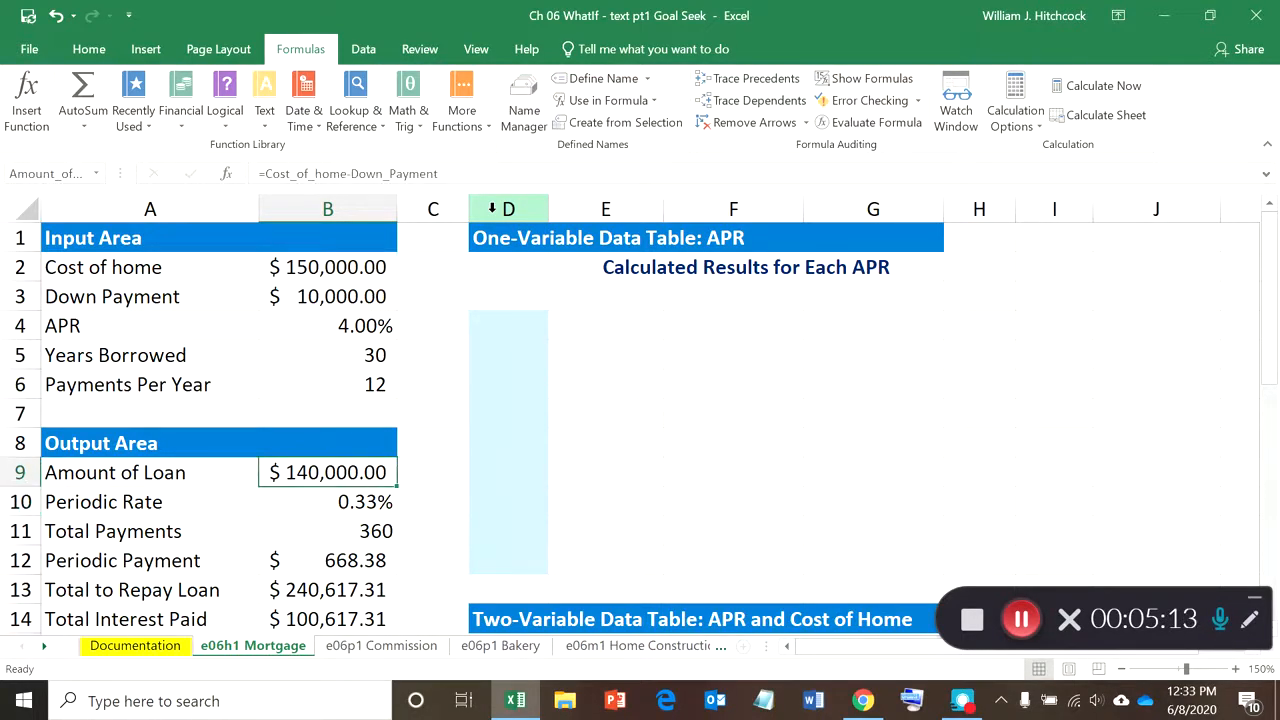
# Replace the Periodic Rate formula in B10 with =APR/Payments_Per_Year
pyautogui.press('Down')
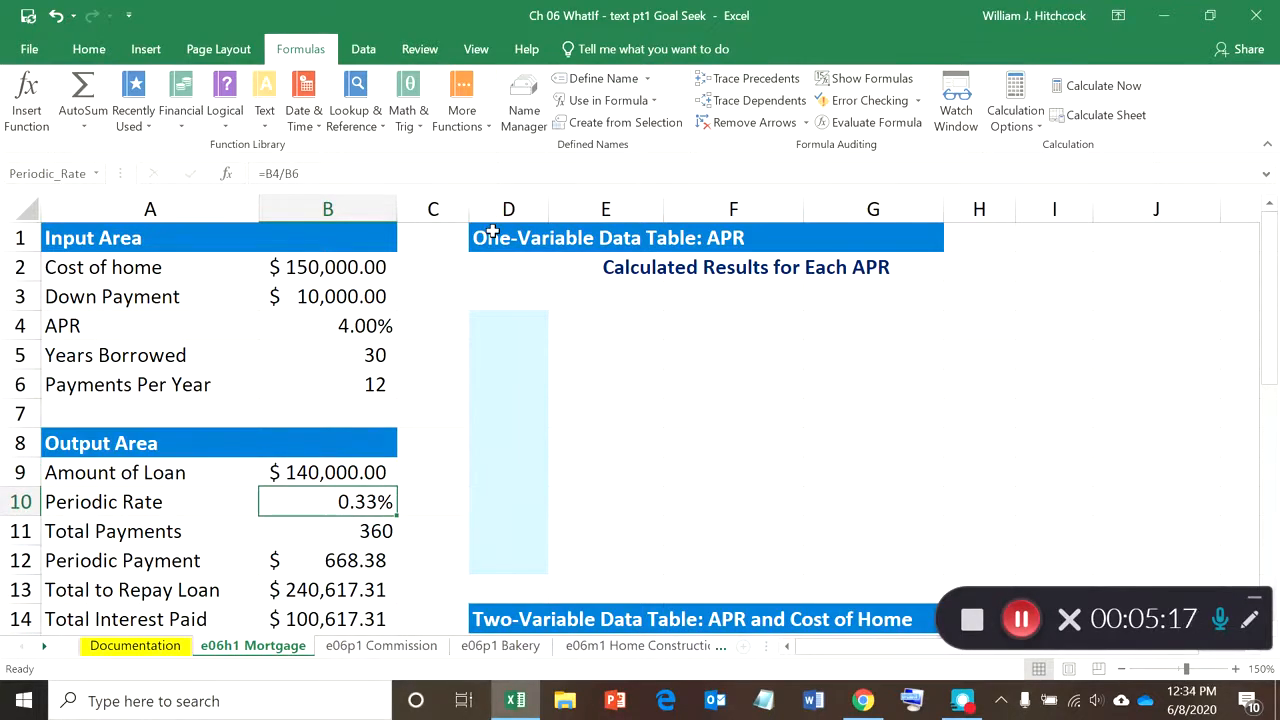
pyautogui.write('=')
pyautogui.press('Up')
pyautogui.press('Up')
pyautogui.press('Up')
pyautogui.press('Up')
pyautogui.press('Up')
pyautogui.press('Up')
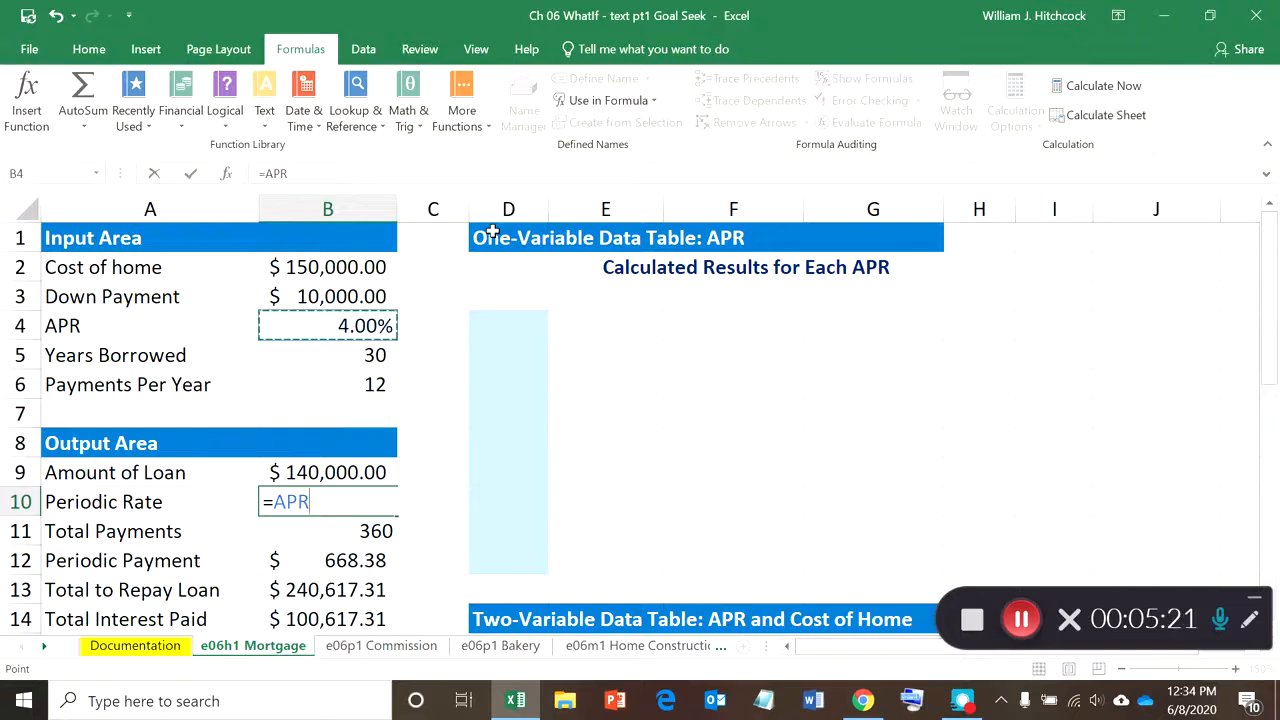
pyautogui.write('/')
pyautogui.press('Up')
pyautogui.press('Up')
pyautogui.press('Up')
pyautogui.press('Up')
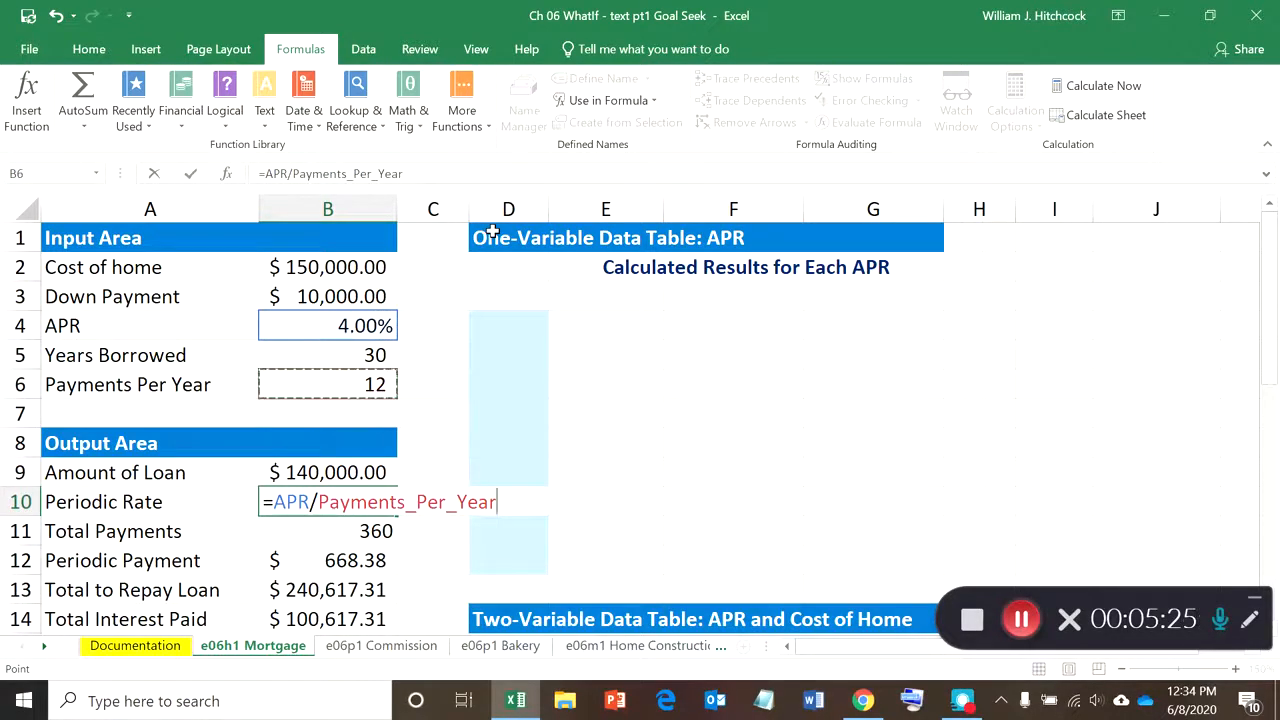
pyautogui.press('Return')
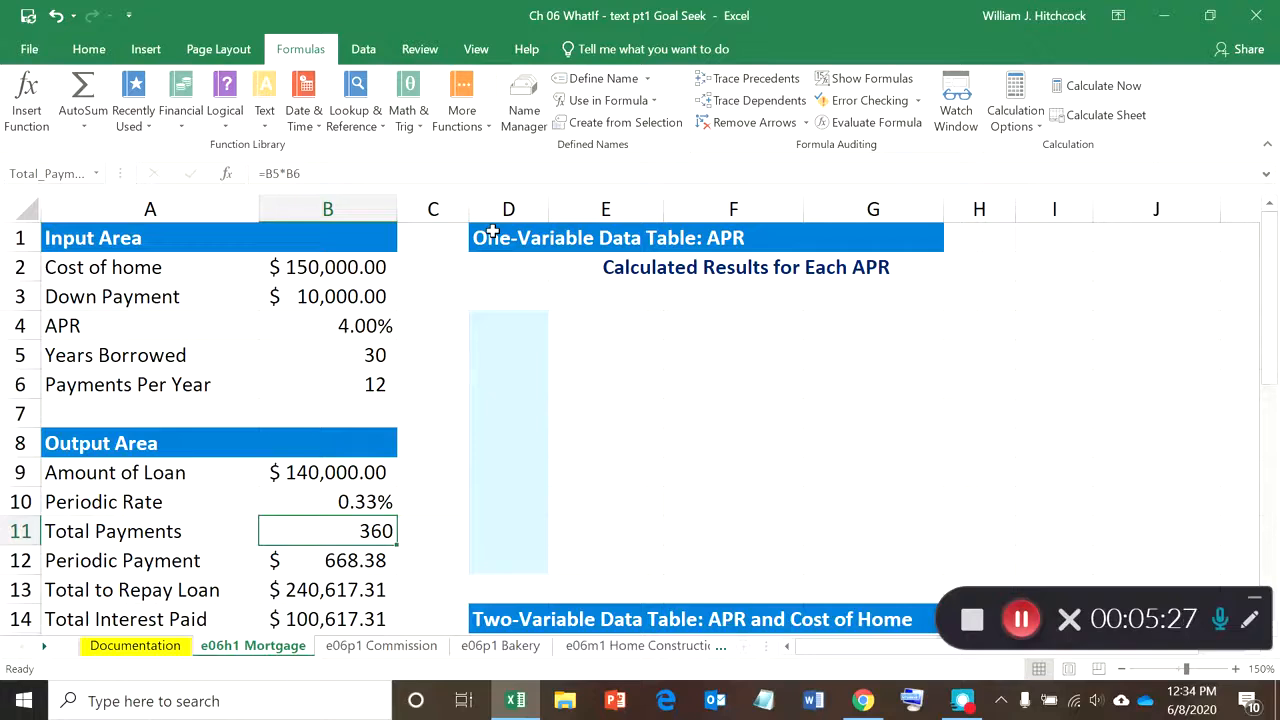
# Replace the Total Payments formula in B11 with =Years_Borrowed*Payments_Per_Year
pyautogui.write('=')
pyautogui.press('Up')
pyautogui.press('Up')
pyautogui.press('Up')
pyautogui.press('Up')
pyautogui.press('Up')
pyautogui.press('Up')
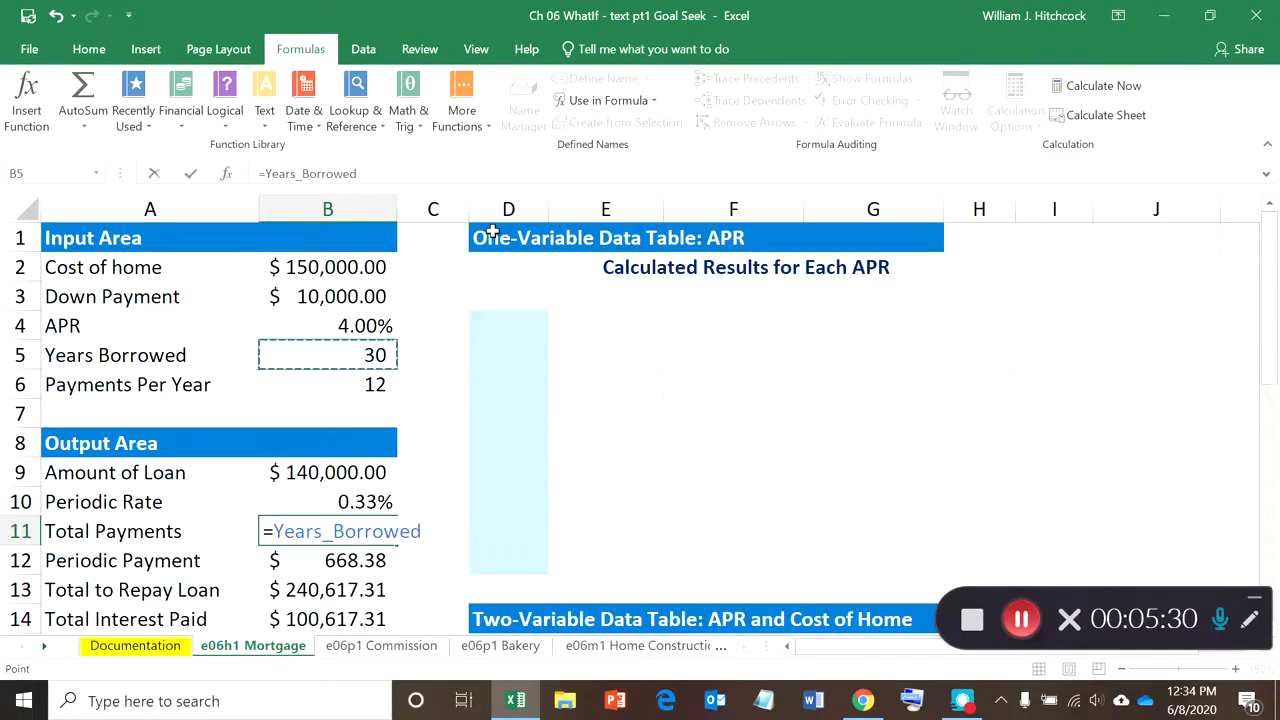
pyautogui.write('*')
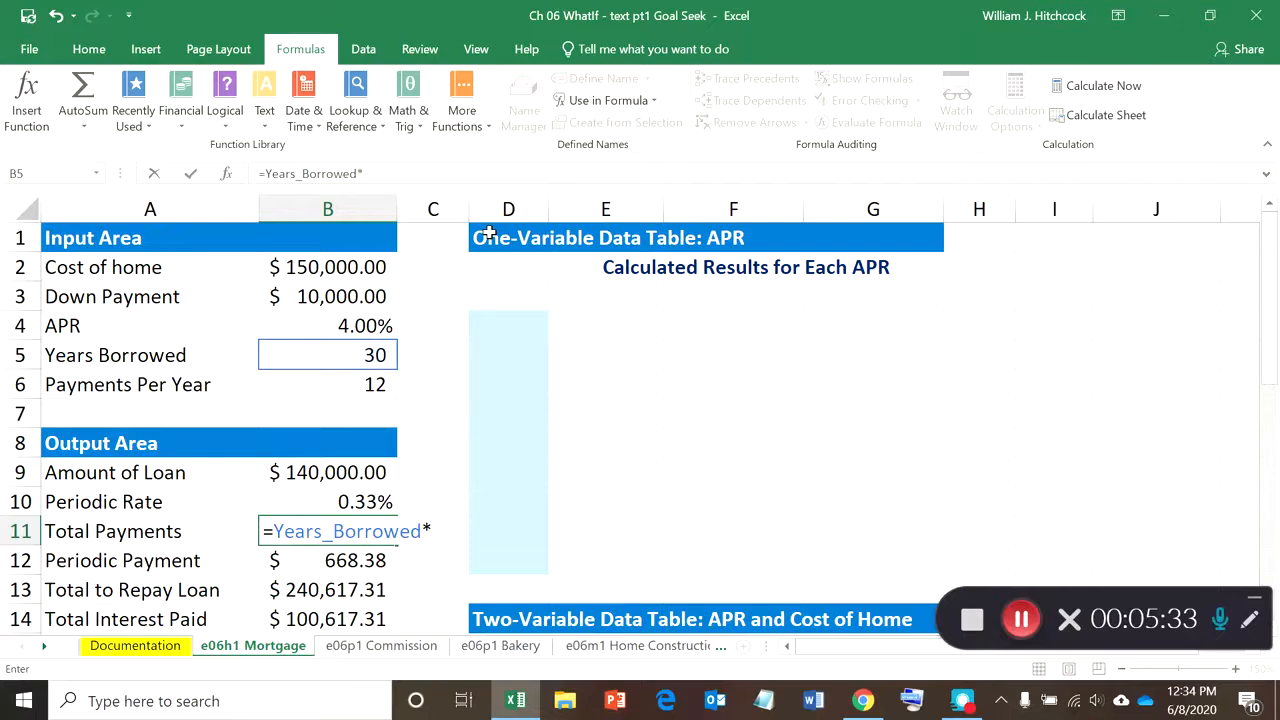
pyautogui.press('Up')
pyautogui.press('Up')
pyautogui.press('Up')
pyautogui.press('Up')
pyautogui.press('Up')
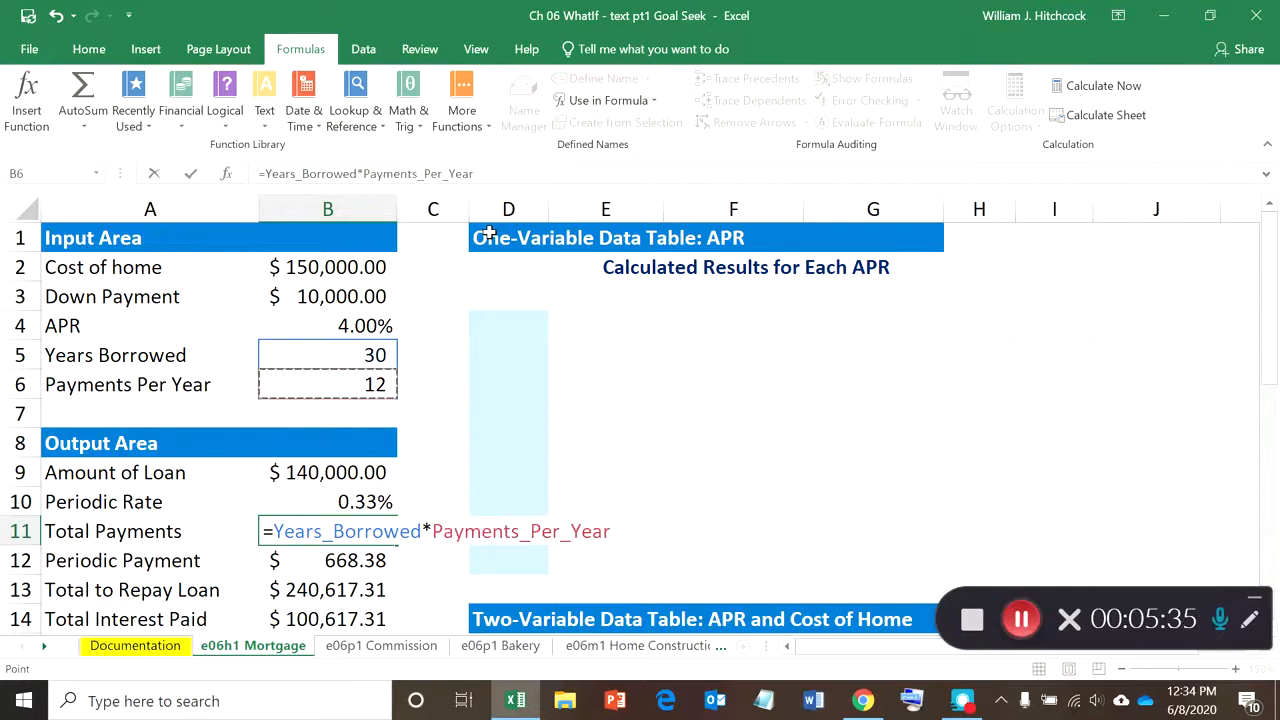
pyautogui.press('Return')
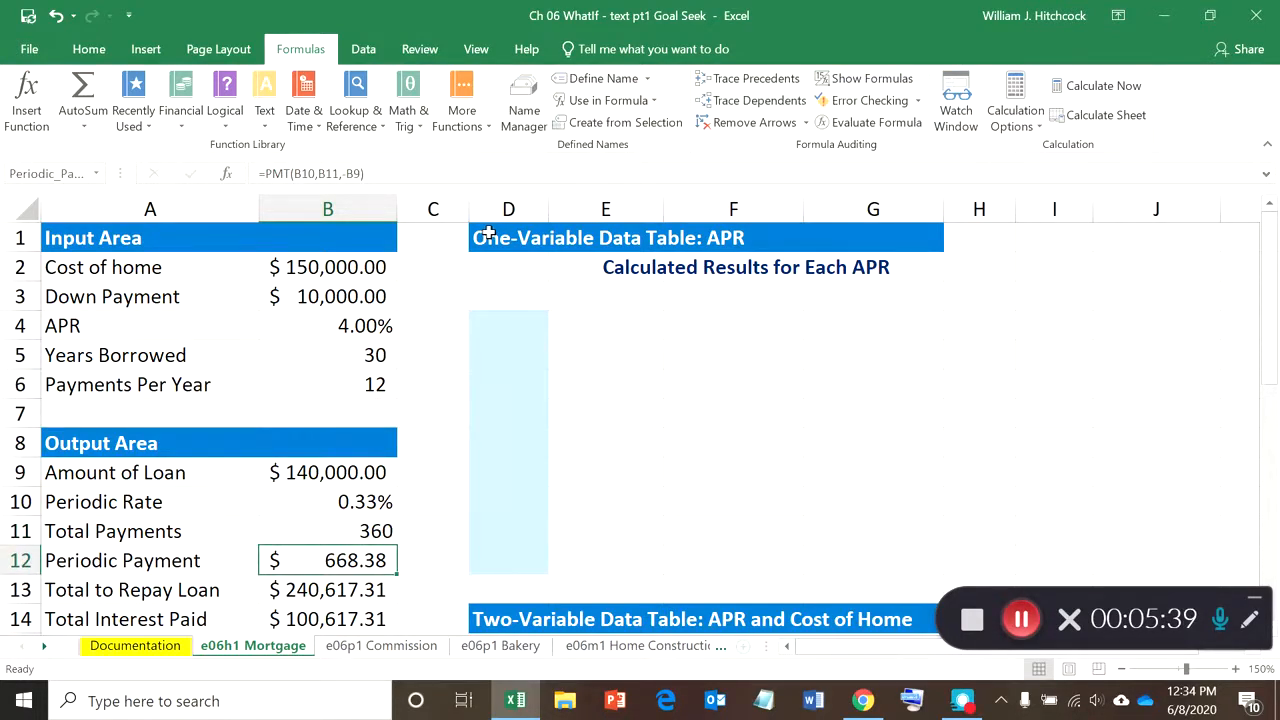
# Replace the Periodic Payment formula in B12 with =PMT(Periodic_Rate,Total_Payments,-Amount_of_Loan,0,0), and reselect the cell to check the formula
pyautogui.write('=pmt(')
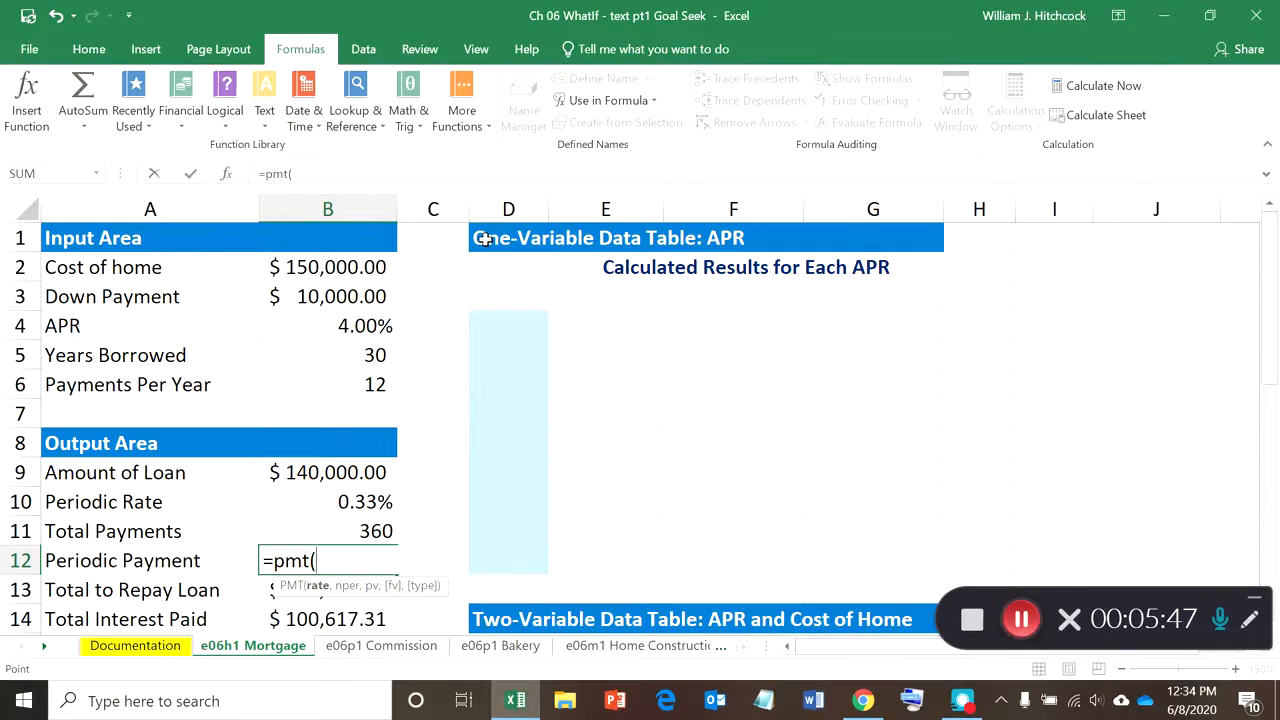
pyautogui.press('Up')
pyautogui.press('Up')
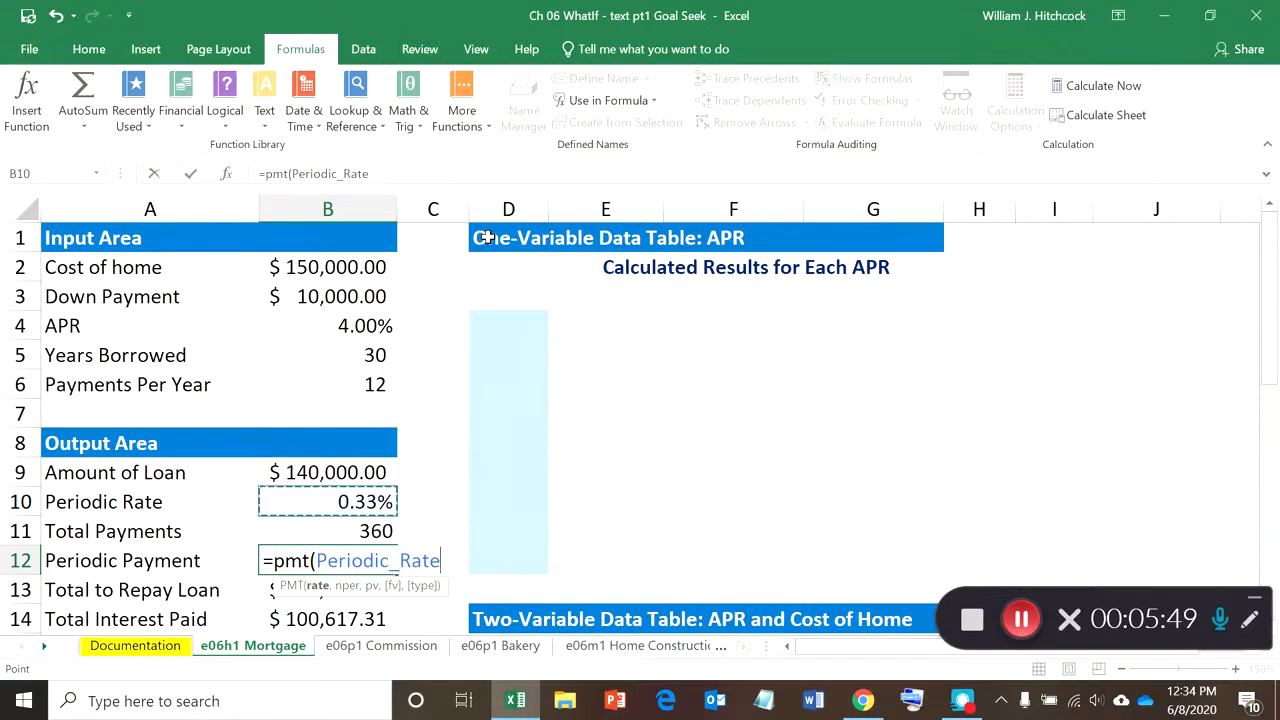
pyautogui.write(',')
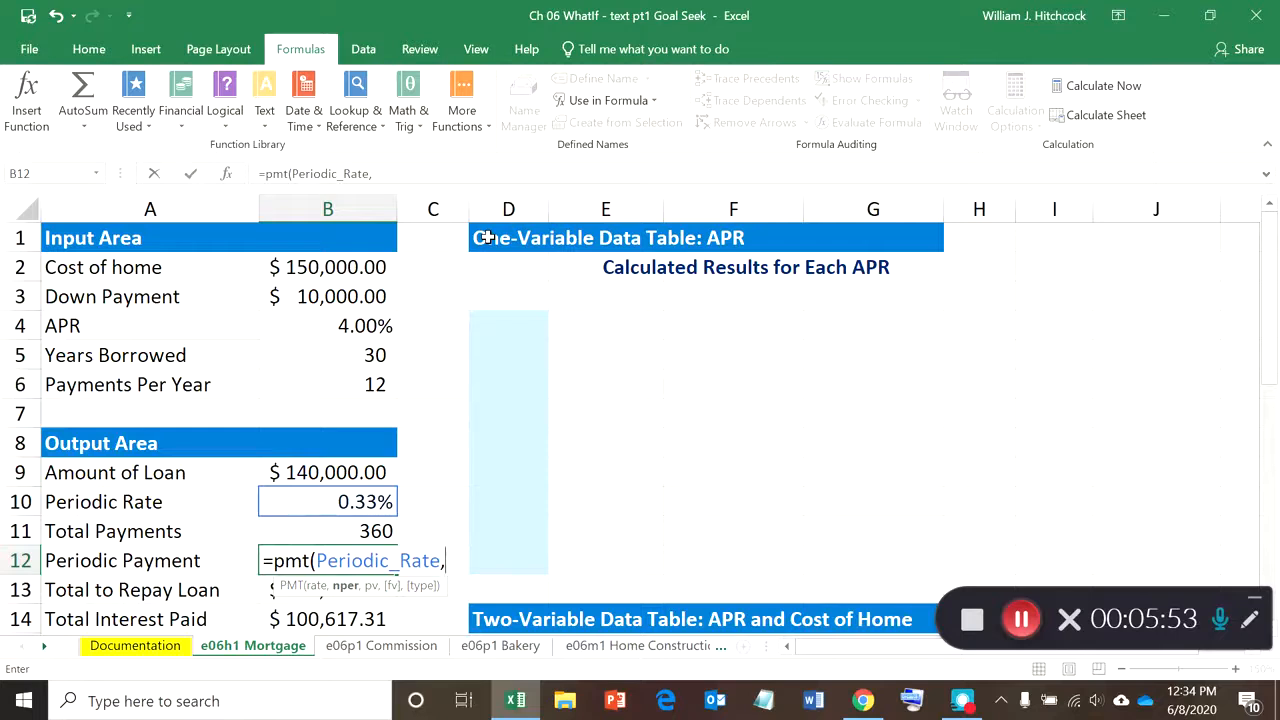
pyautogui.press('Up')
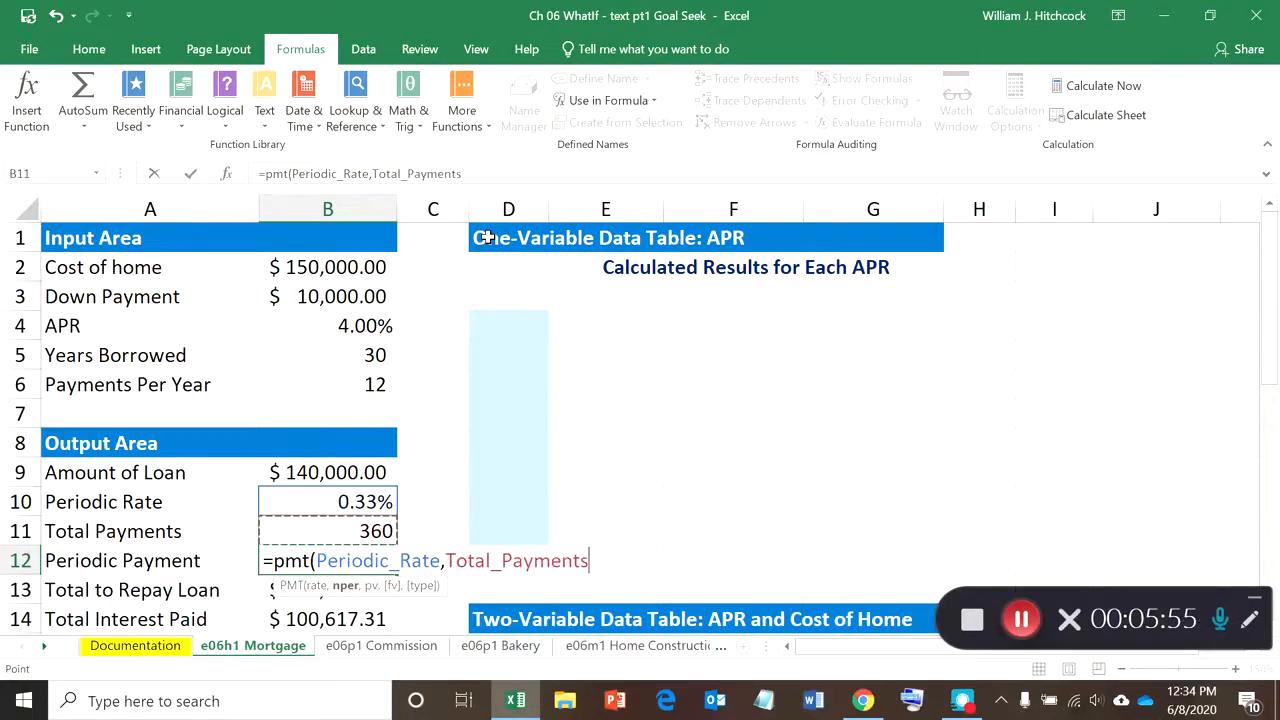
pyautogui.write(',')
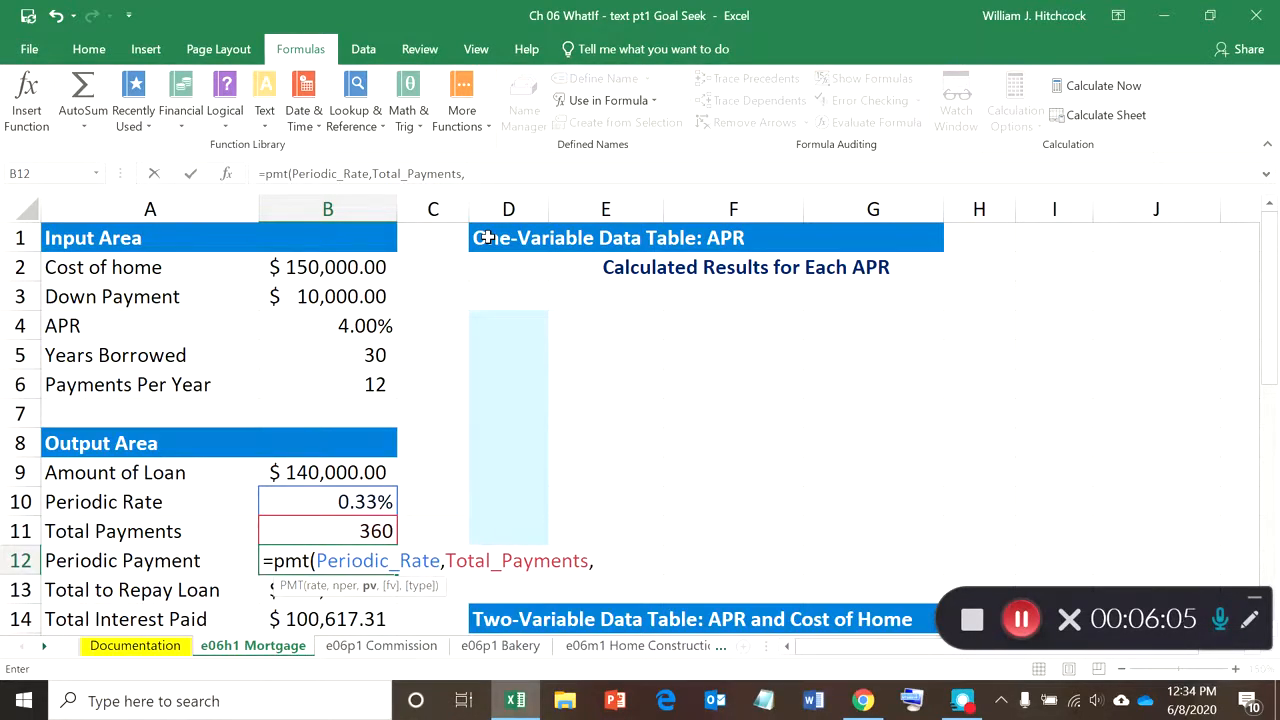
pyautogui.write('-')
pyautogui.press('Up')
pyautogui.press('Up')
pyautogui.press('Up')
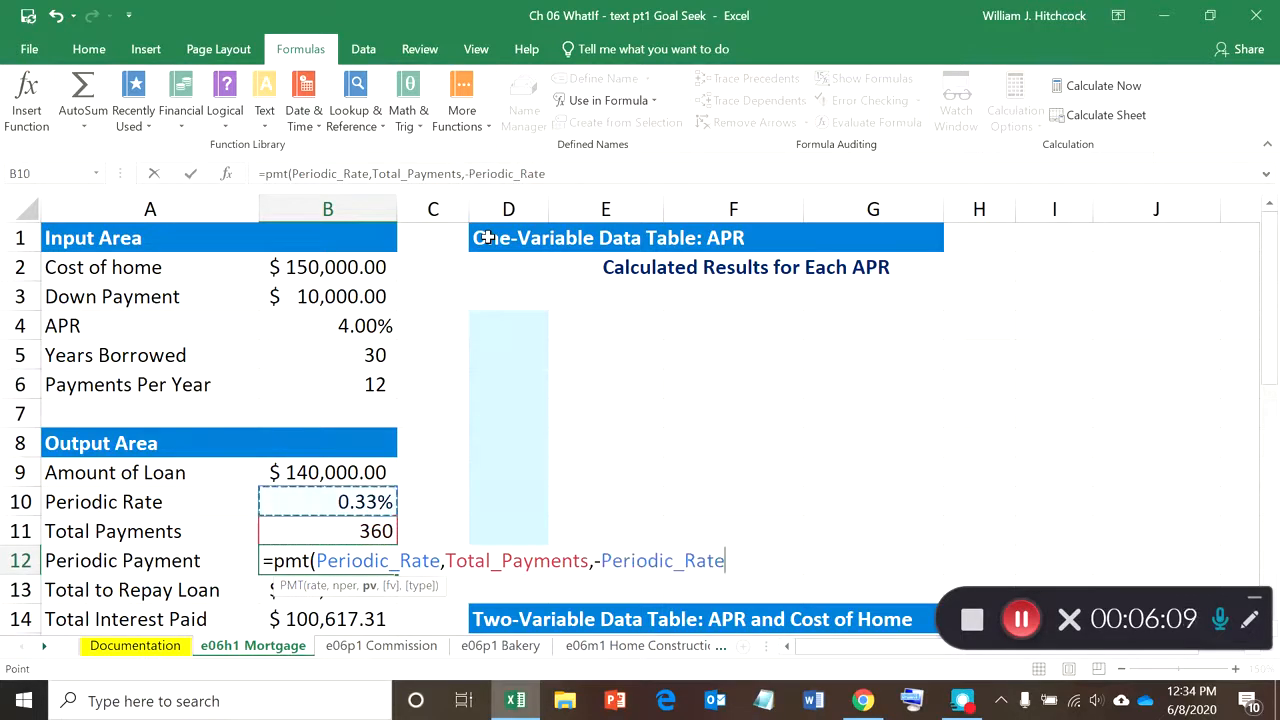
pyautogui.write(',')
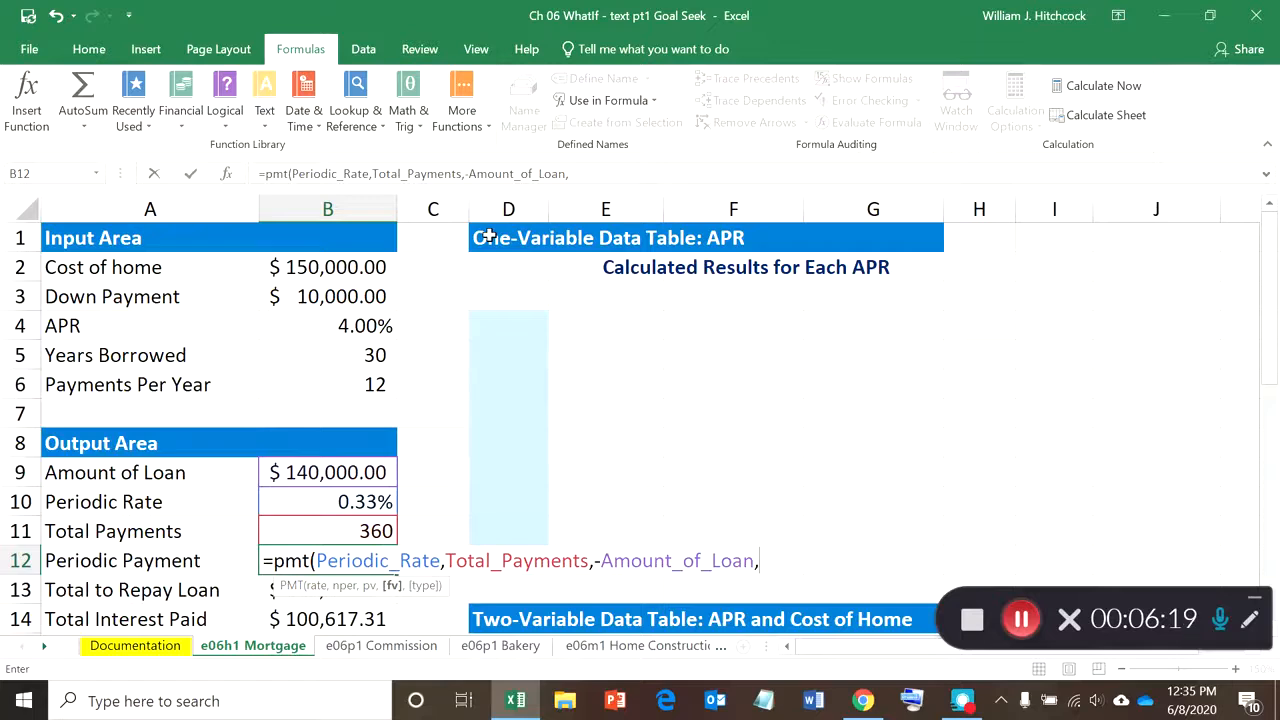
pyautogui.write('0,')
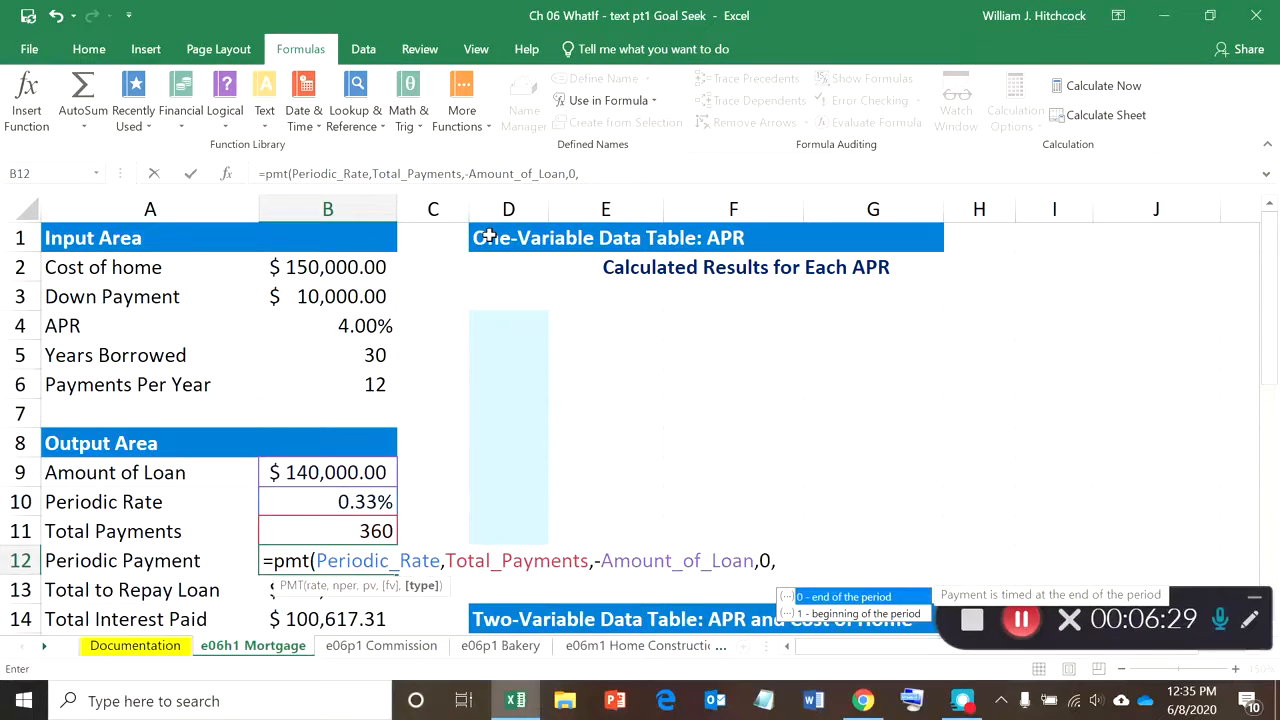
pyautogui.write('0)')
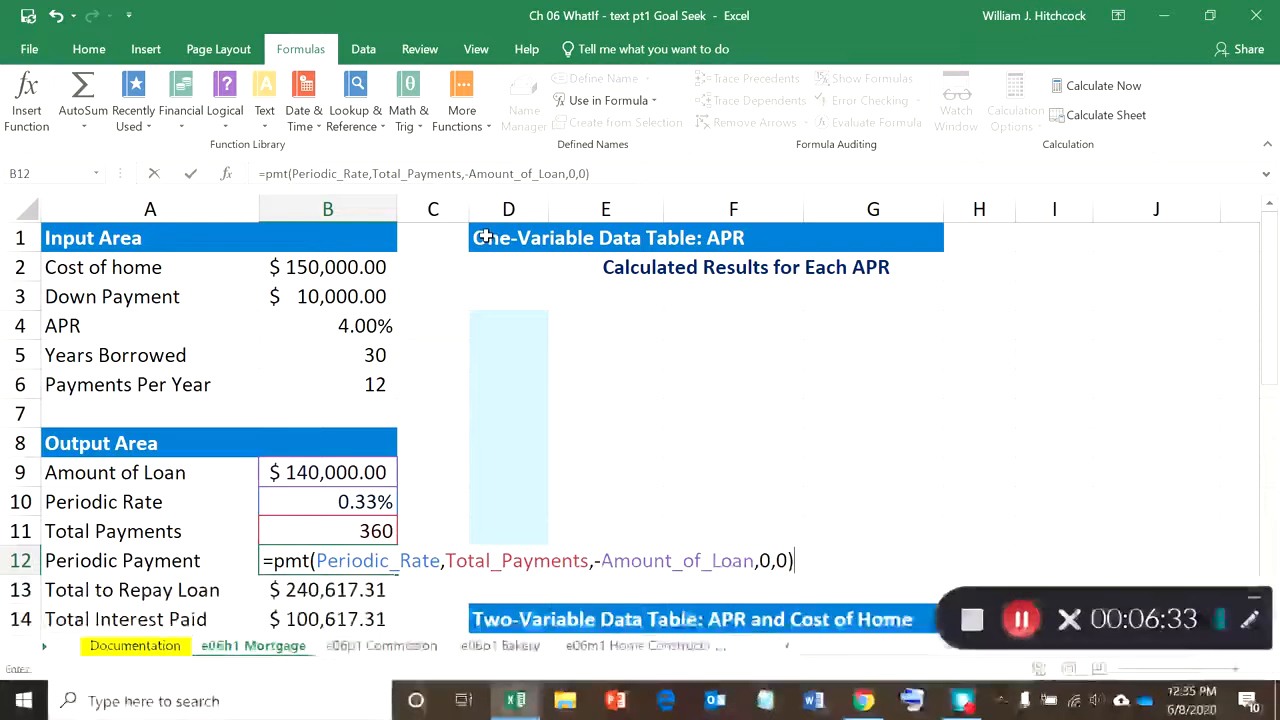
pyautogui.press('Return')
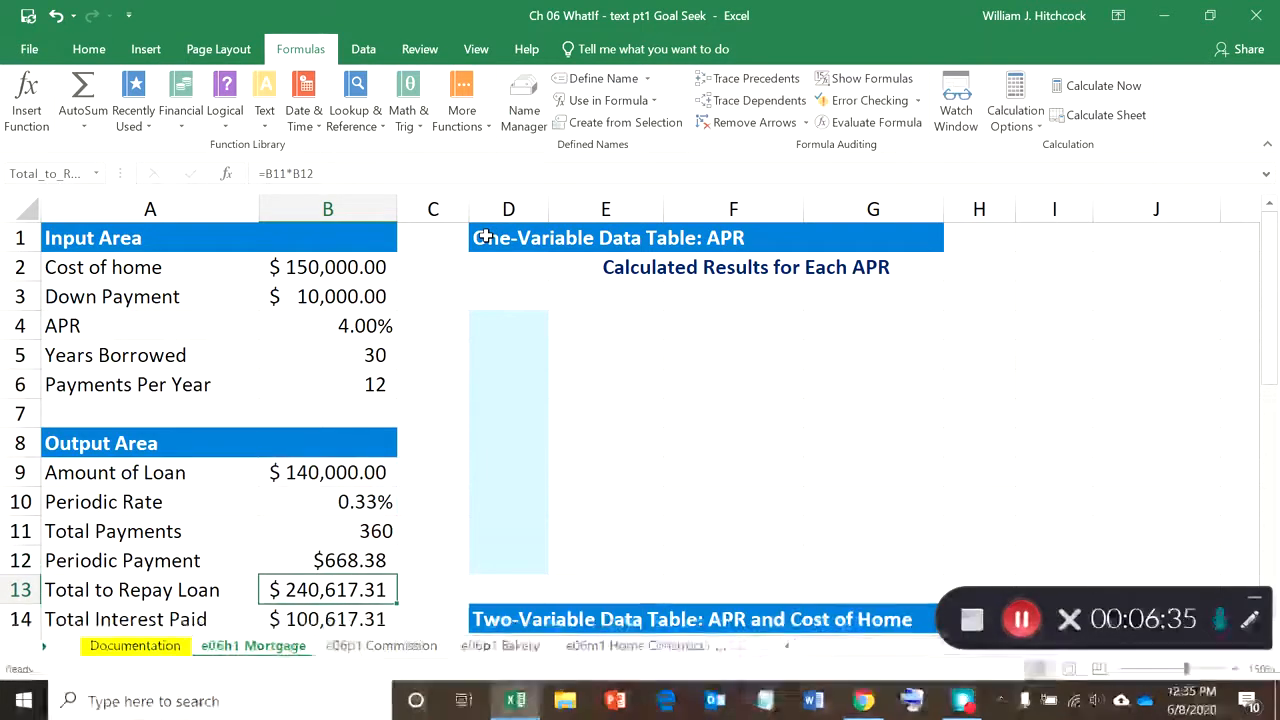
pyautogui.press('Up')
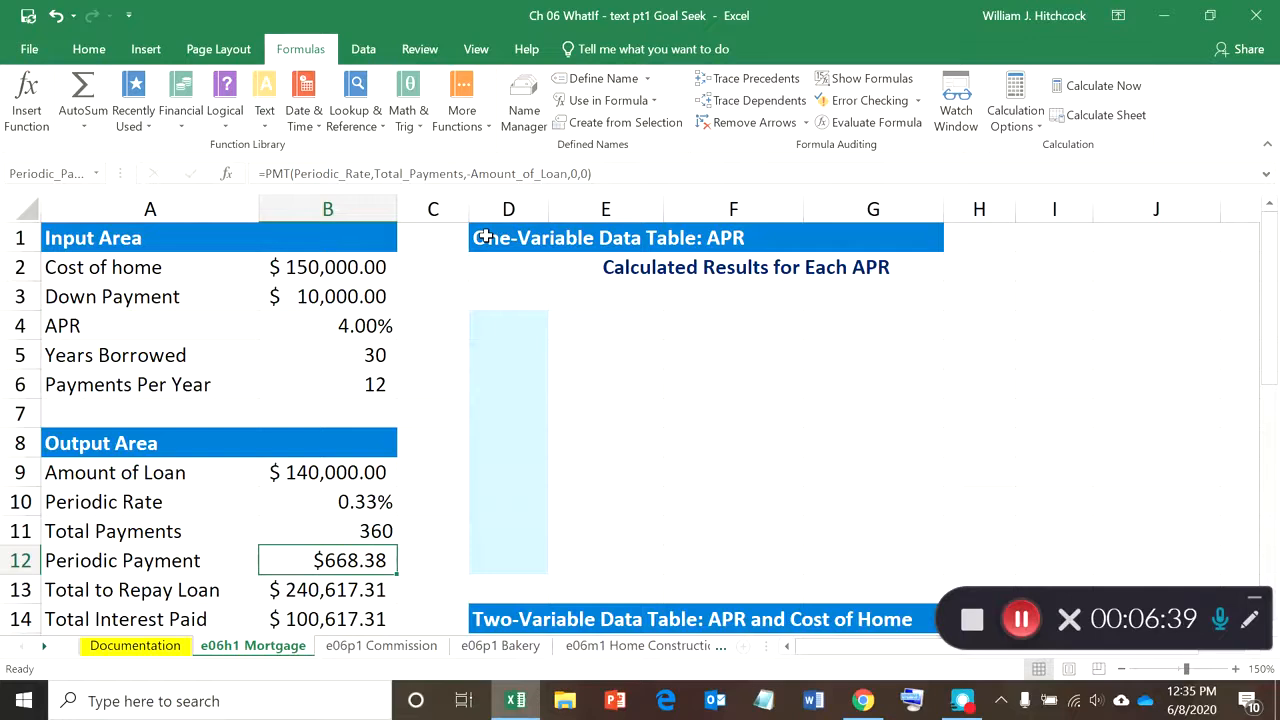
# Replace the Total to Repay Loan formula in B13 with =Total_Payments*Periodic_Payment, and reselect the cell to check the formula
pyautogui.press('Down')
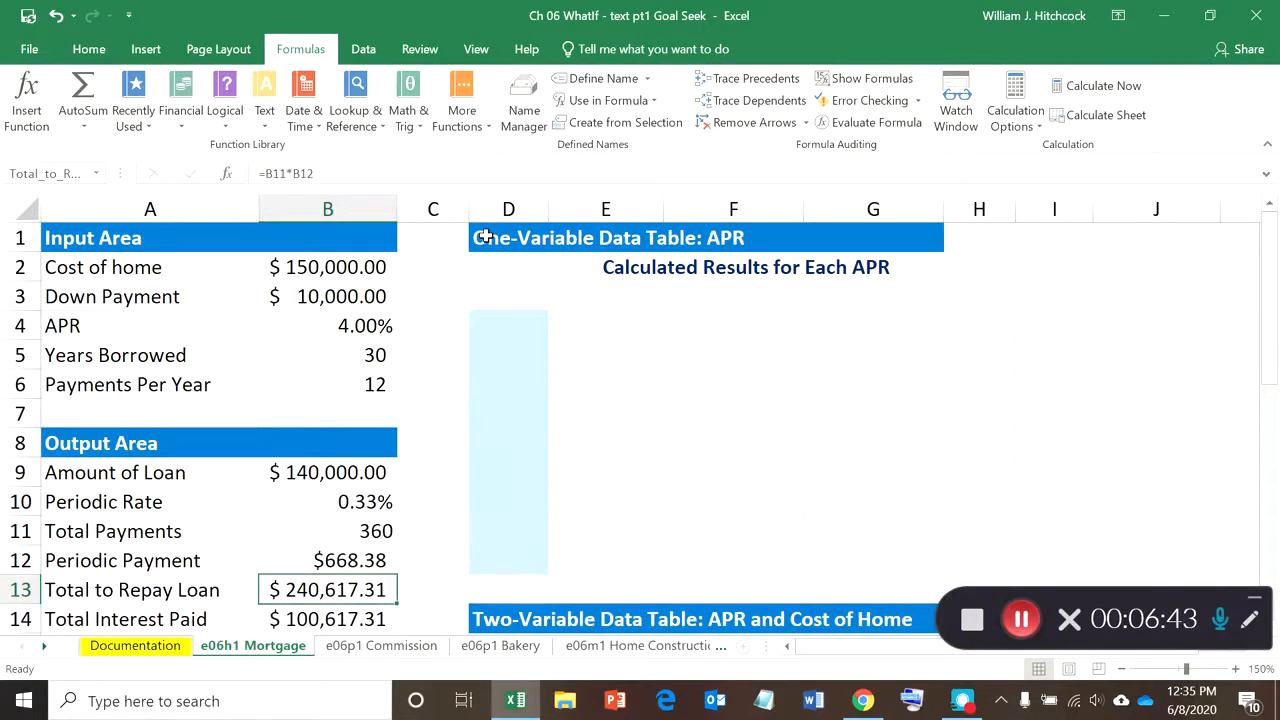
pyautogui.write('=')
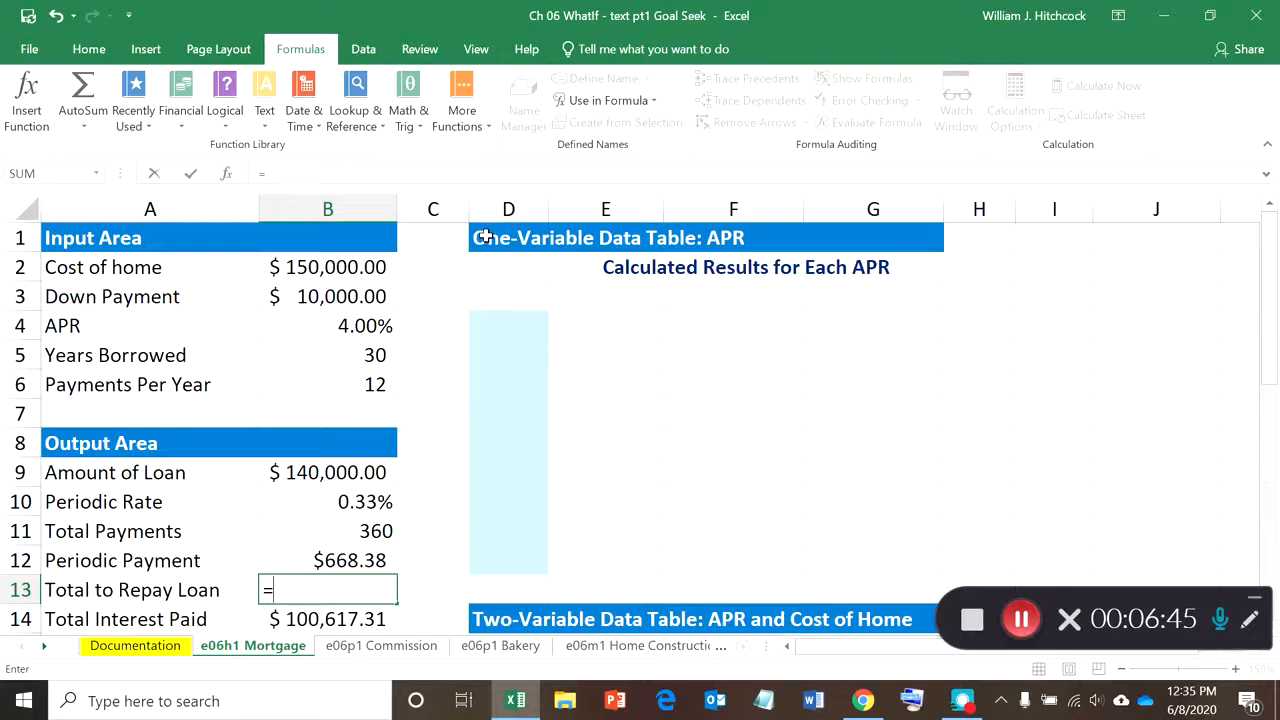
pyautogui.press('Up')
pyautogui.press('Up')
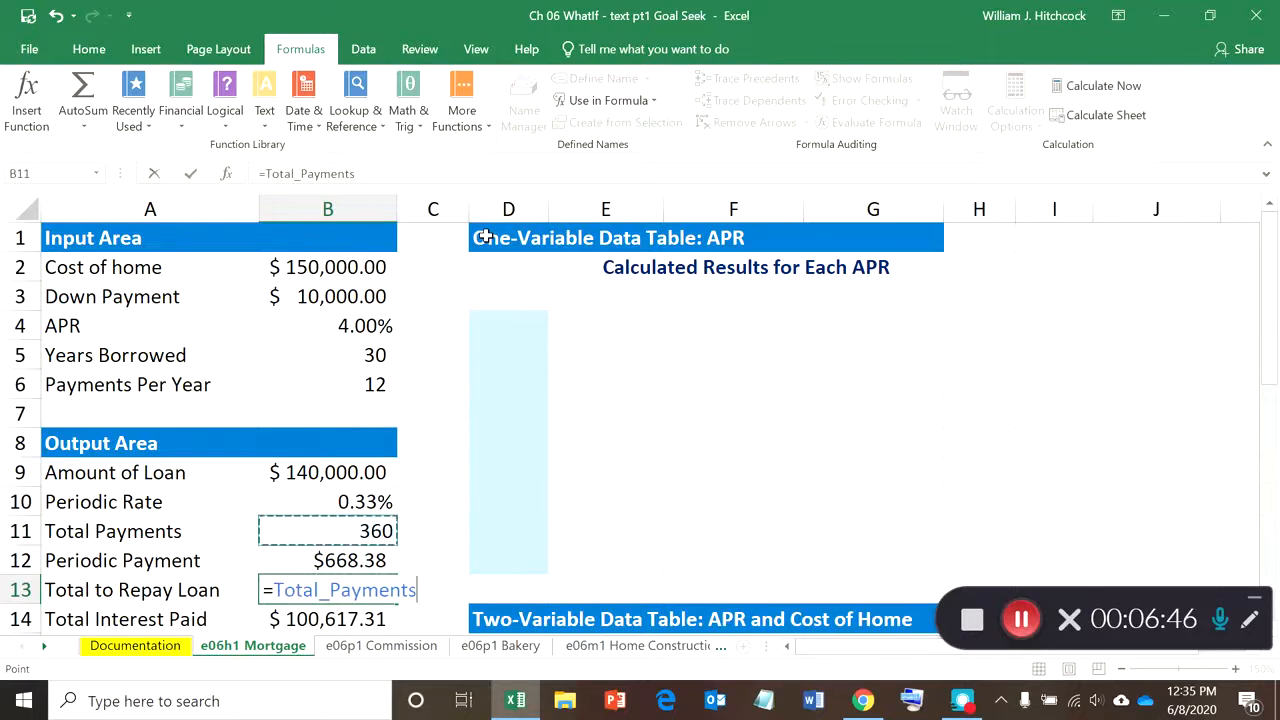
pyautogui.write('*')
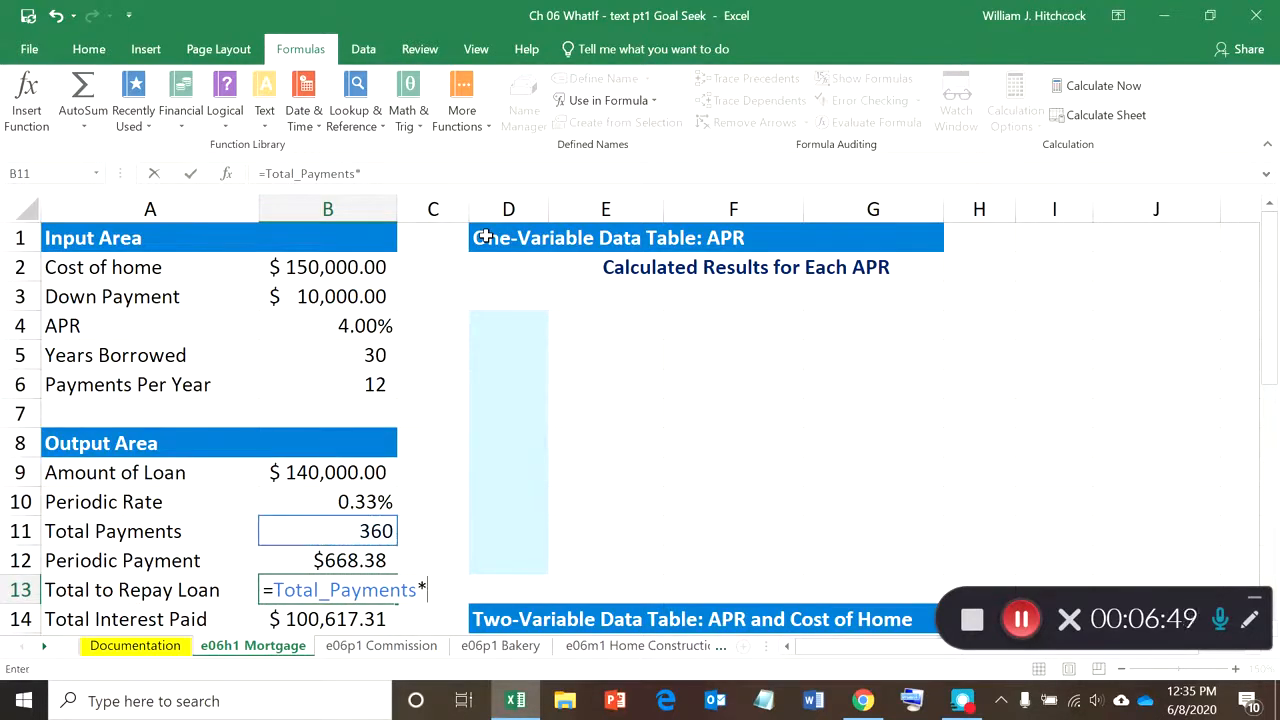
pyautogui.press('Up')
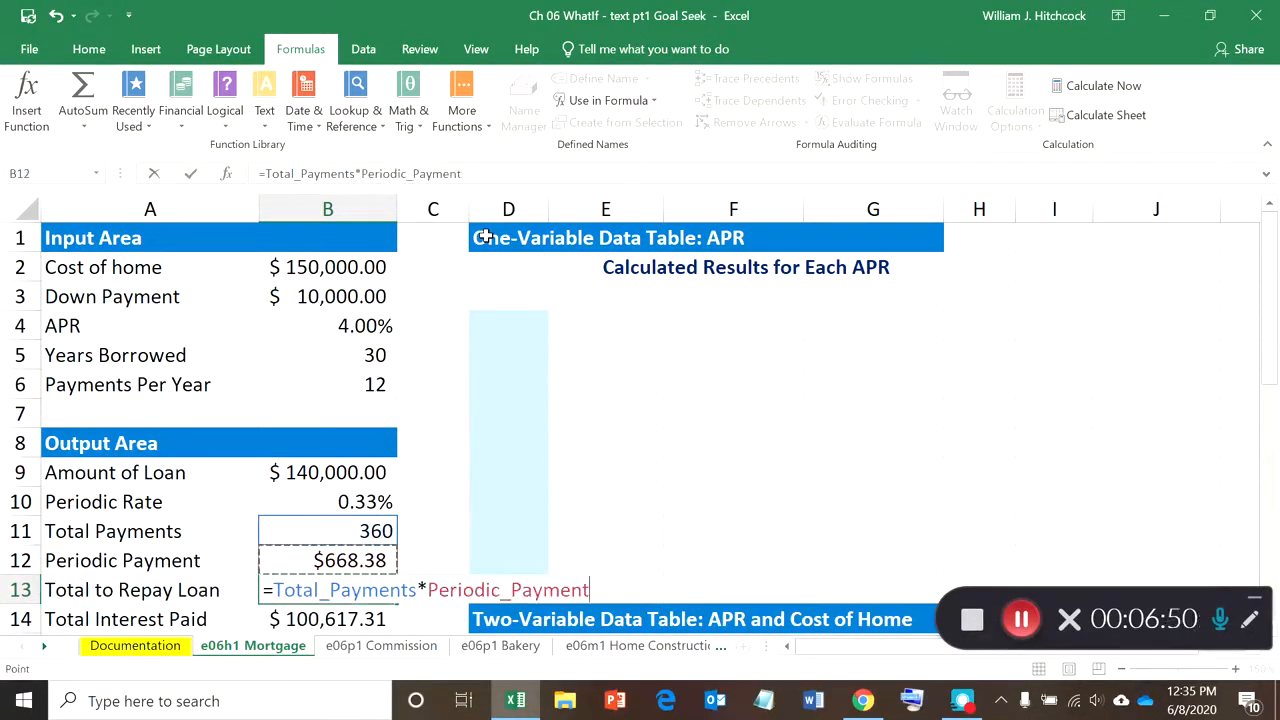
pyautogui.press('Return')
pyautogui.press('Up')
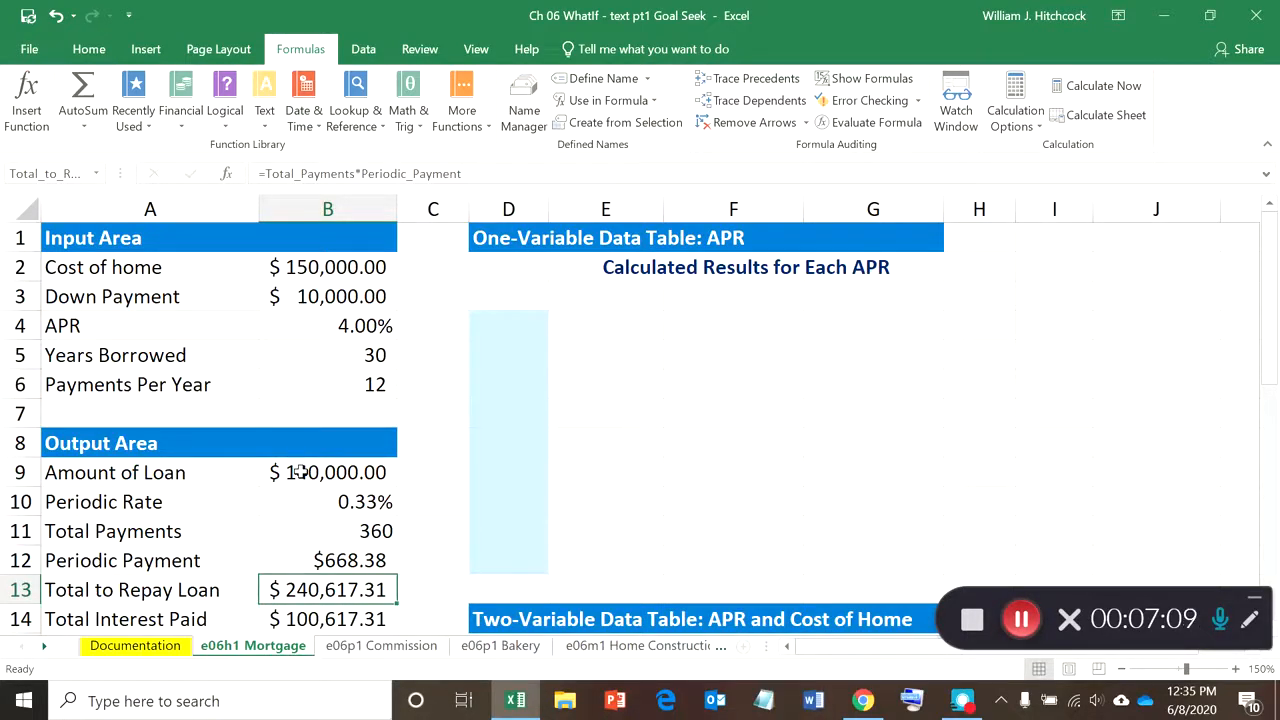
# Replace the Total Interest Paid formula in B14 with =Total_to_Repay_Loan-Amount_of_Loan, and save the workbook with A1 selected
pyautogui.press('Down')
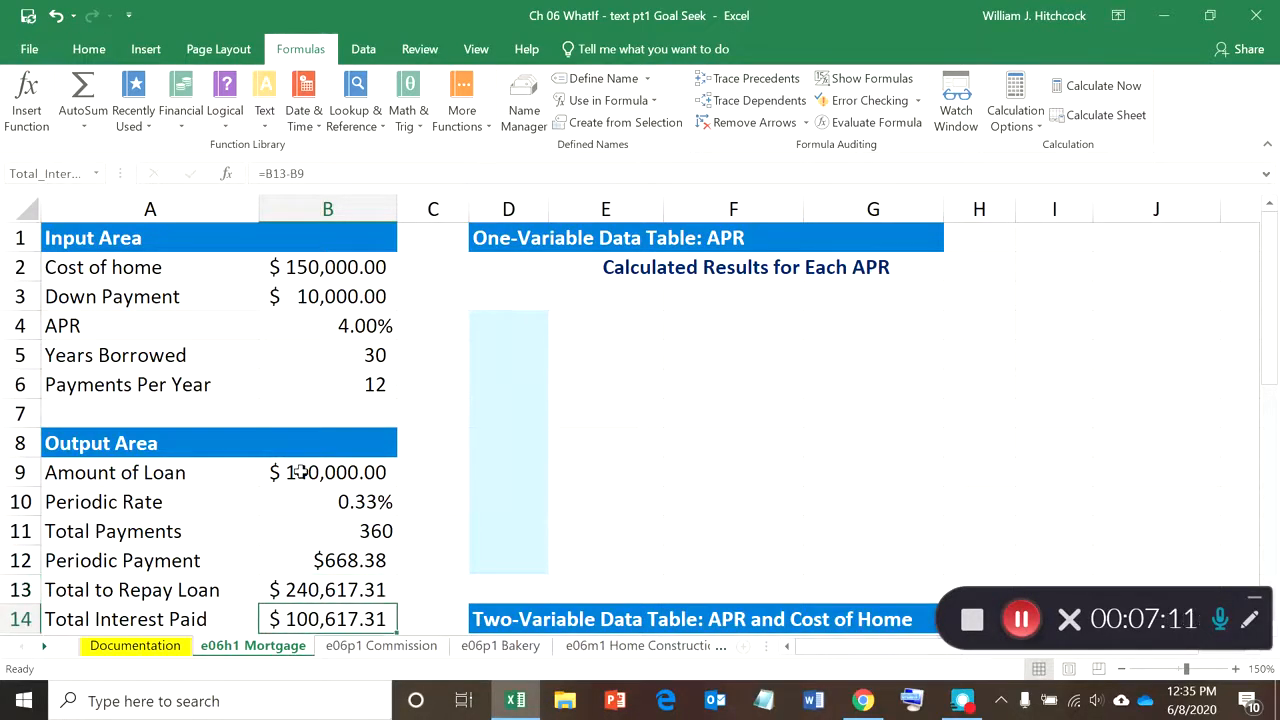
pyautogui.write('=')
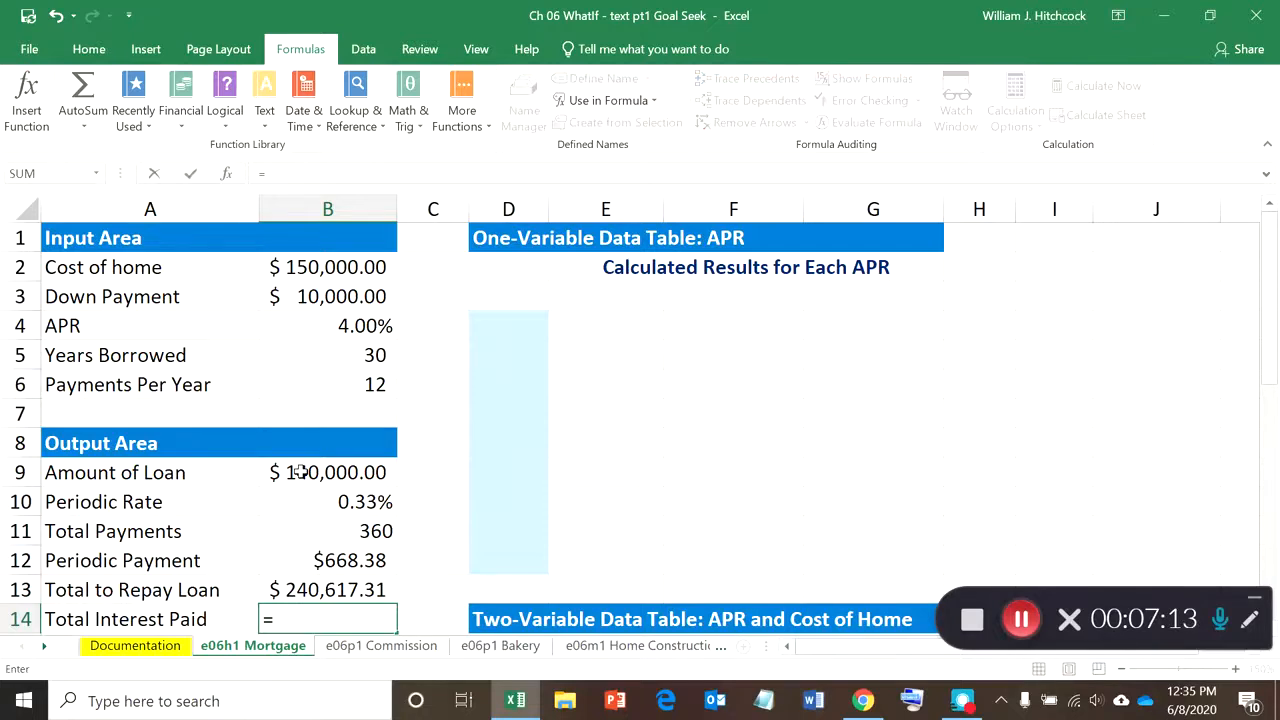
pyautogui.press('Up')
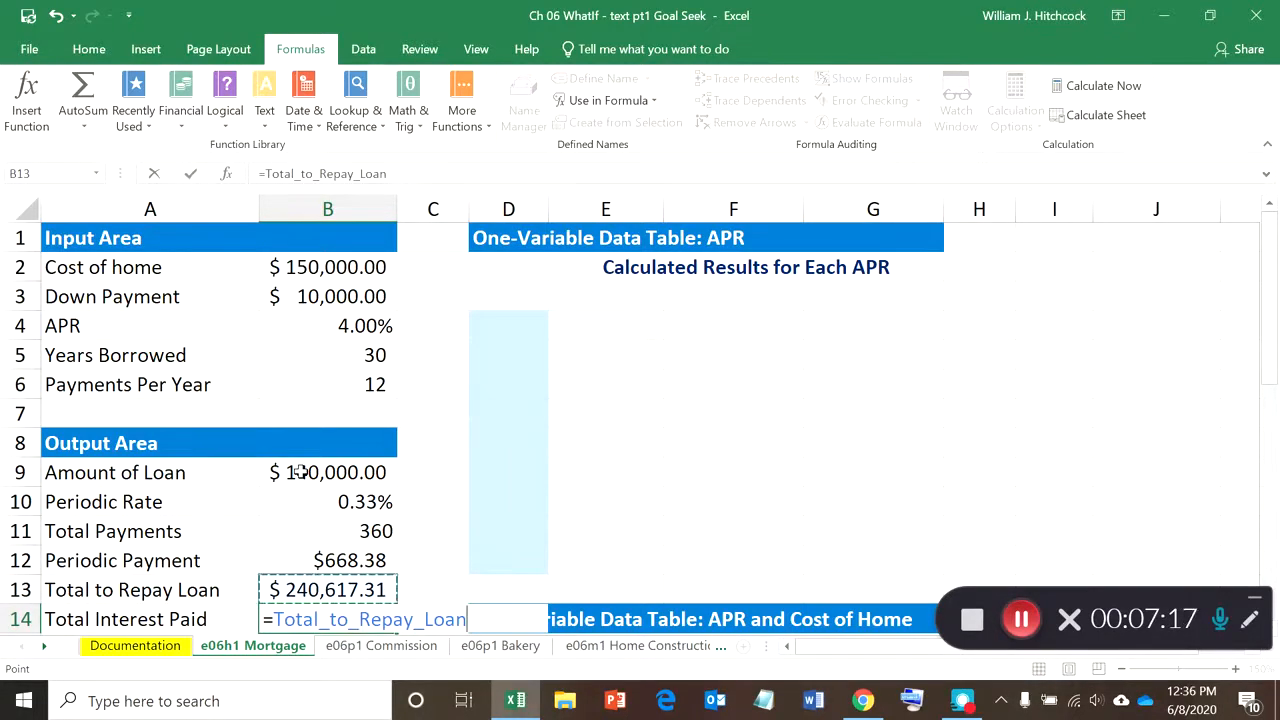
pyautogui.write('-')
pyautogui.press('Up')
pyautogui.press('Up')
pyautogui.press('Up')
pyautogui.press('Up')
pyautogui.press('Up')
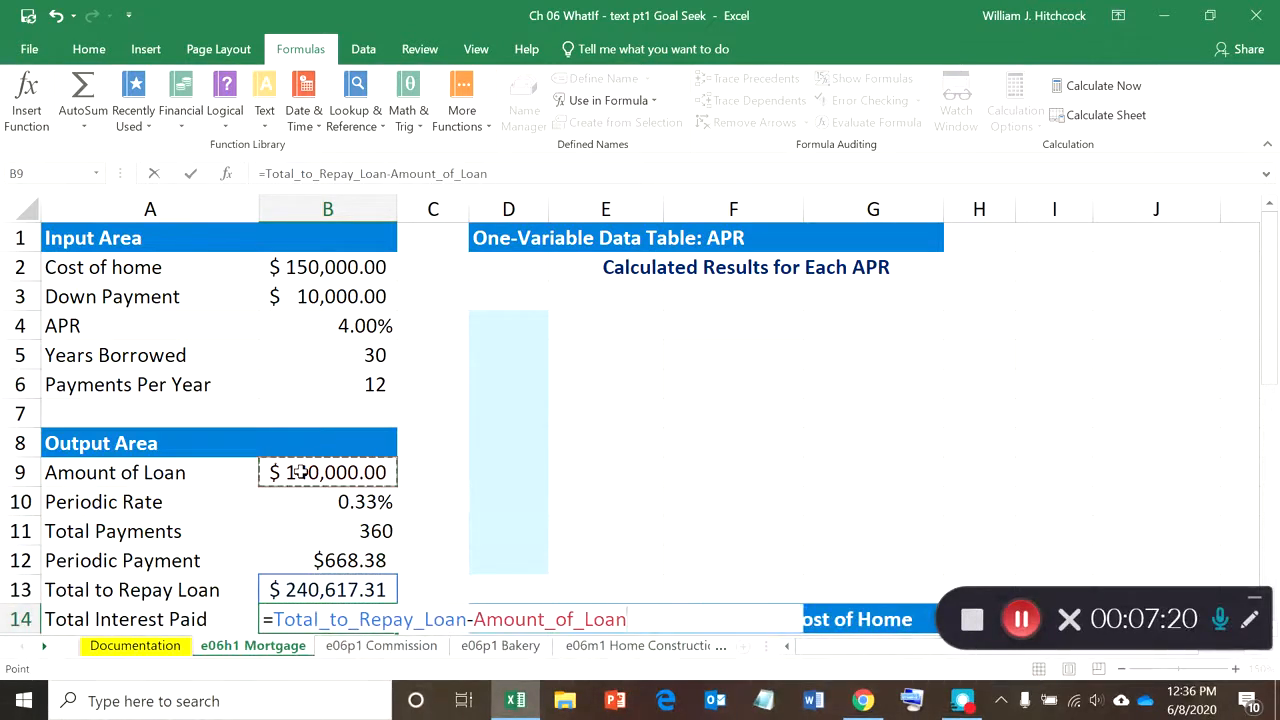
pyautogui.press('Return')
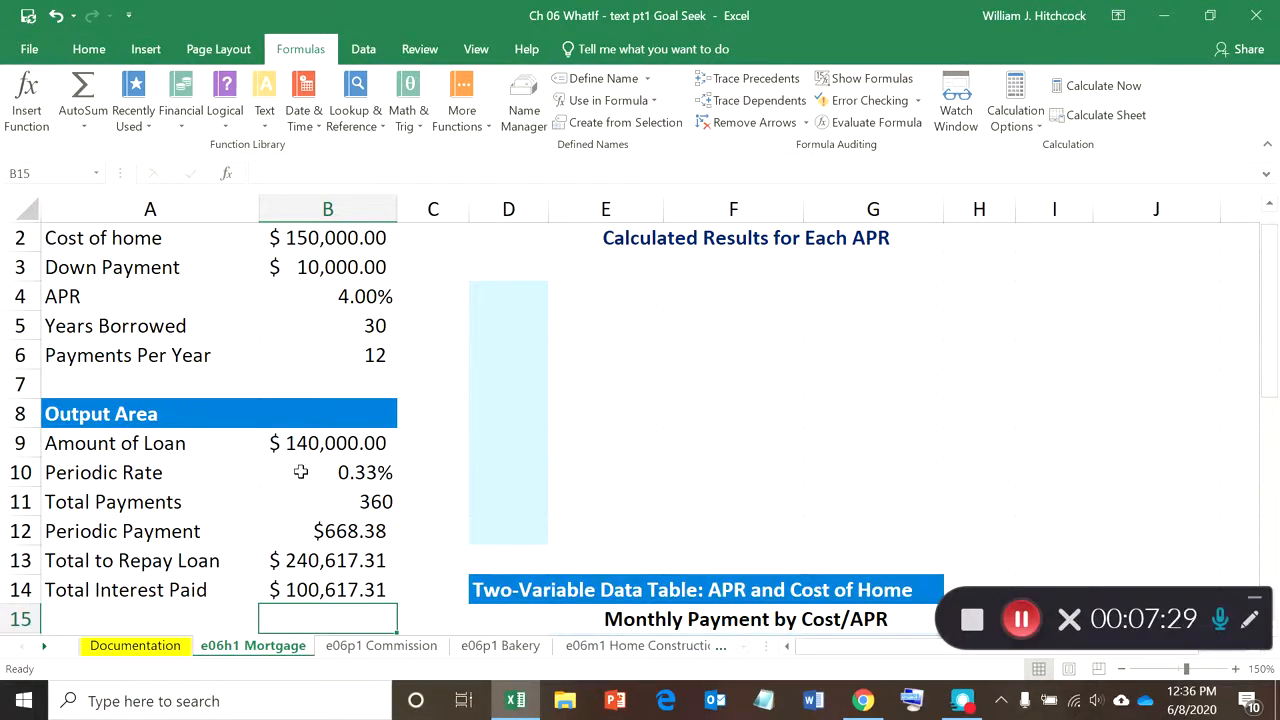
pyautogui.hotkey('ctrl', 'Home')
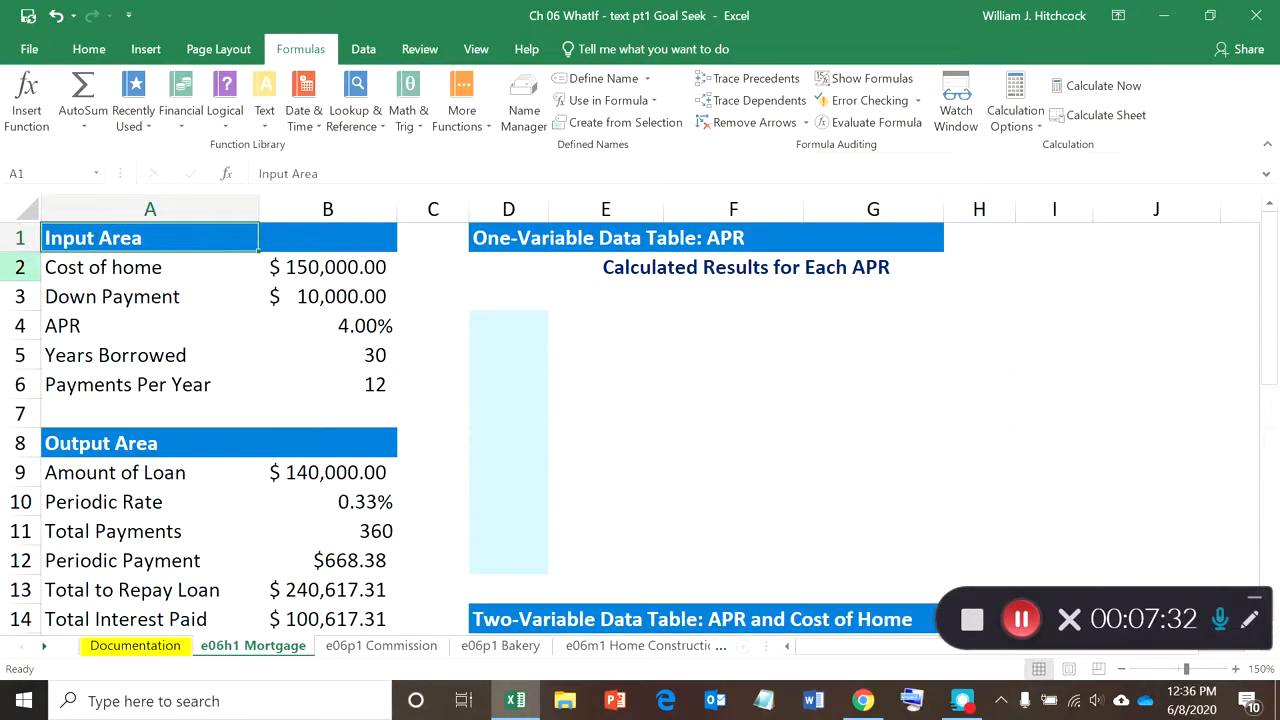
pyautogui.click(28, 19)
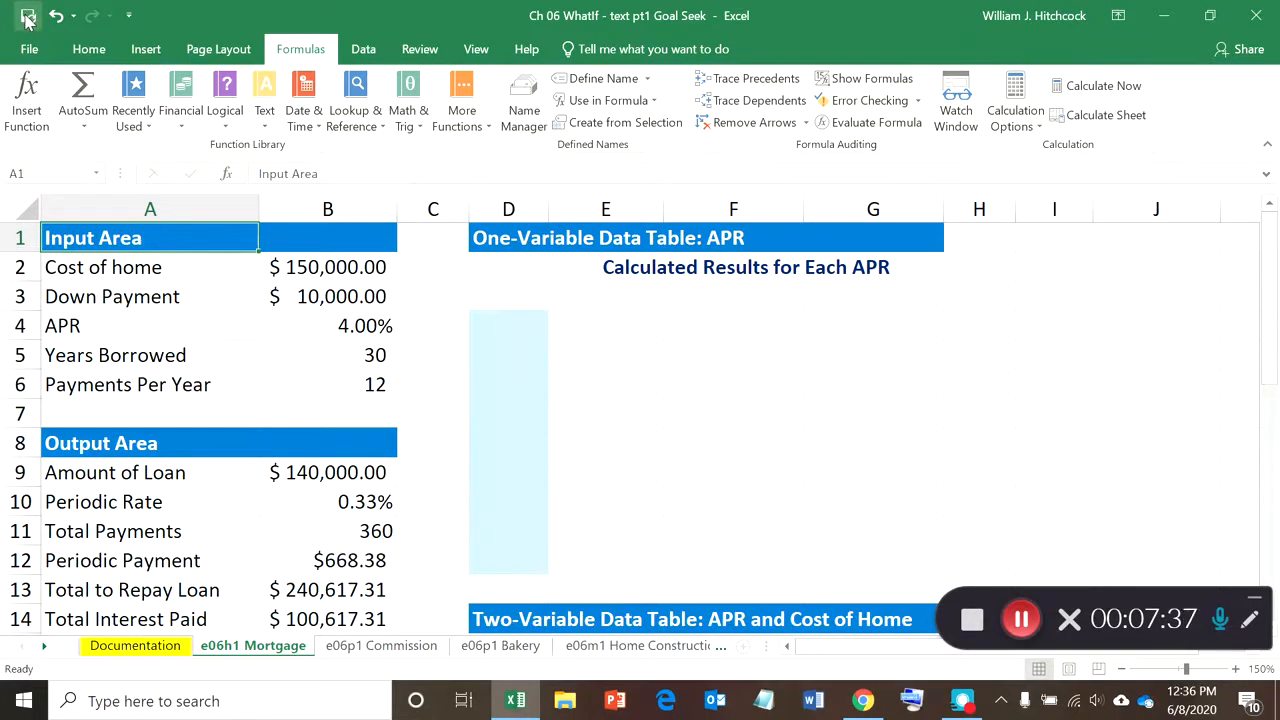
# Try a Cost of home of 200000 in B2, and check its effect on the Periodic Payment in B12
pyautogui.click(283, 556)
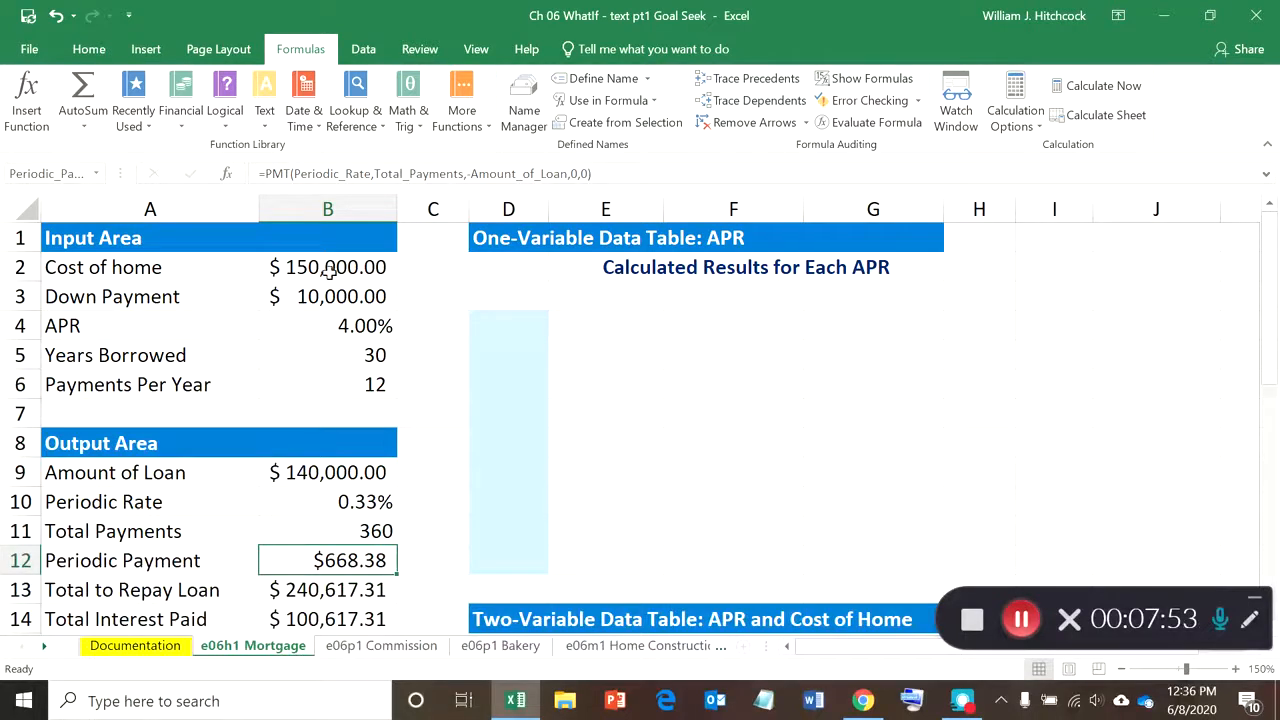
pyautogui.click(333, 268)
pyautogui.click(312, 296)
pyautogui.click(323, 268)
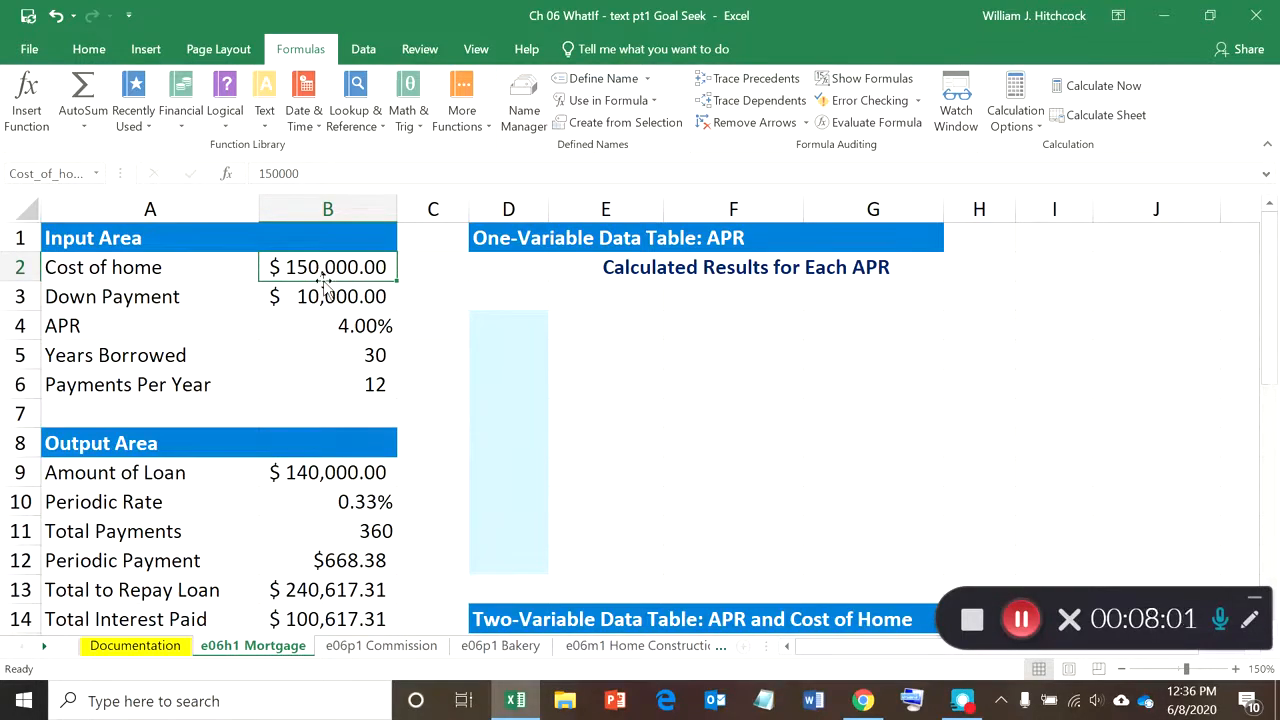
pyautogui.write('200000')
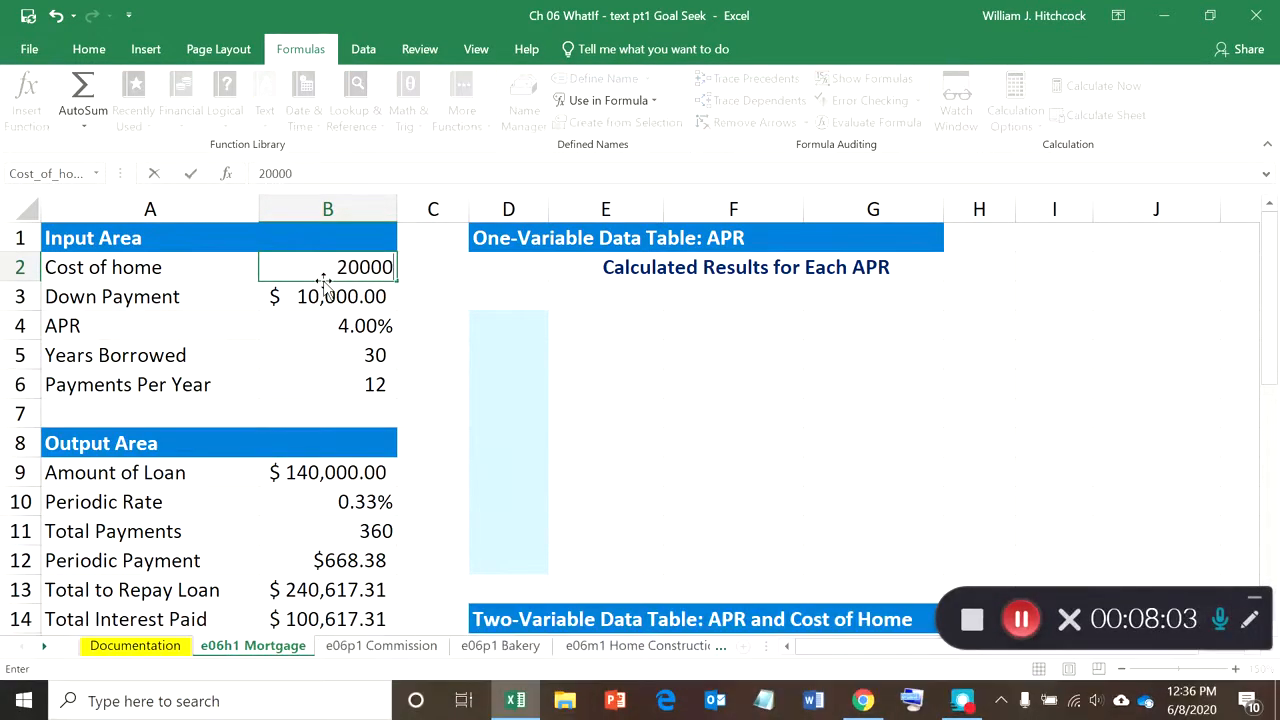
pyautogui.press('Return')
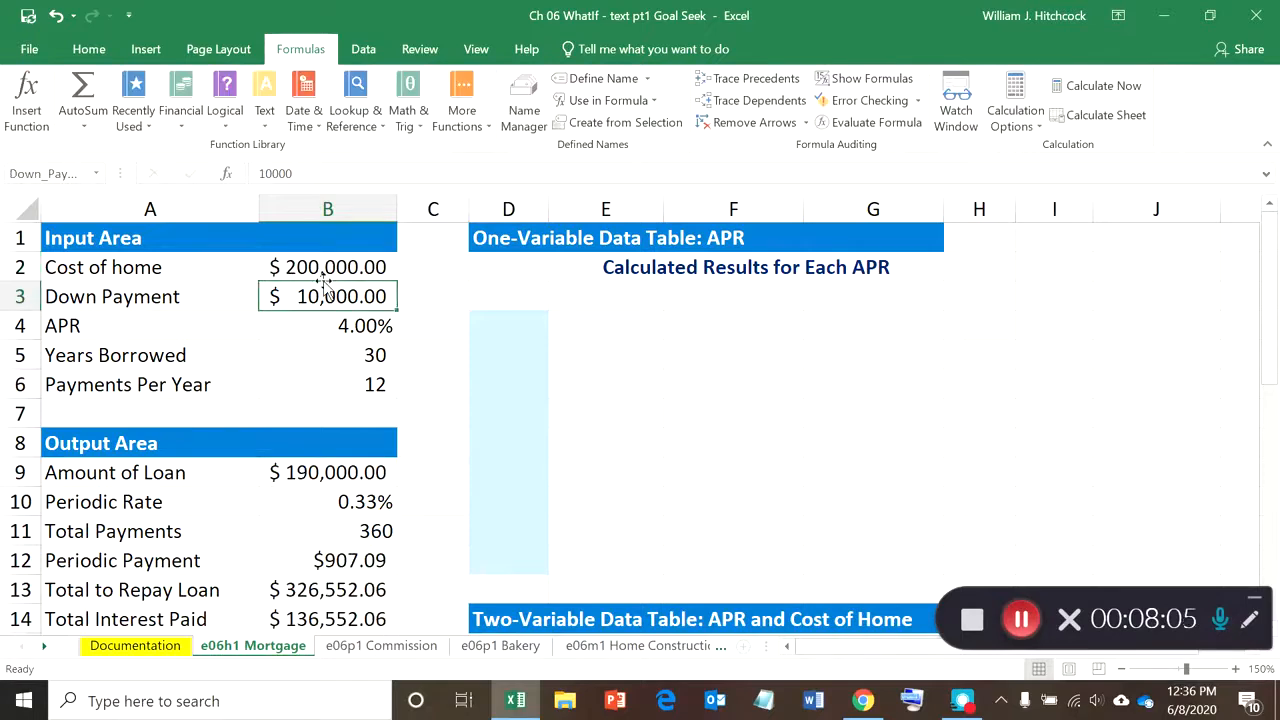
pyautogui.press('Down')
pyautogui.press('Down')
pyautogui.press('Down')
pyautogui.press('Down')
pyautogui.press('Down')
pyautogui.press('Down')
pyautogui.press('Down')
pyautogui.press('Down')
pyautogui.press('Down')
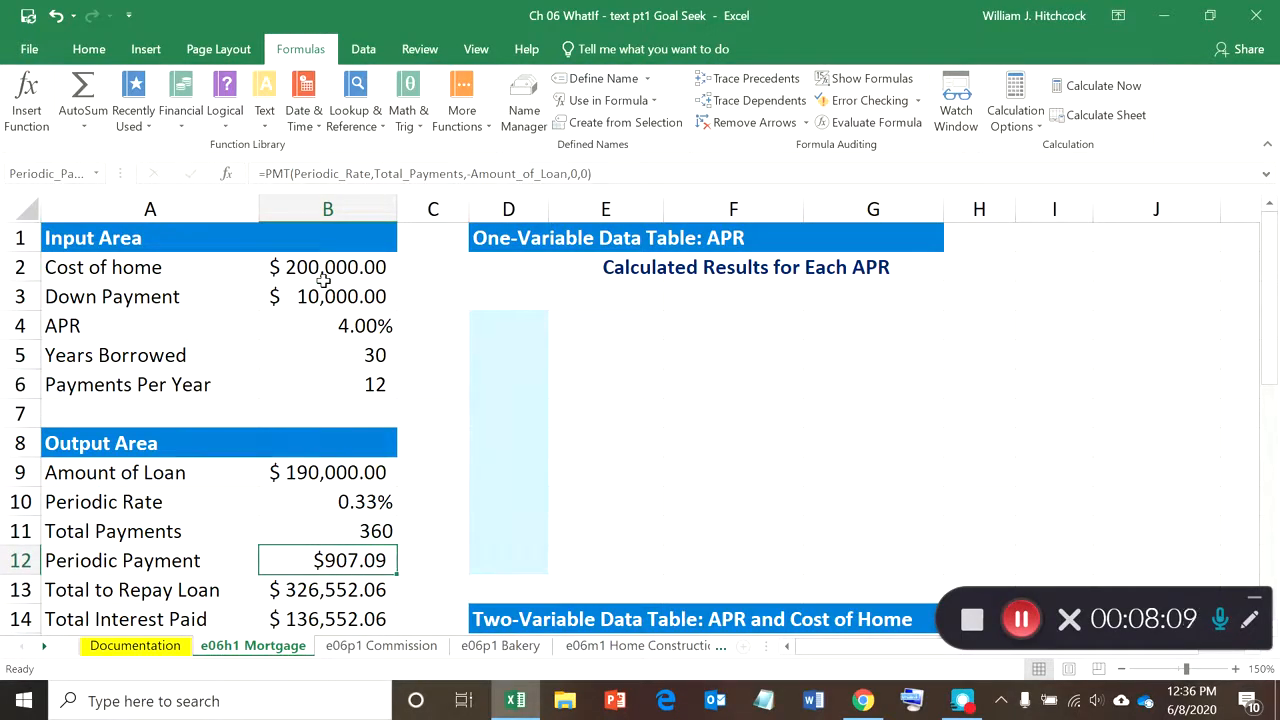
# Try a Cost of home of 250000 in B2, and check its effect on the Periodic Payment in B12
pyautogui.press('Up')
pyautogui.press('Up')
pyautogui.press('Up')
pyautogui.press('Up')
pyautogui.press('Up')
pyautogui.press('Up')
pyautogui.press('Up')
pyautogui.press('Up')
pyautogui.press('Up')
pyautogui.press('Up')
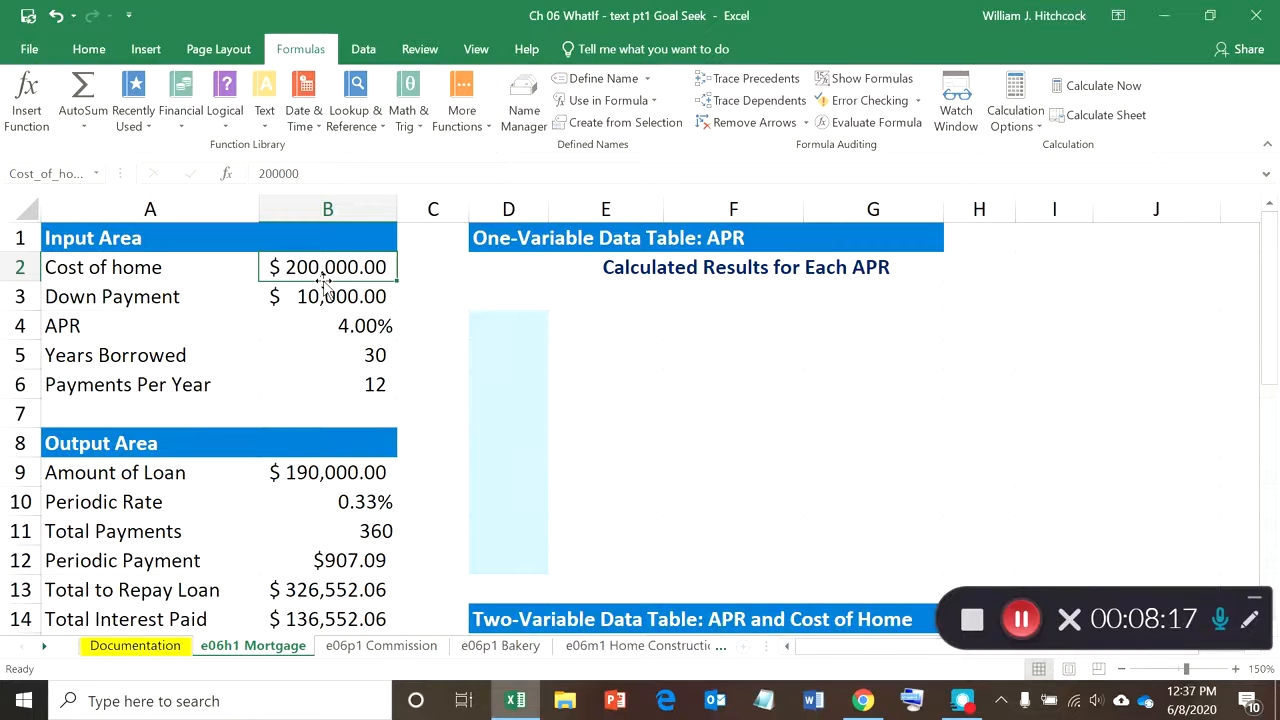
pyautogui.write('250000')
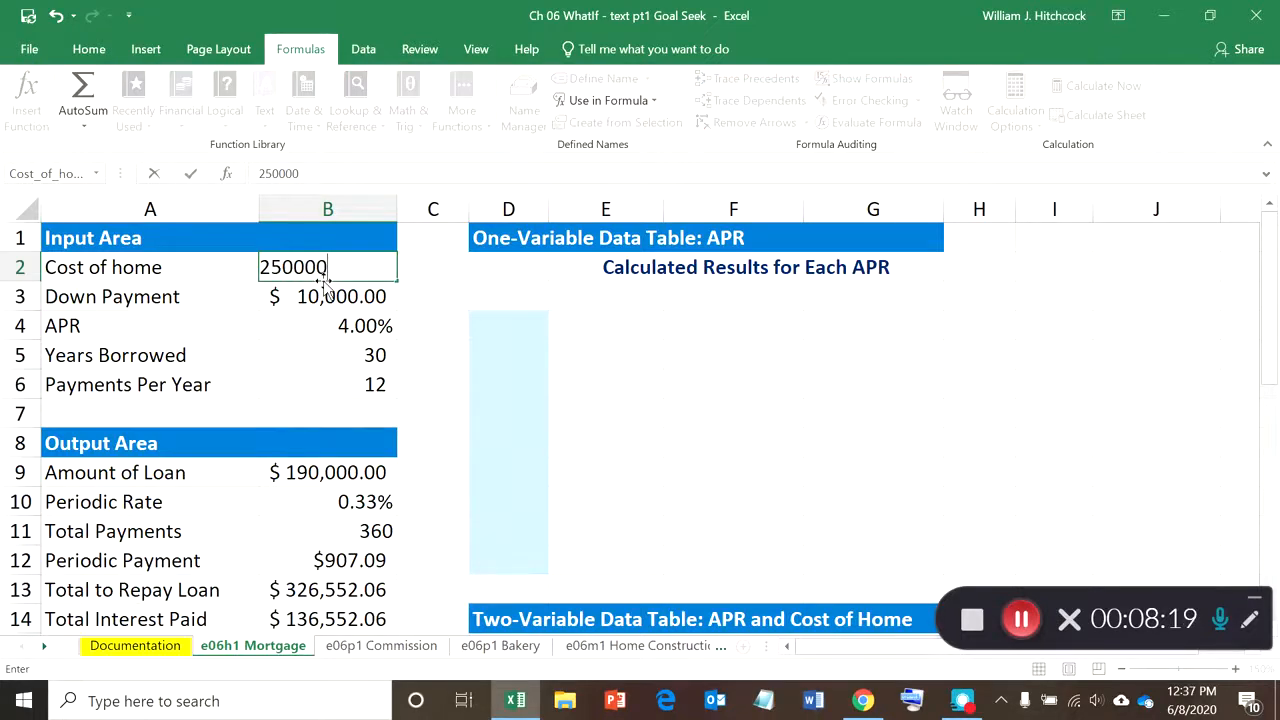
pyautogui.press('Return')
pyautogui.press('Return')
pyautogui.press('Return')
pyautogui.press('Return')
pyautogui.press('Return')
pyautogui.press('Return')
pyautogui.press('Return')
pyautogui.press('Return')
pyautogui.press('Return')
pyautogui.press('Return')
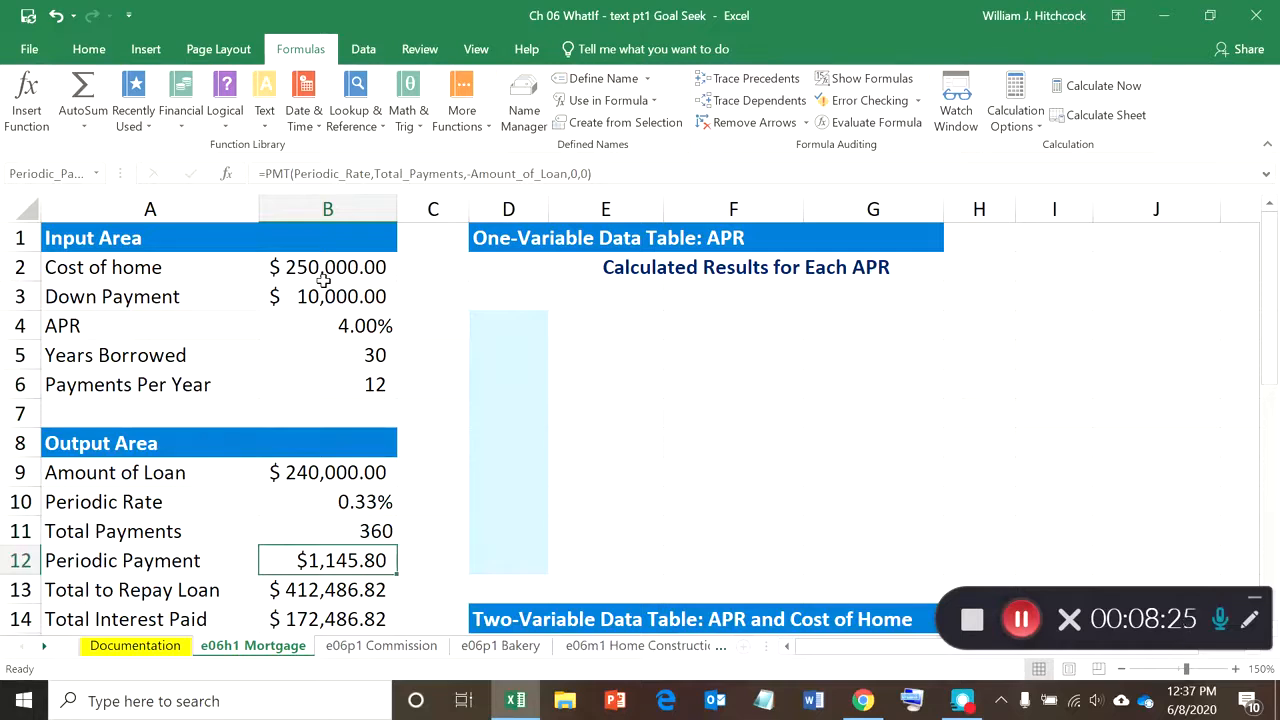
# Try a Cost of home of 225000 in B2, and check its effect on the Periodic Payment in B12
pyautogui.press('Up')
pyautogui.press('Up')
pyautogui.press('Up')
pyautogui.press('Up')
pyautogui.press('Up')
pyautogui.press('Up')
pyautogui.press('Up')
pyautogui.press('Up')
pyautogui.press('Up')
pyautogui.press('Up')
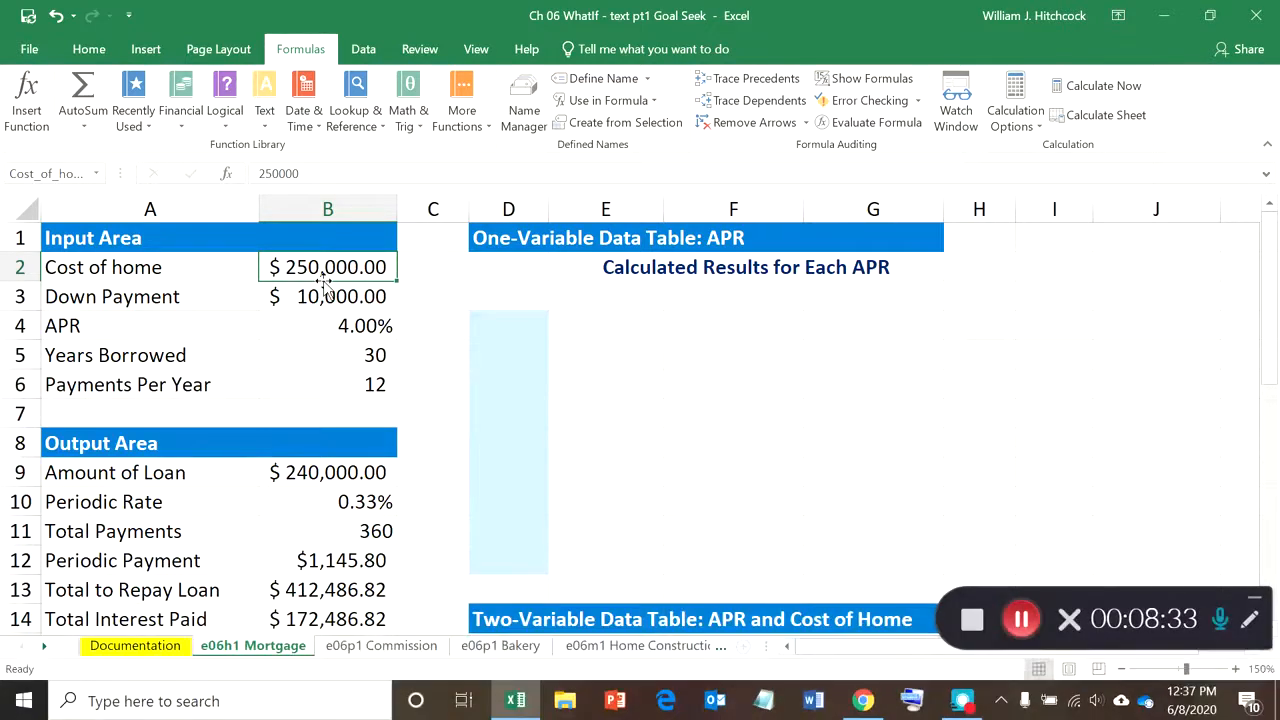
pyautogui.write('225000')
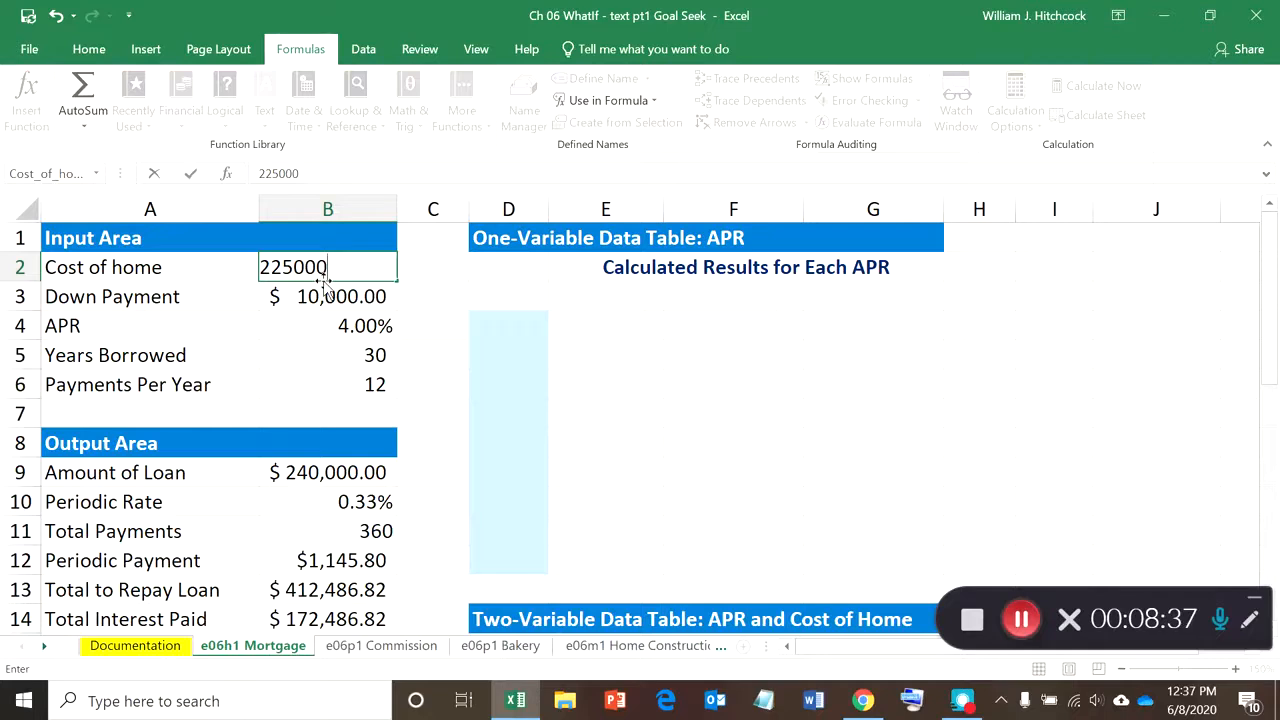
pyautogui.press('Return')
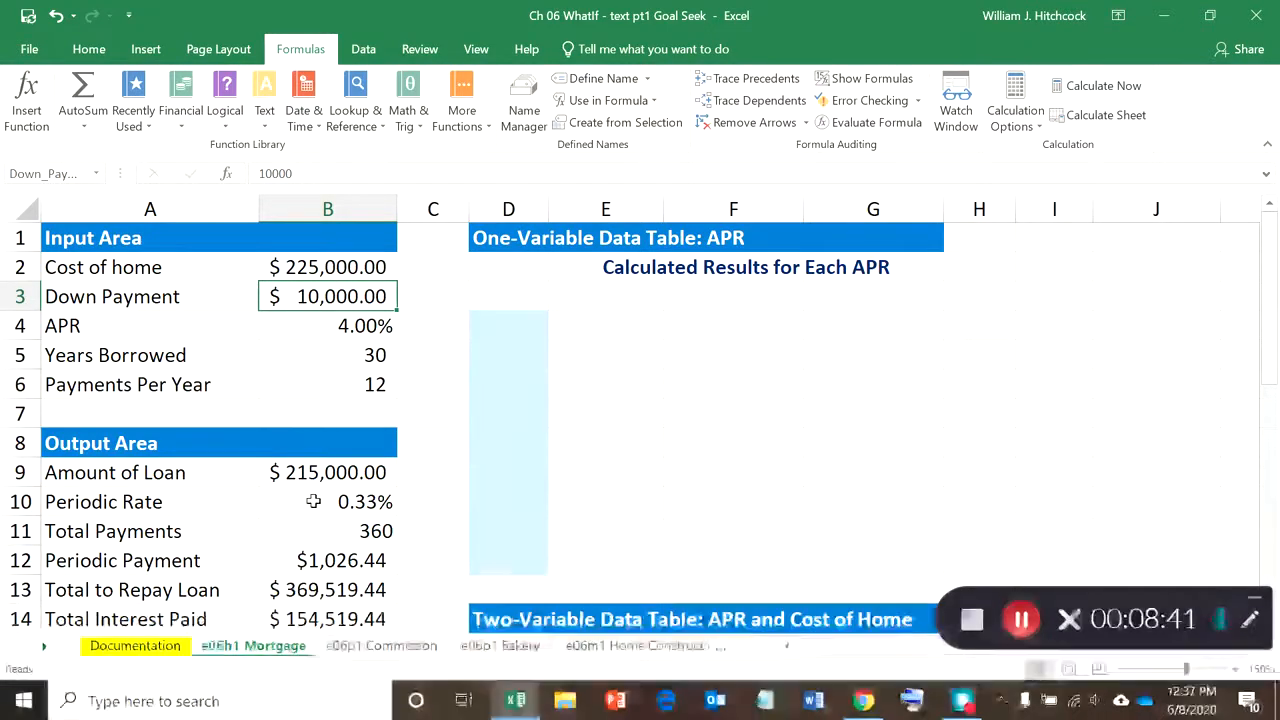
pyautogui.click(322, 563)
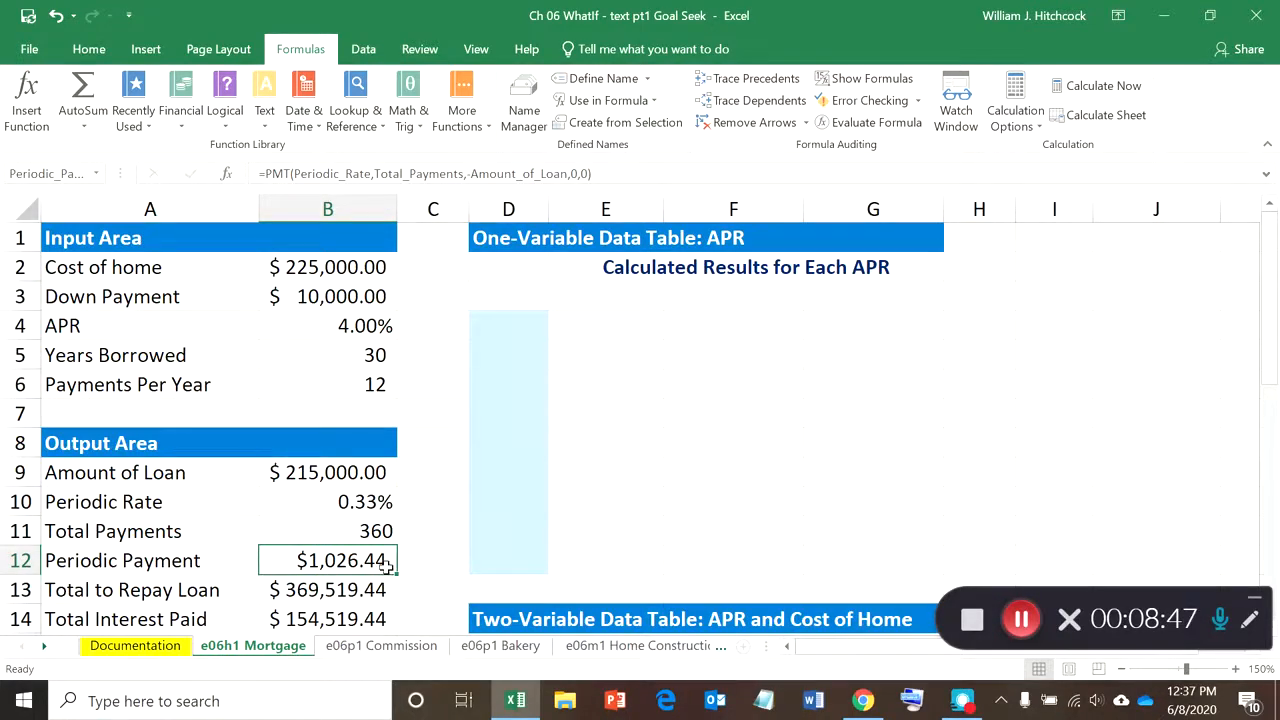
# Run Goal Seek to set the Periodic Payment in B12 to 1000 by changing the Cost of home in B2, and keep the solution
pyautogui.click(330, 276)
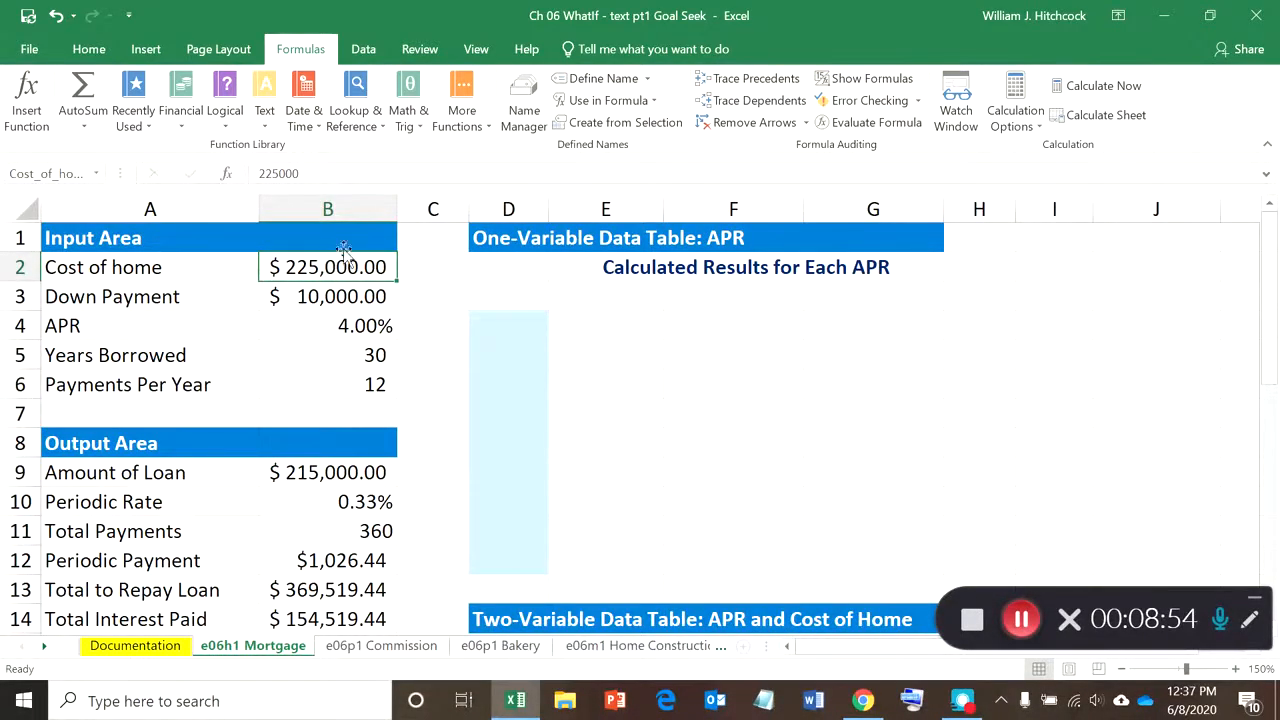
pyautogui.click(364, 50)
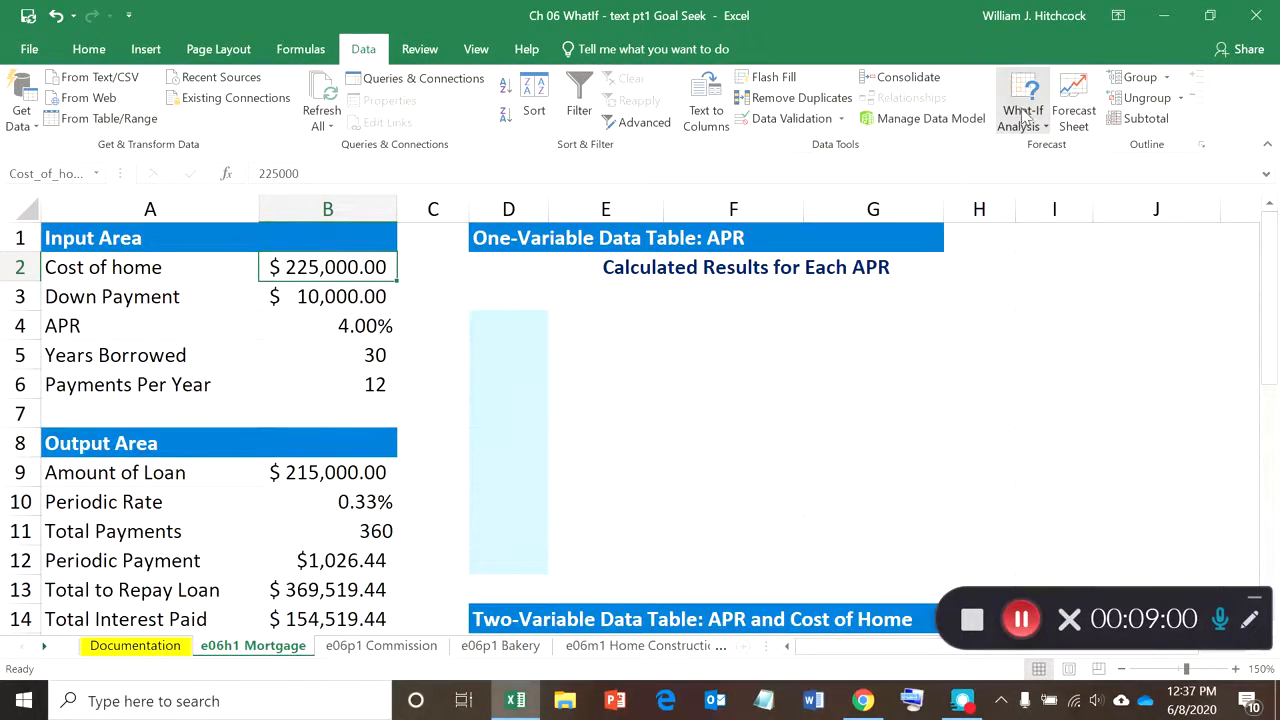
pyautogui.click(1045, 128)
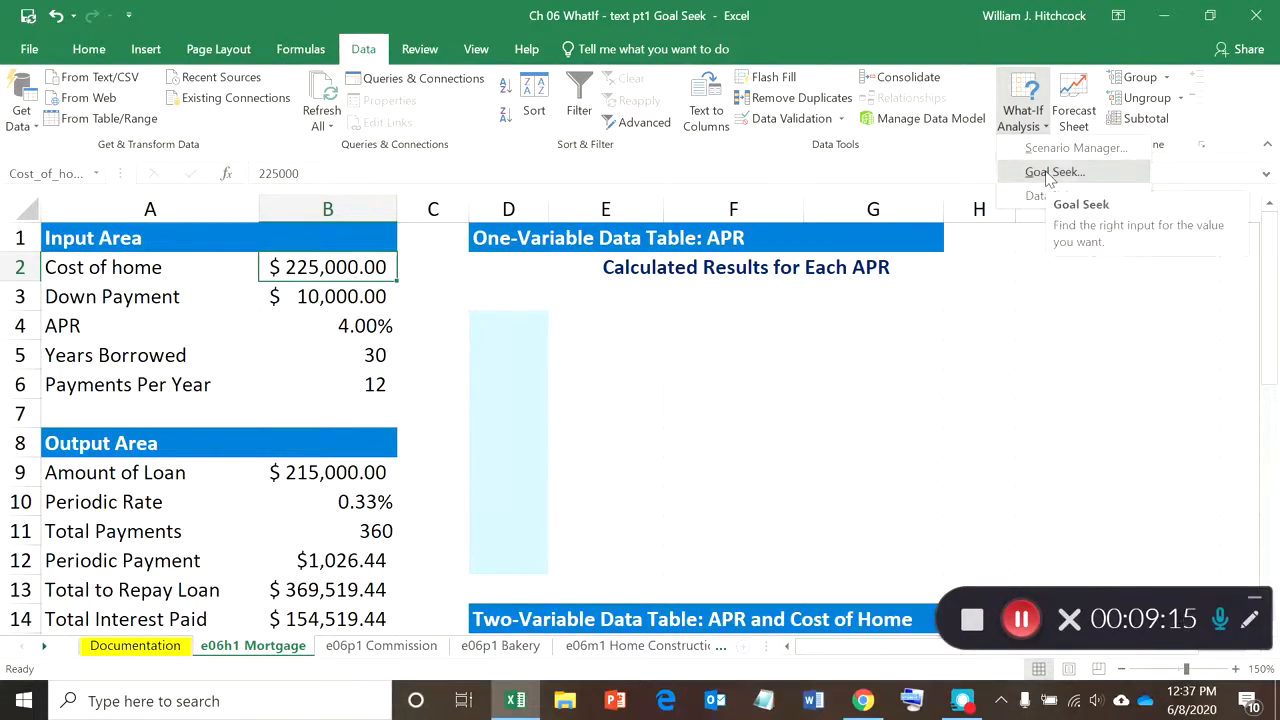
pyautogui.click(1052, 172)
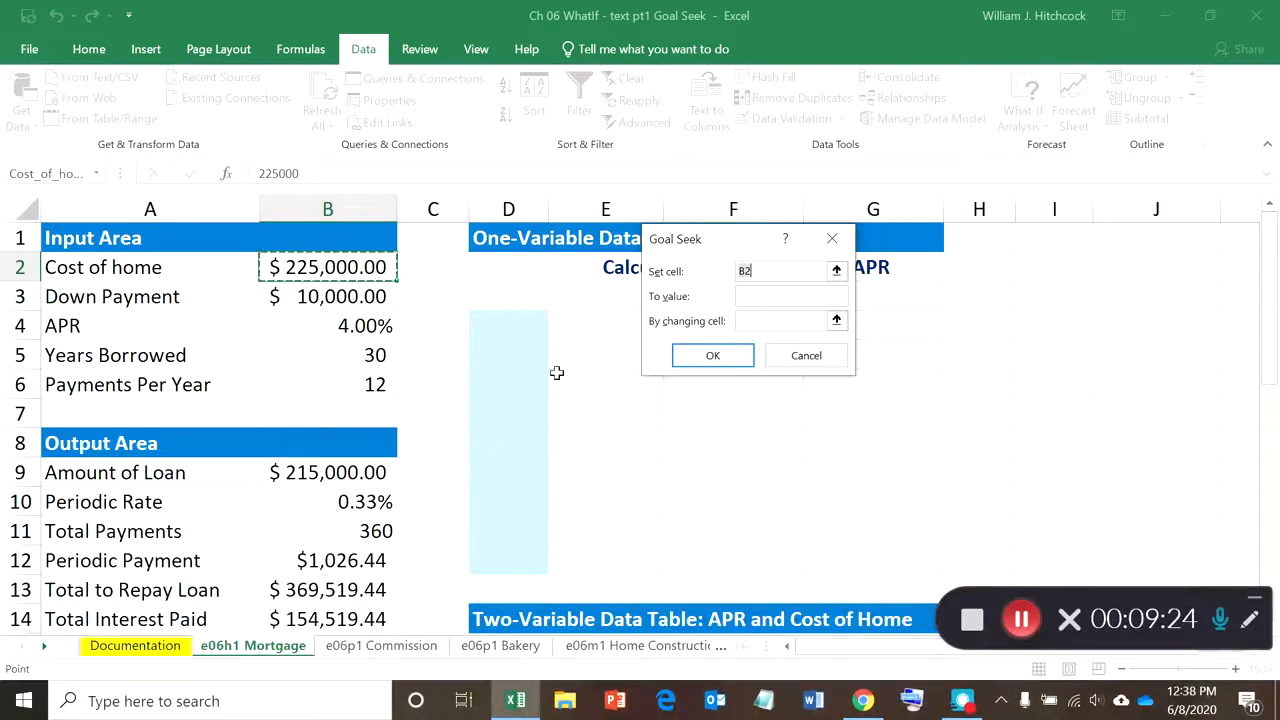
pyautogui.click(320, 563)
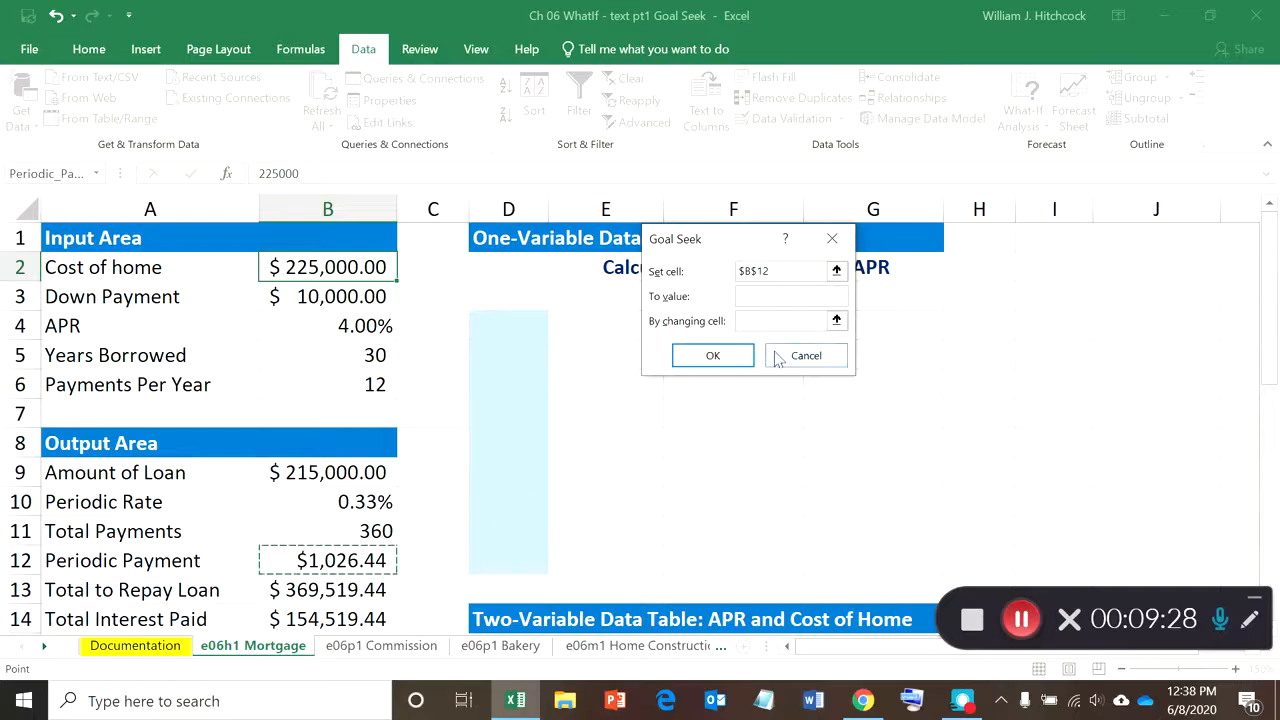
pyautogui.click(754, 297)
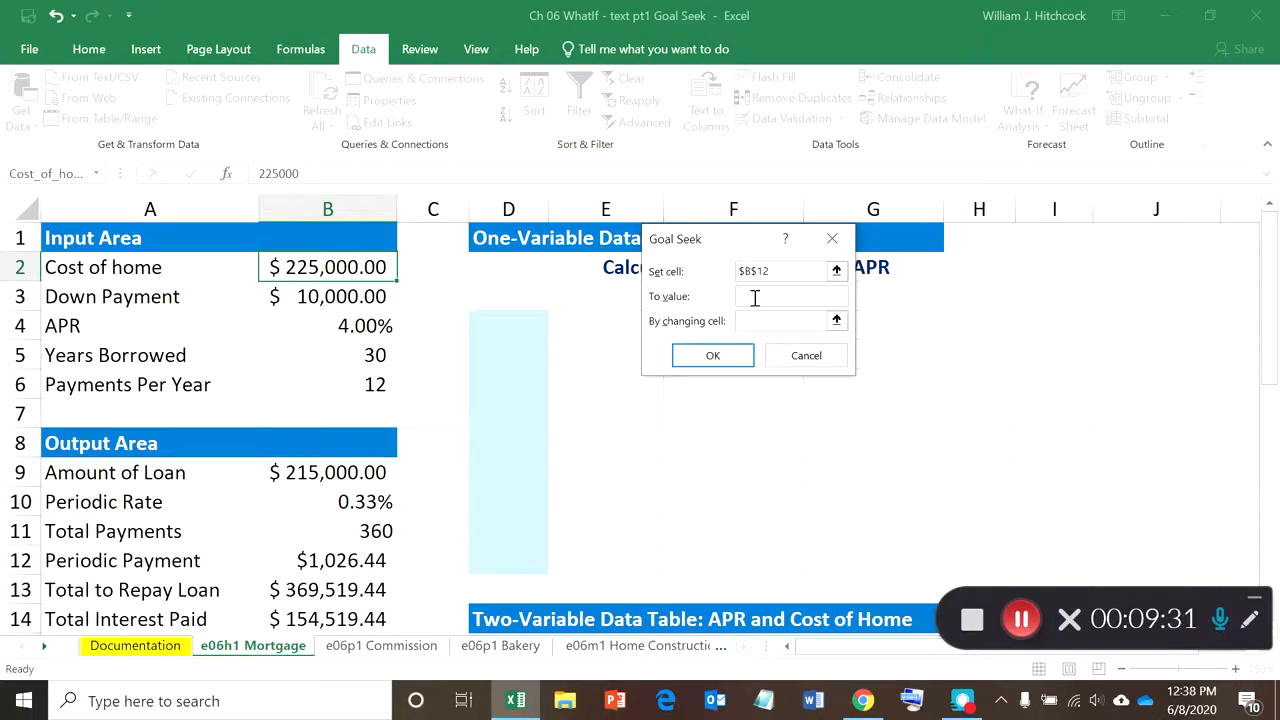
pyautogui.write('1000')
pyautogui.click(754, 320)
pyautogui.click(278, 265)
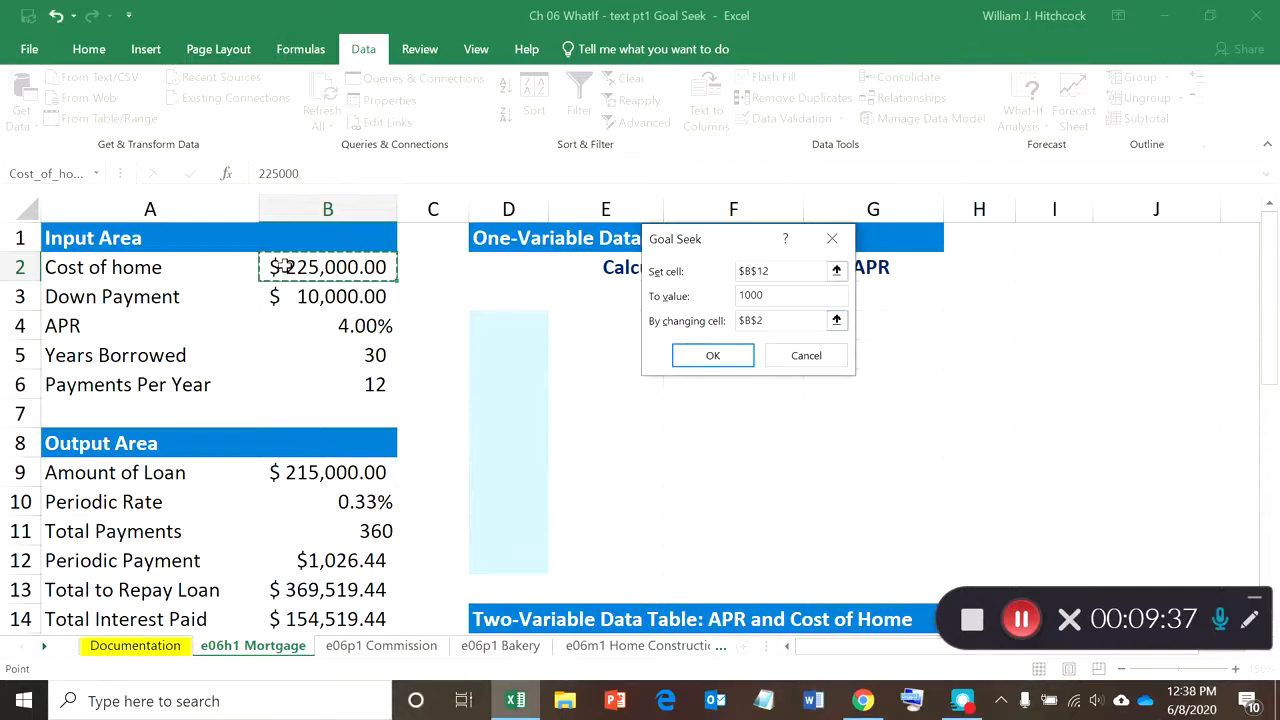
pyautogui.click(704, 362)
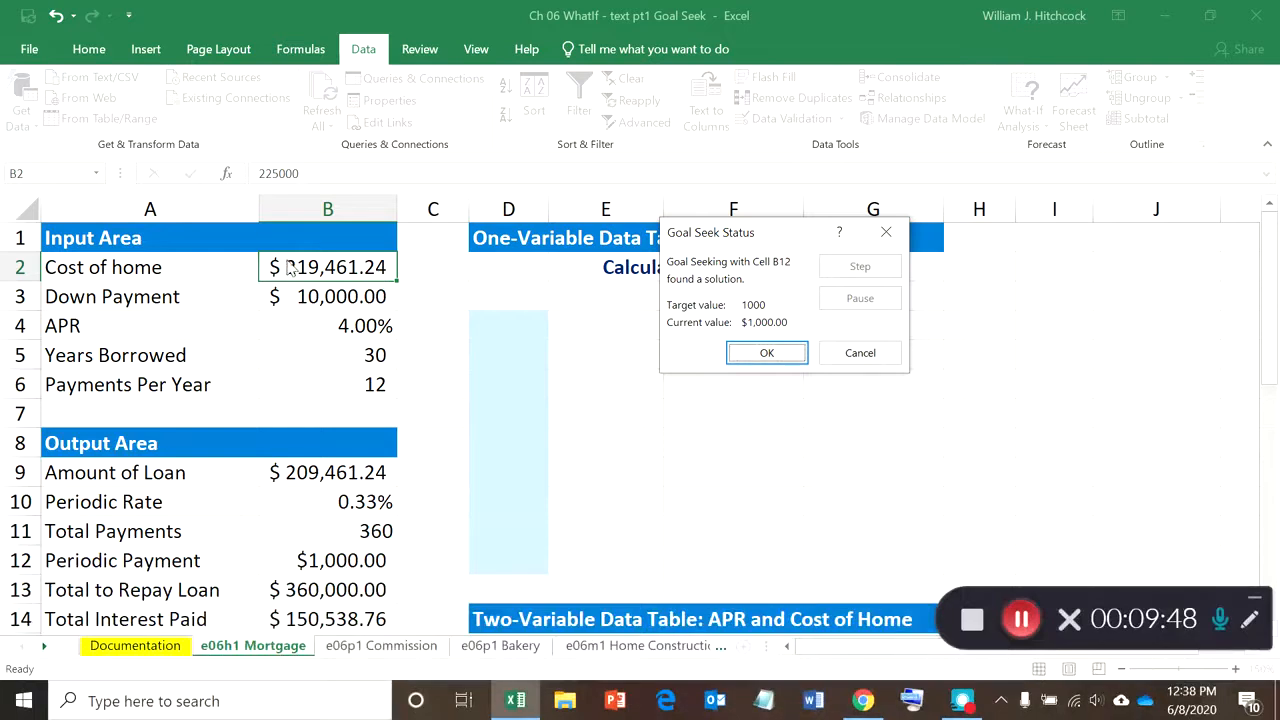
pyautogui.click(767, 353)
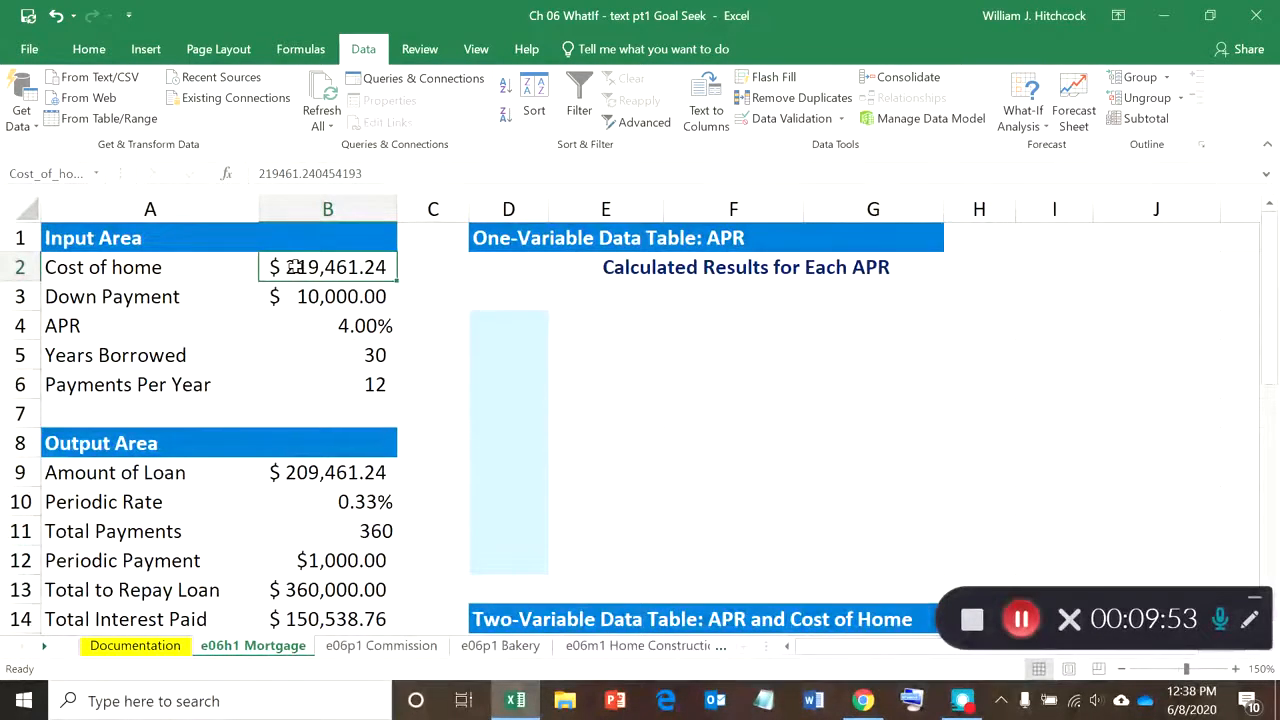
pyautogui.click(292, 554)
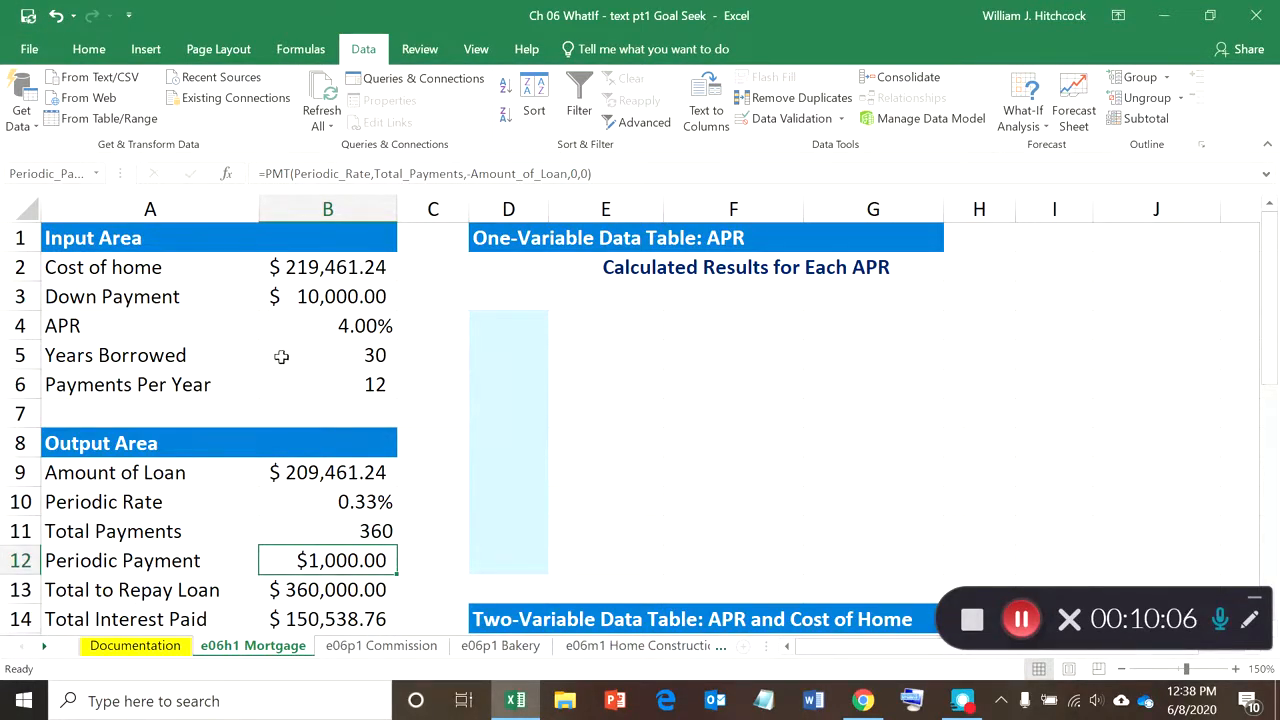
# Set the Down Payment in B3 to 25000, and check its effect on the Periodic Payment in B12
pyautogui.click(292, 297)
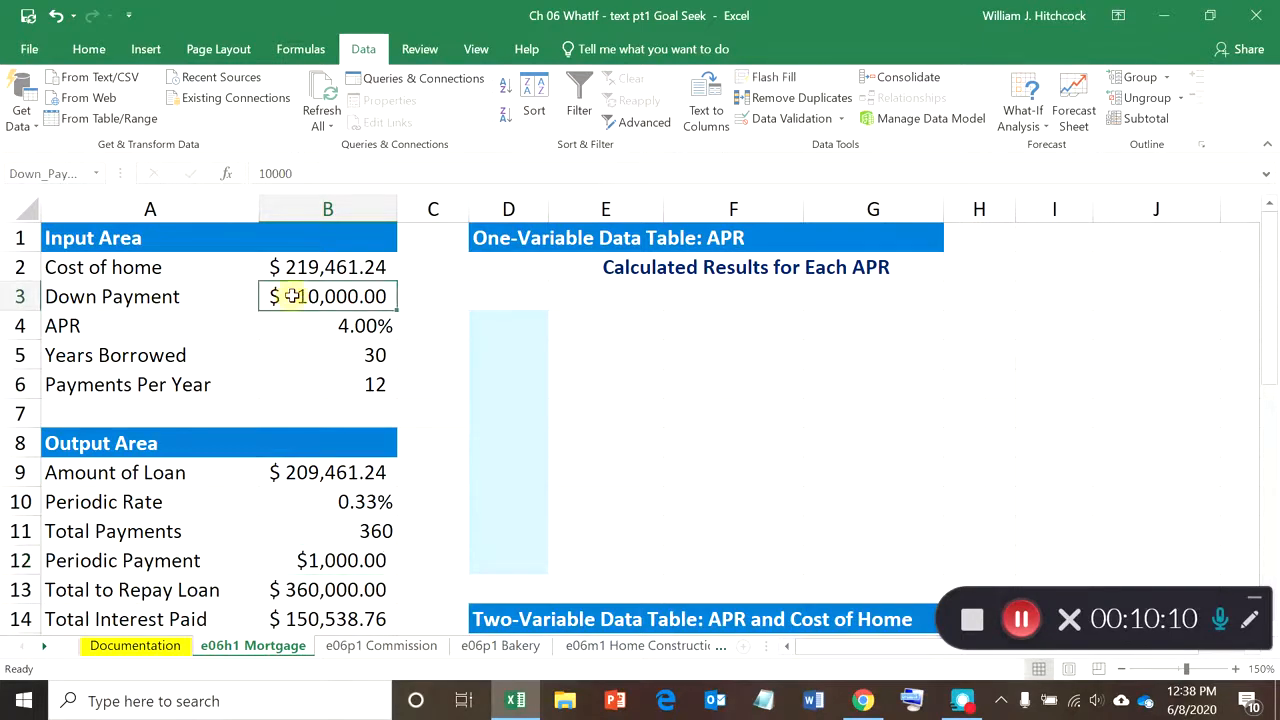
pyautogui.write('000')
pyautogui.press('Return')
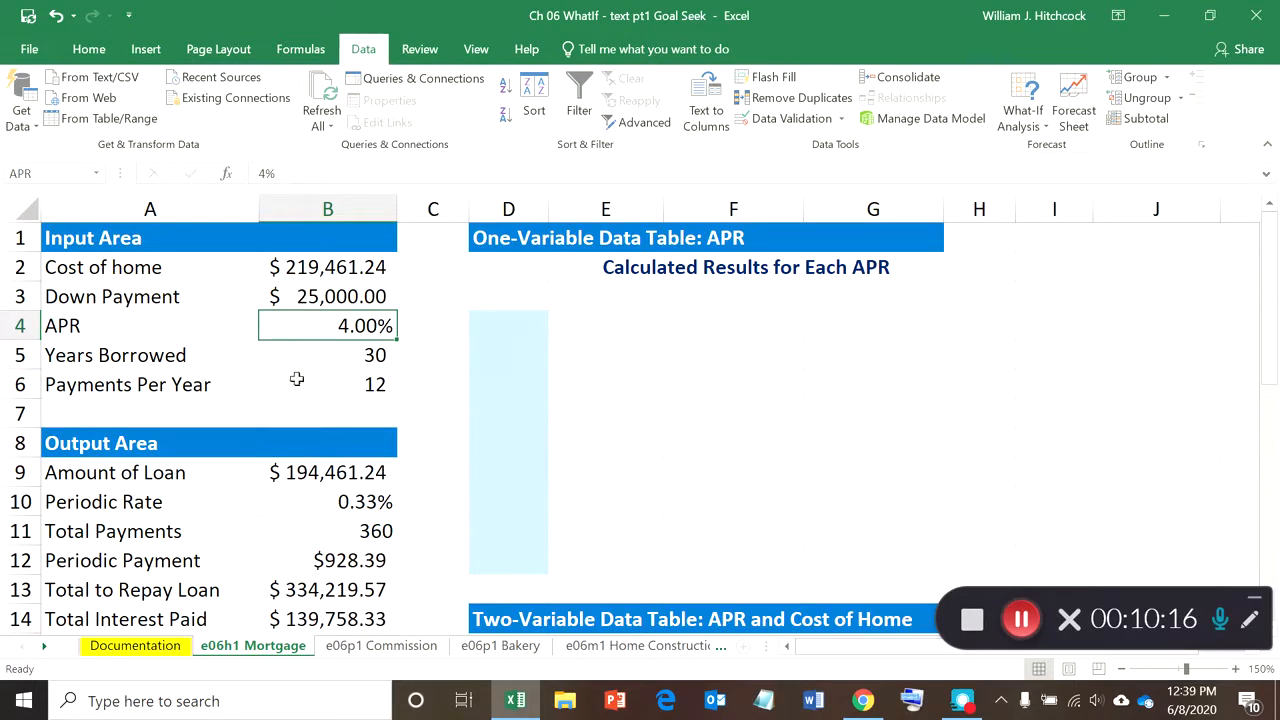
pyautogui.click(303, 558)
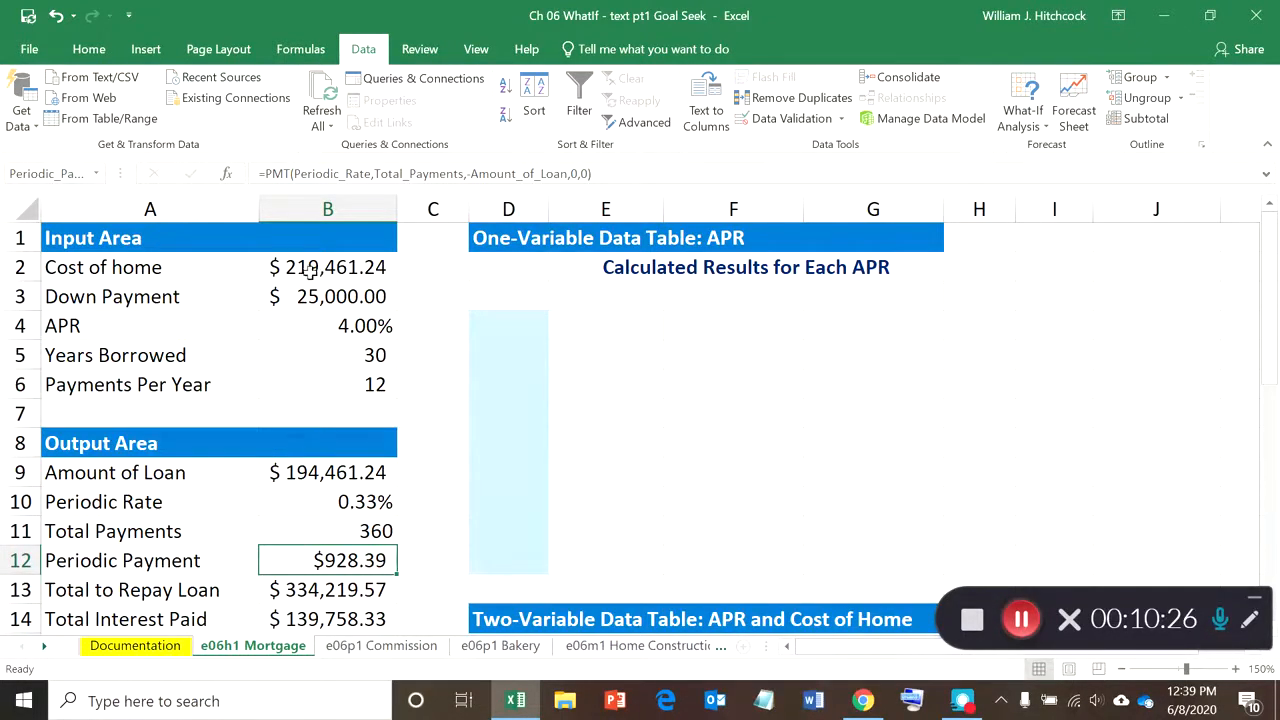
# Try a Cost of home of 300000 in B2, and check its effect on the Periodic Payment in B12
pyautogui.click(311, 263)
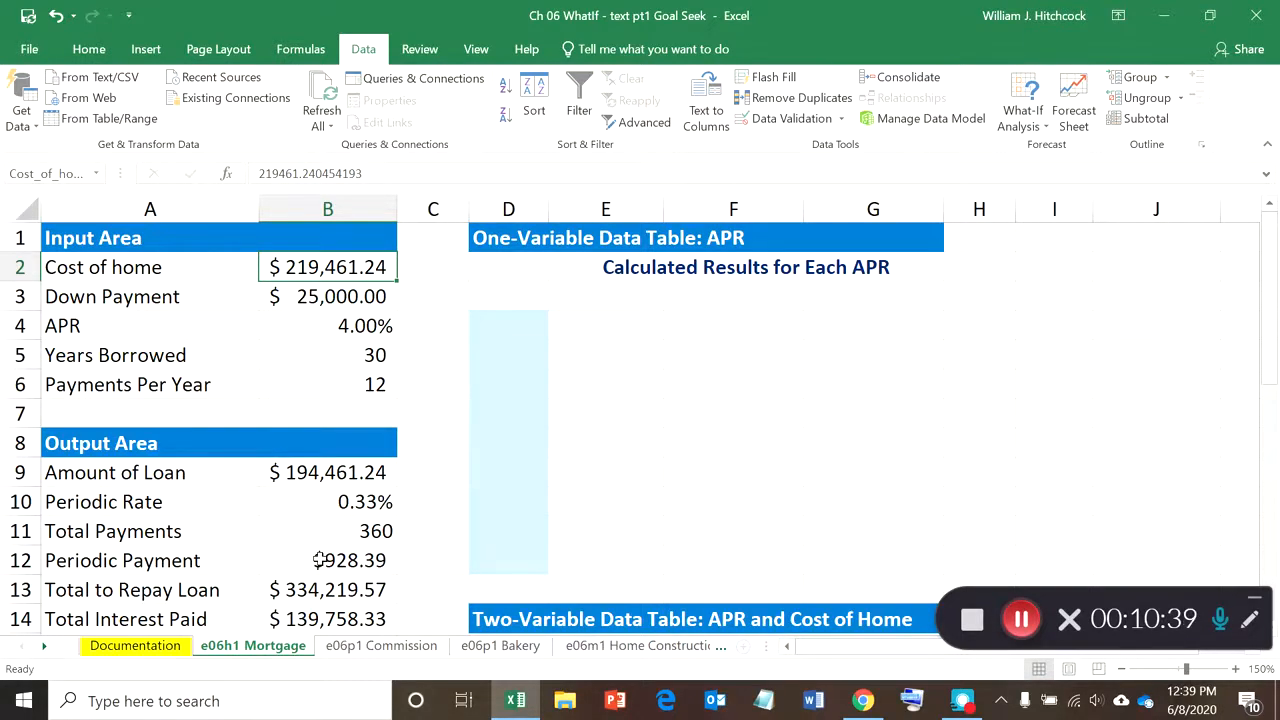
pyautogui.write('3000')
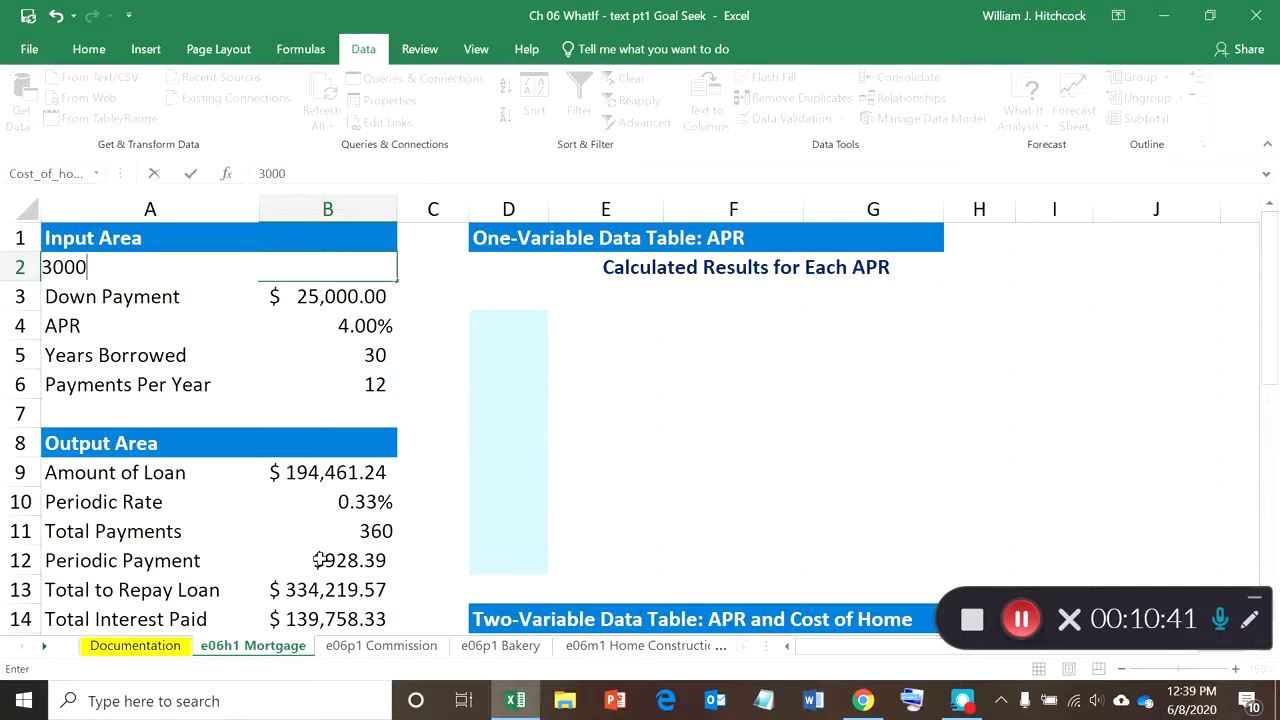
pyautogui.write('00')
pyautogui.click(237, 561)
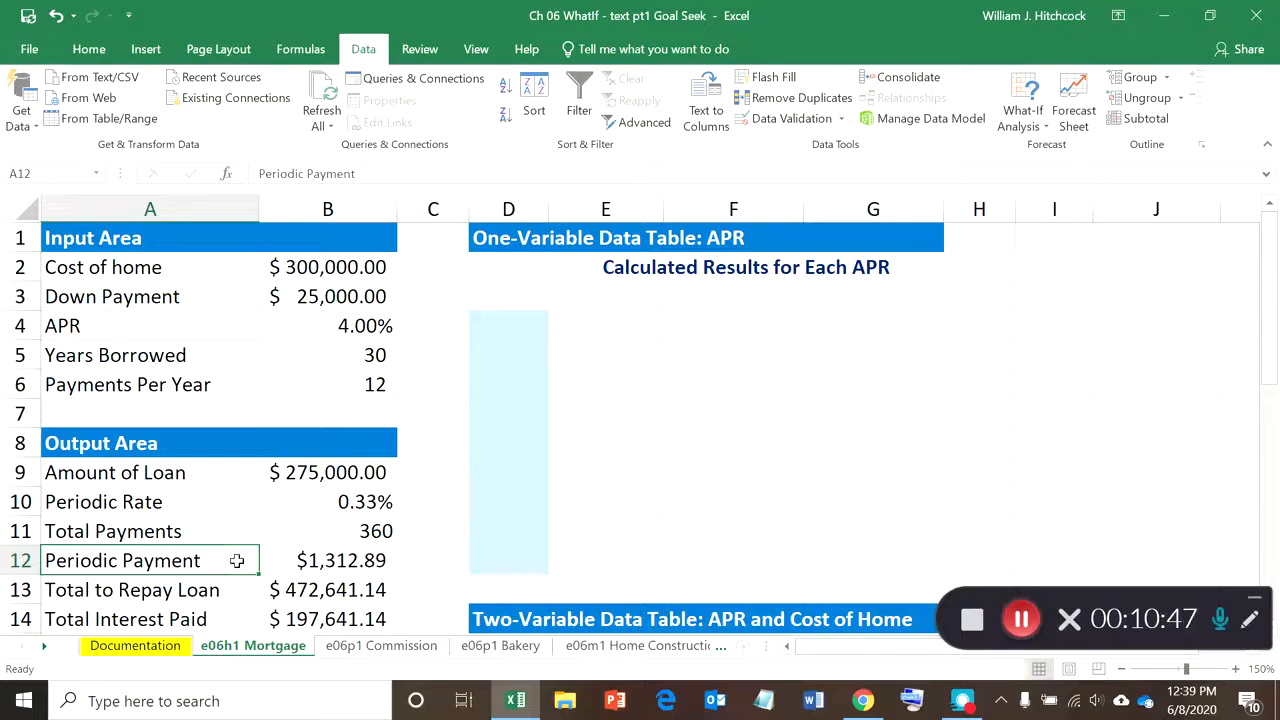
pyautogui.click(305, 561)
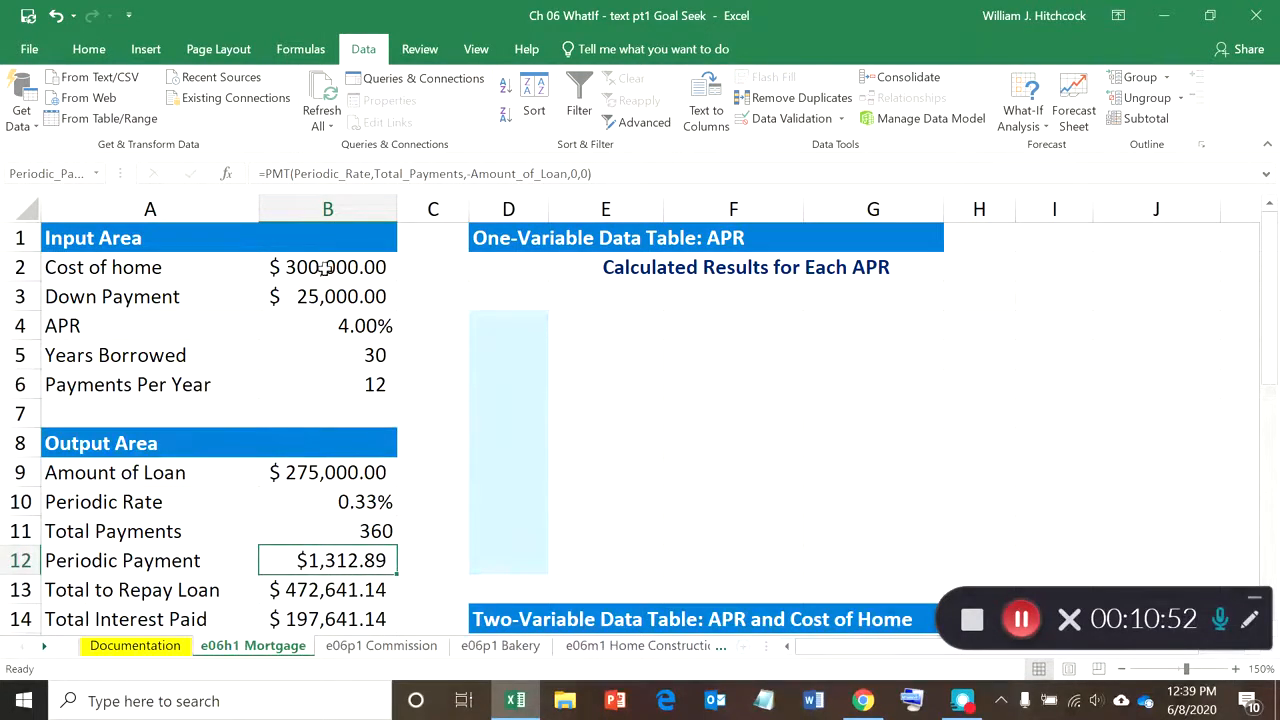
pyautogui.click(324, 262)
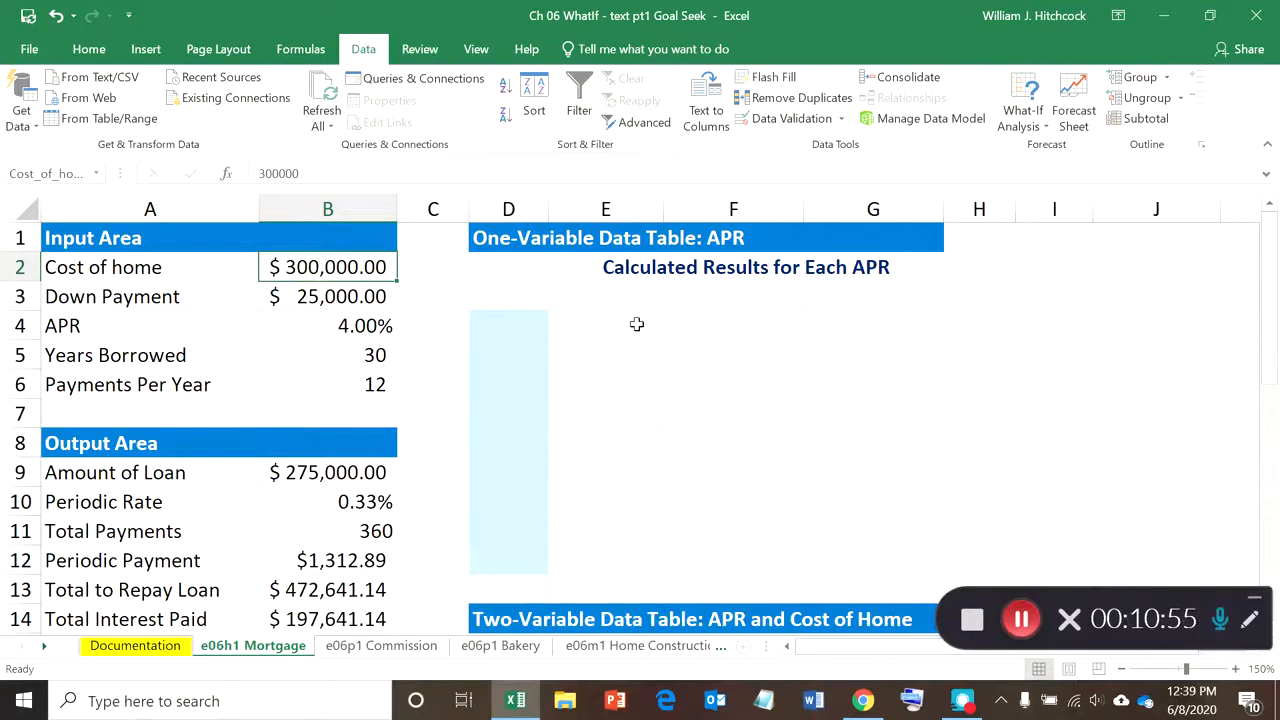
pyautogui.write('25')
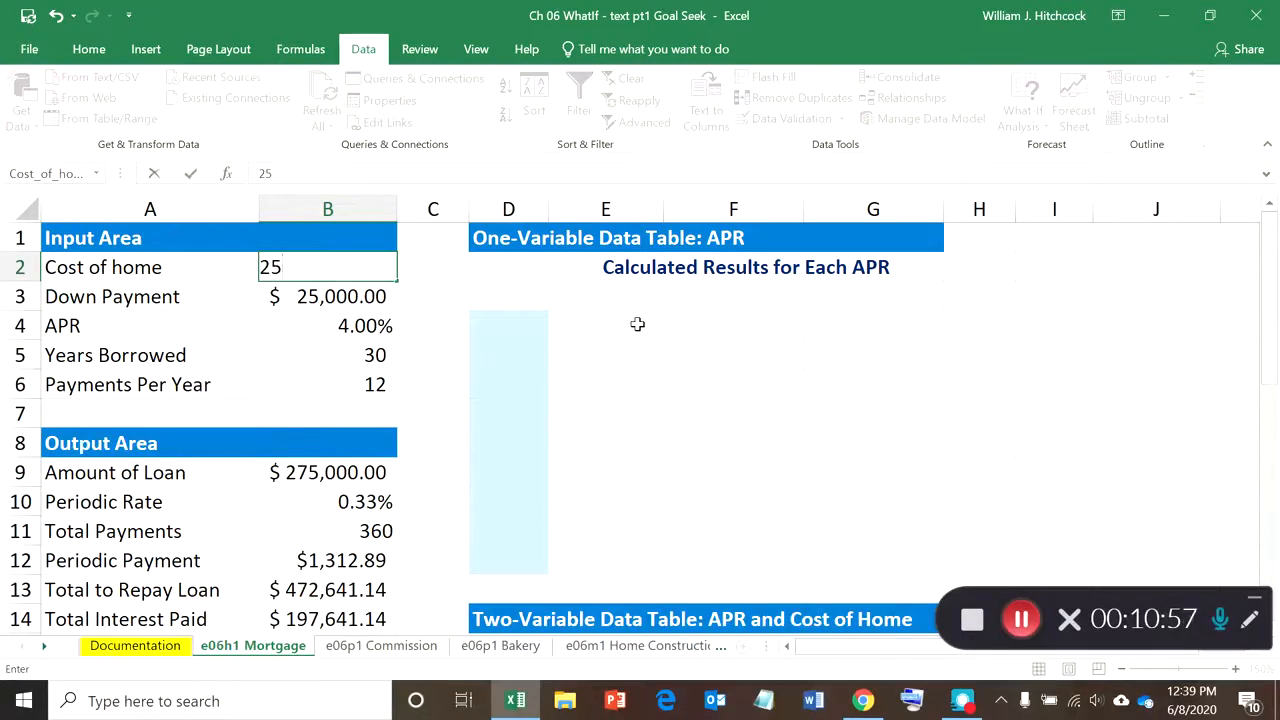
pyautogui.write('000')
pyautogui.press('Return')
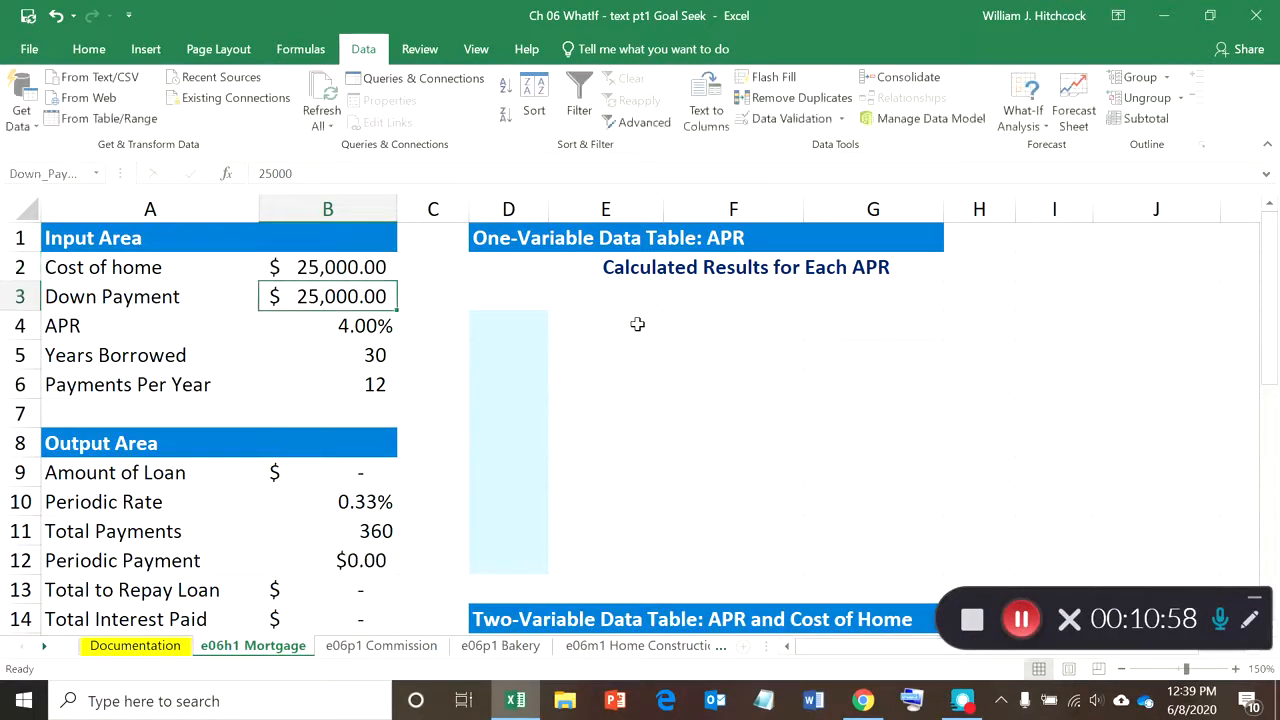
# Try a Cost of home of 250000 in B2 with the current down payment, and check the Periodic Payment in B12
pyautogui.click(338, 265)
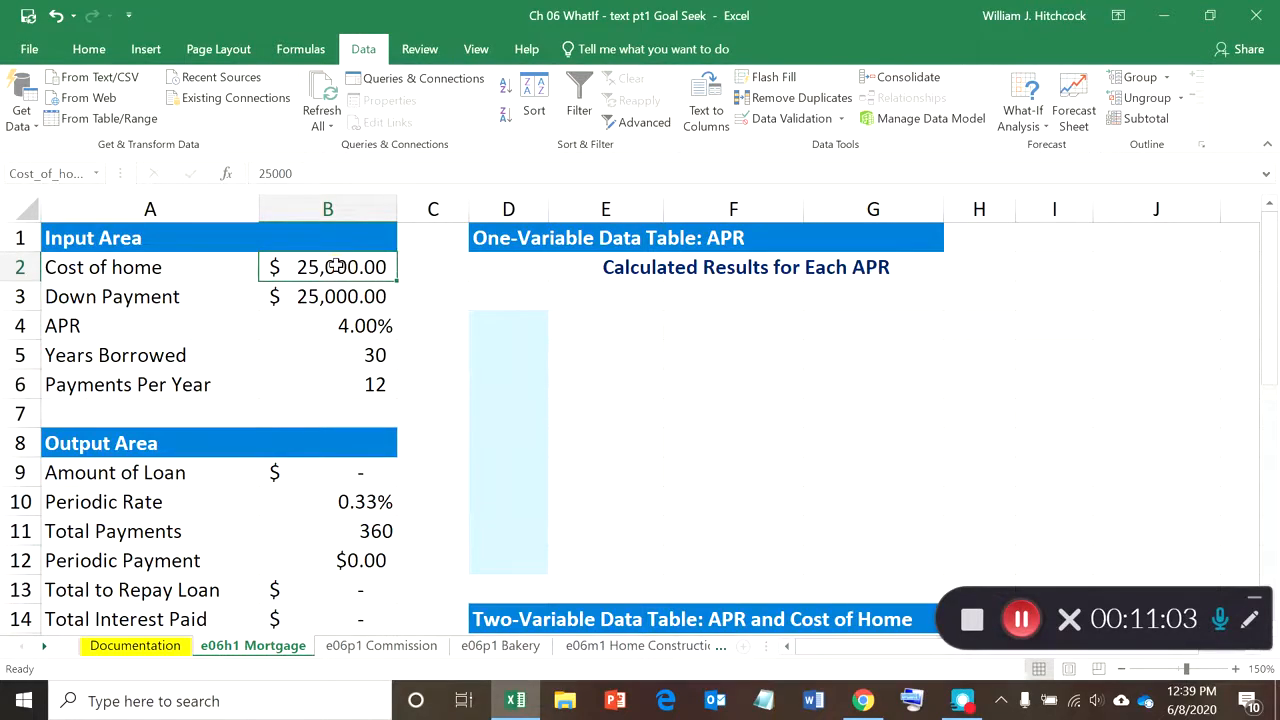
pyautogui.write('2500')
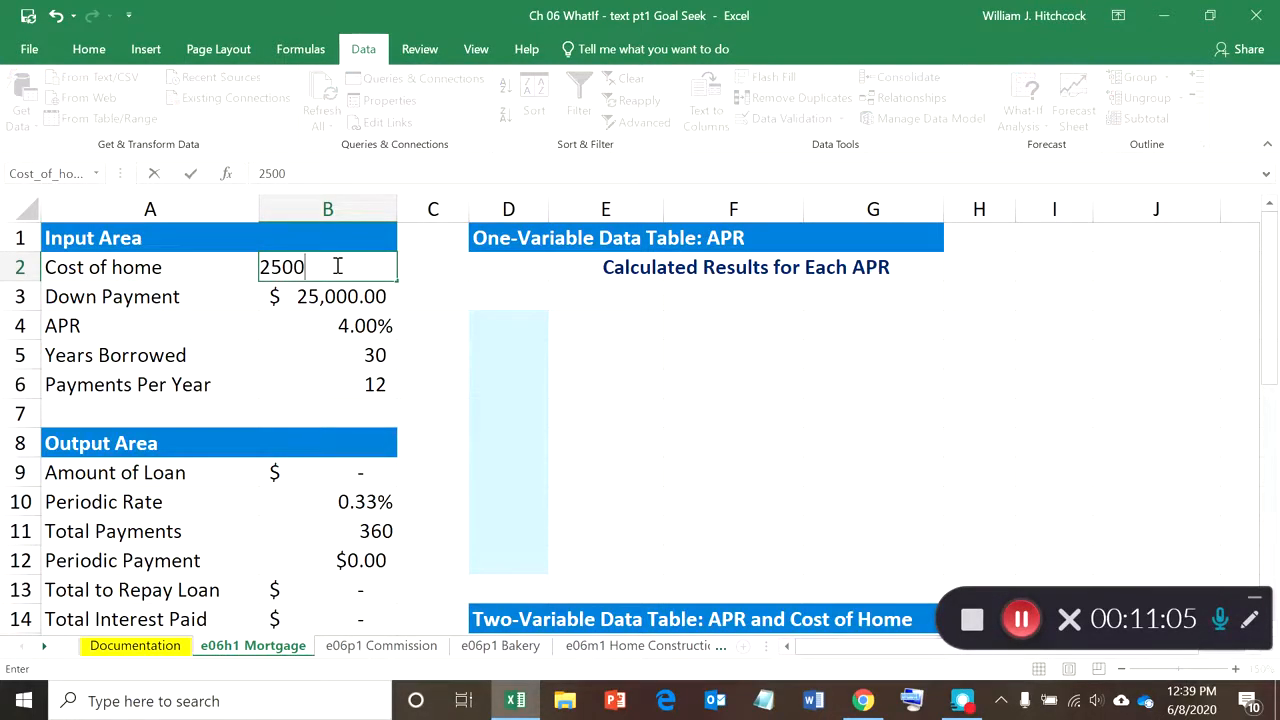
pyautogui.press('Return')
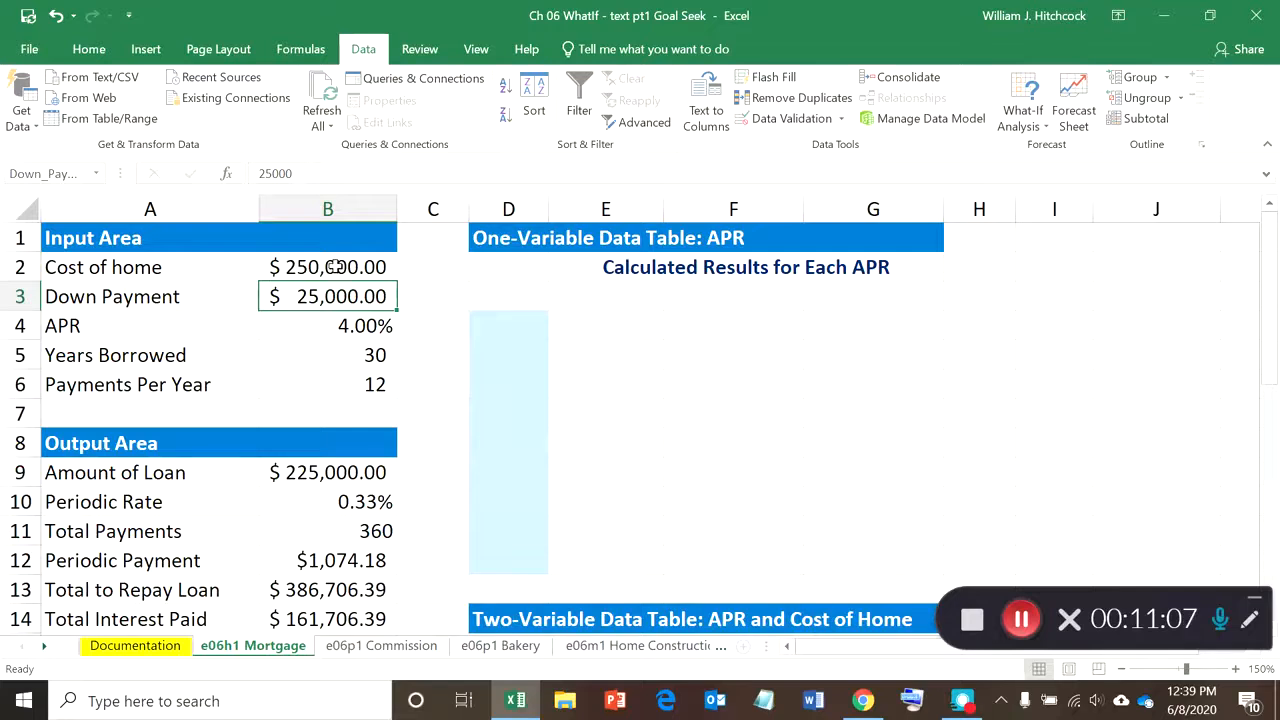
pyautogui.click(305, 562)
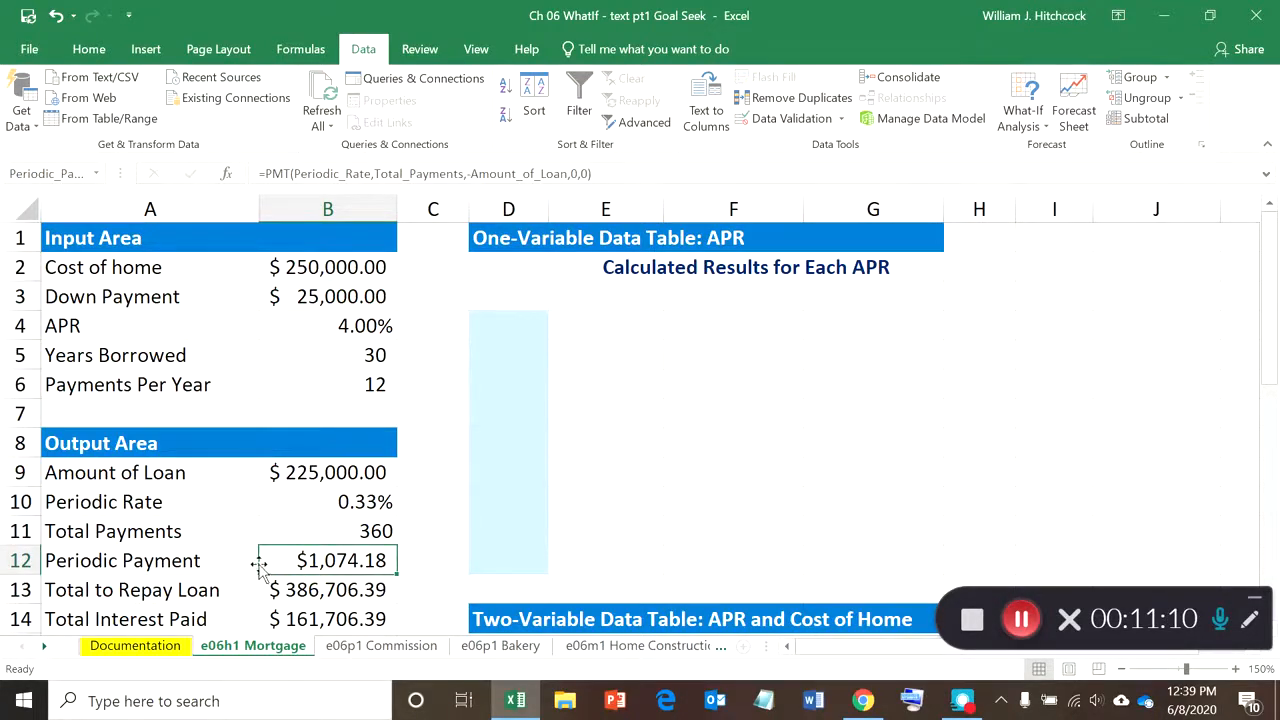
# Set the Cost of home in B2 to 275000
pyautogui.click(283, 267)
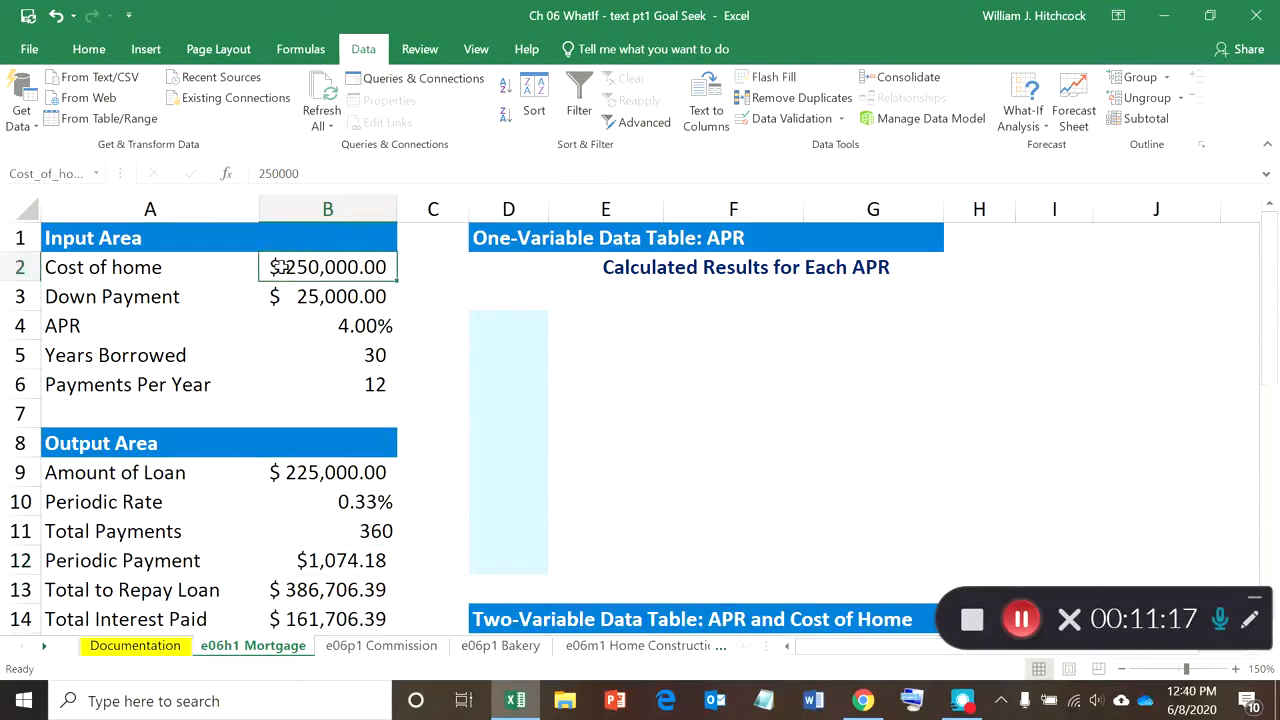
pyautogui.write('275,000')
pyautogui.press('Return')
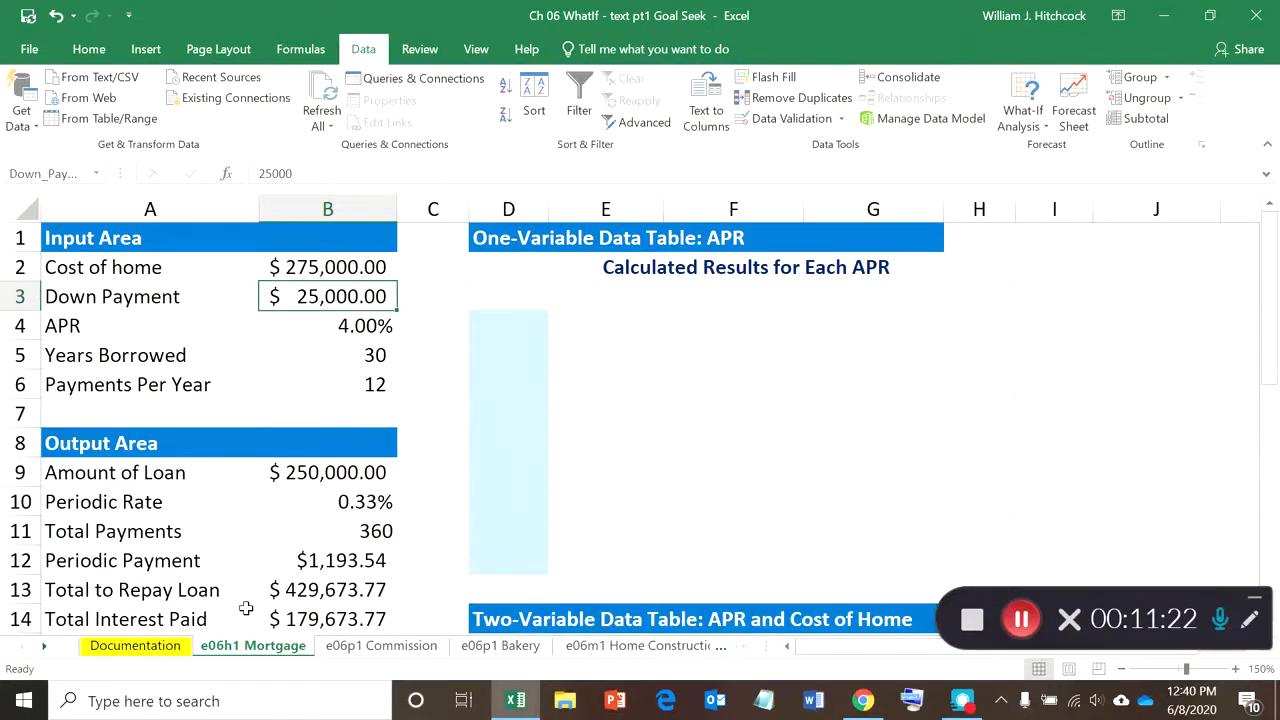
# Use Goal Seek to set the Periodic Payment in B12 to 1200 by changing the Cost of home in B2, and keep the solution
pyautogui.click(277, 563)
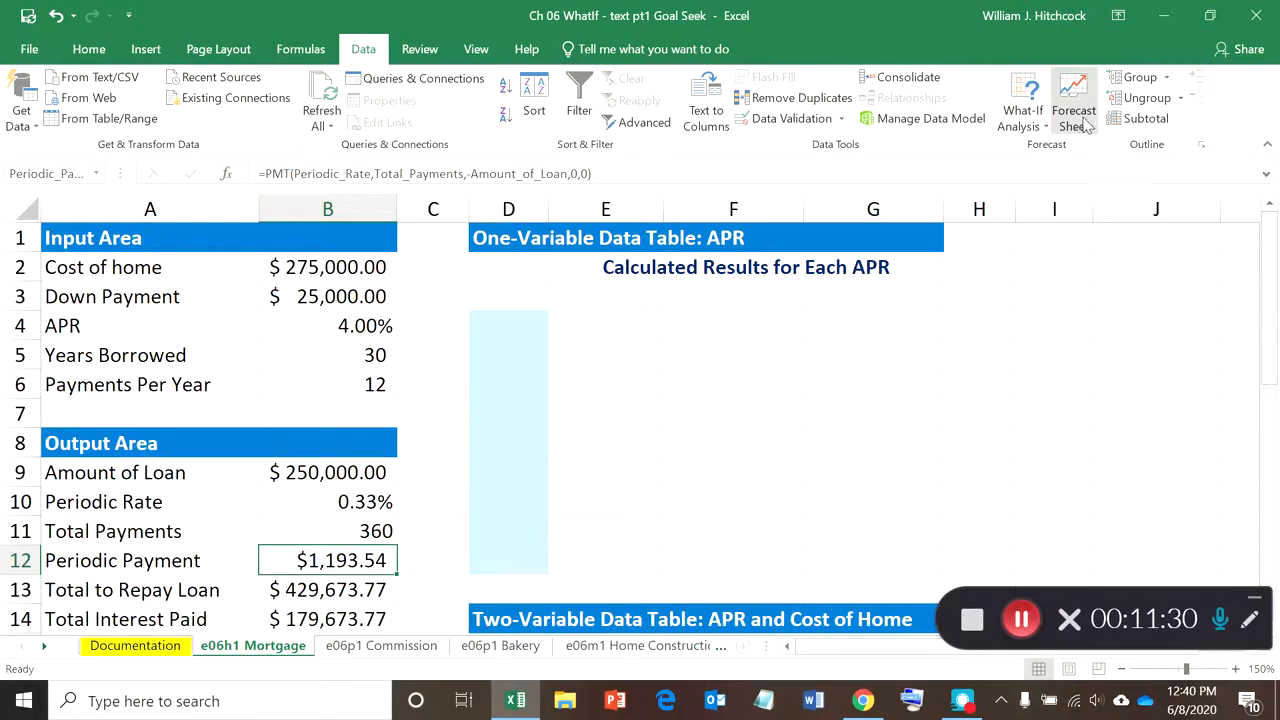
pyautogui.click(1027, 122)
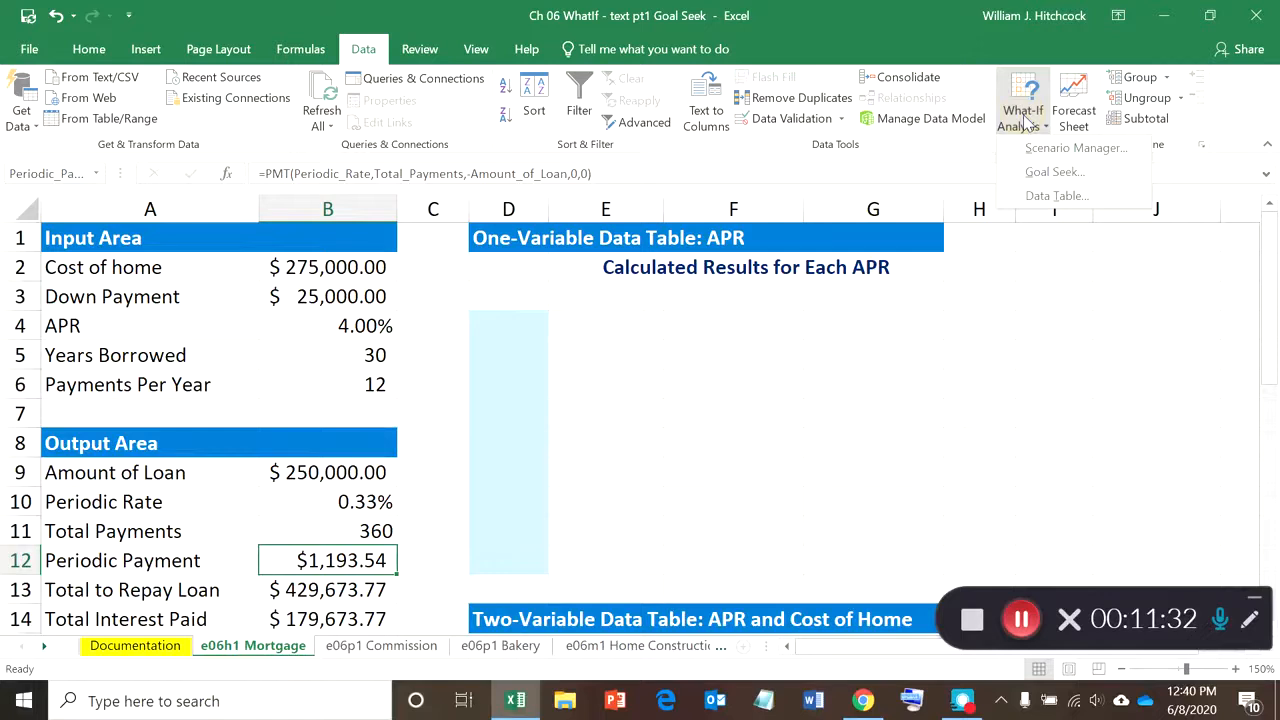
pyautogui.click(1035, 174)
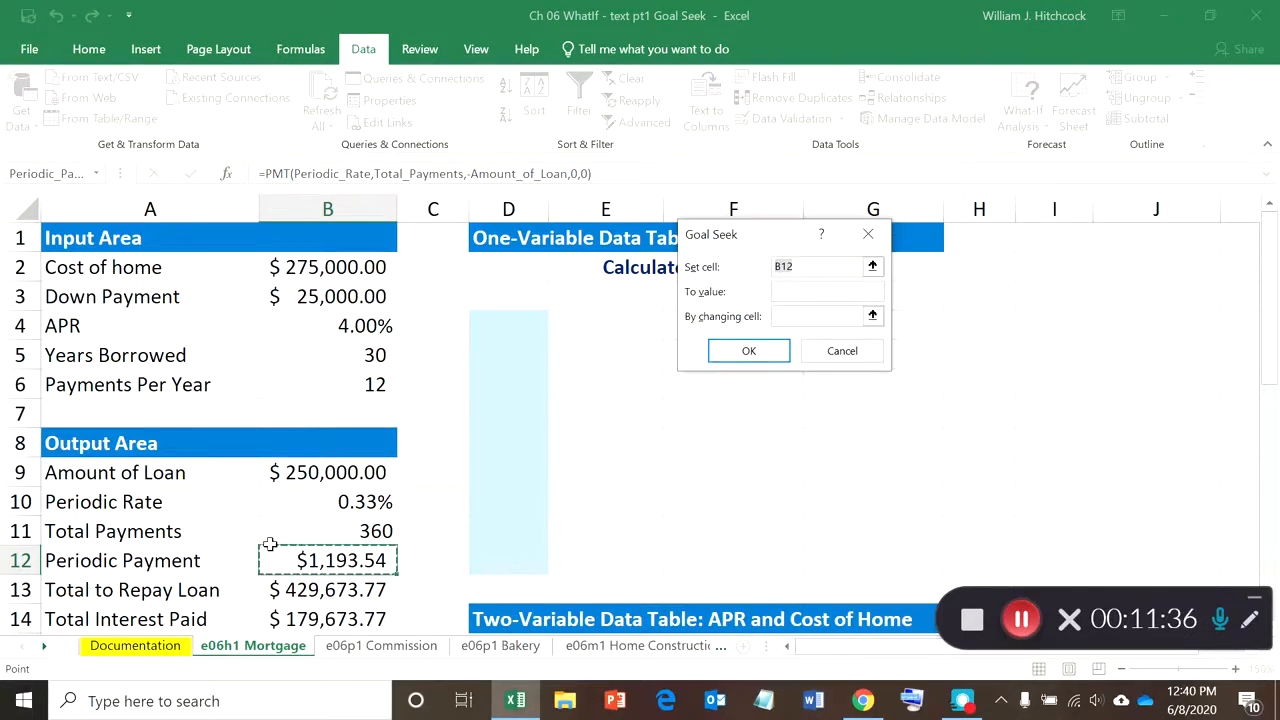
pyautogui.click(787, 292)
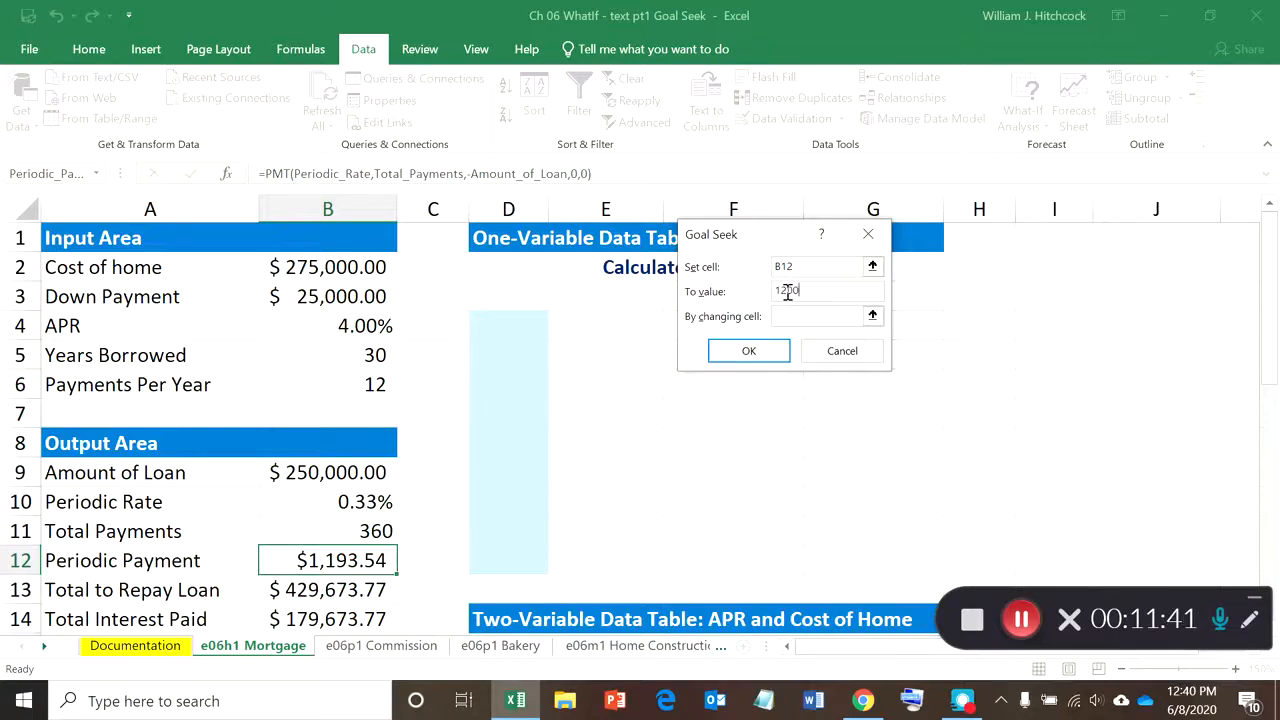
pyautogui.click(786, 316)
pyautogui.click(288, 267)
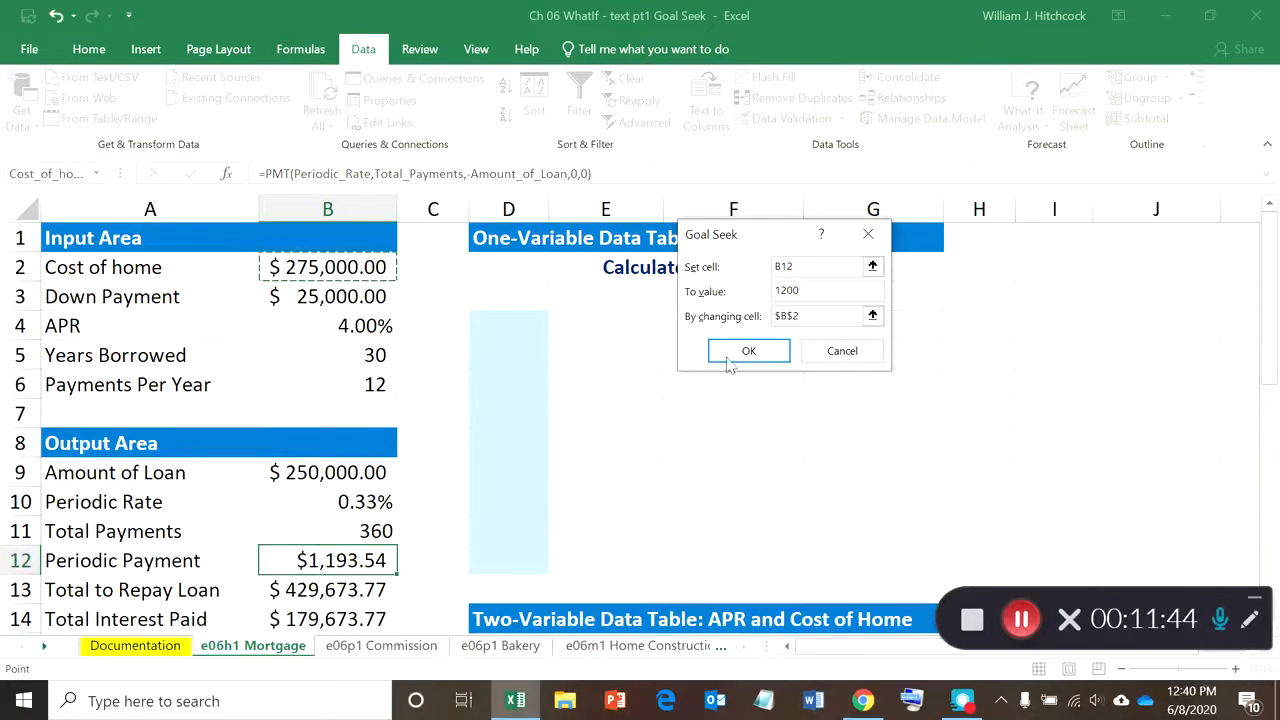
pyautogui.click(758, 352)
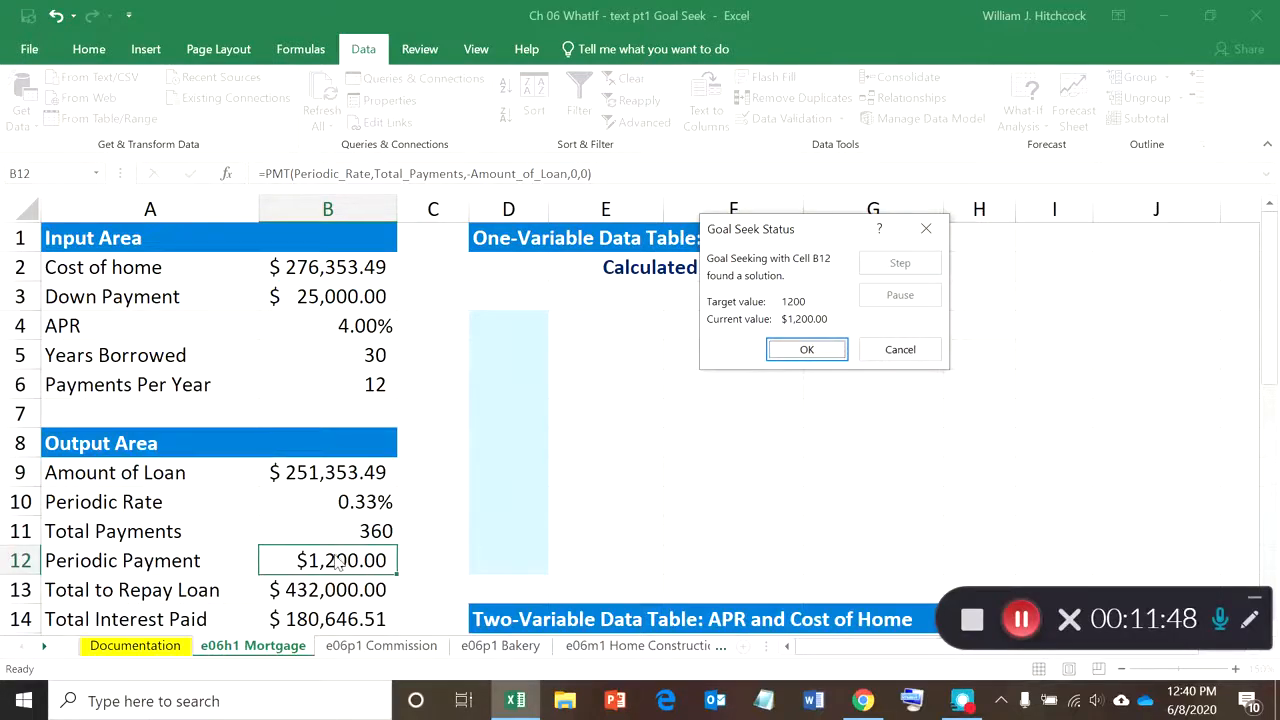
pyautogui.click(808, 349)
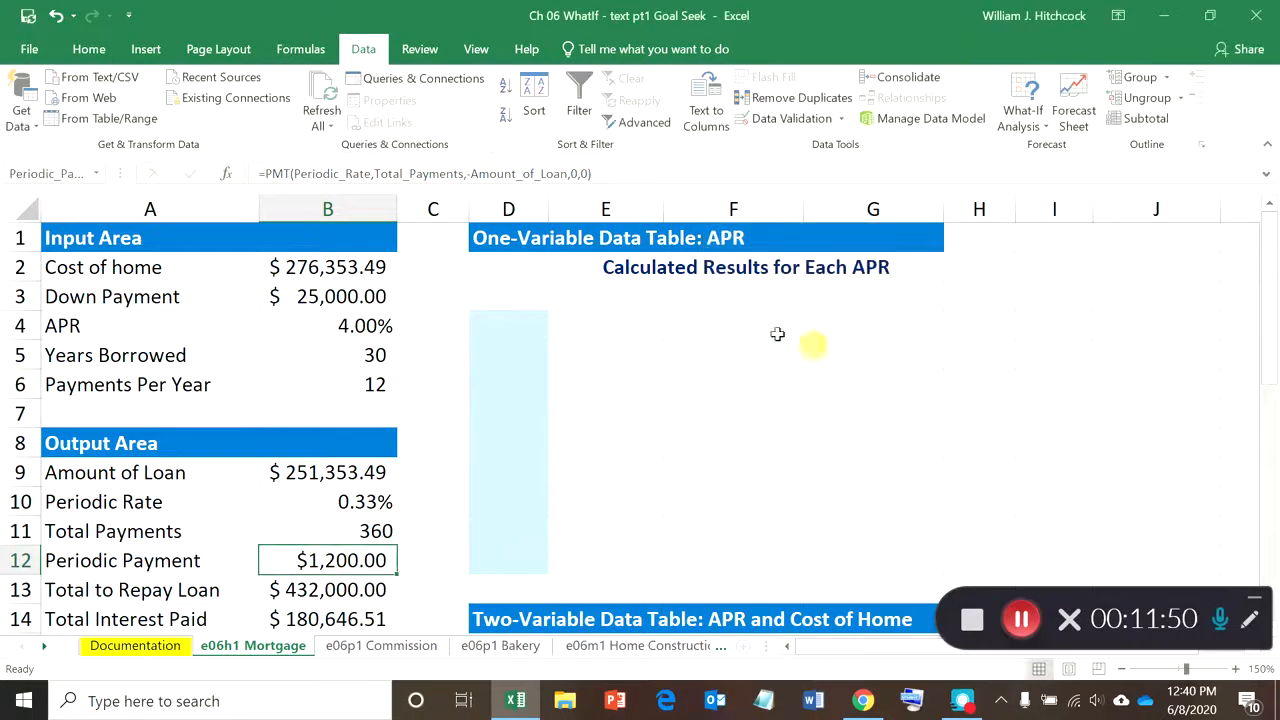
# Review the Cost of home in B2, the Down Payment in B3 and the Periodic Payment in B12 after the Goal Seek
pyautogui.click(290, 267)
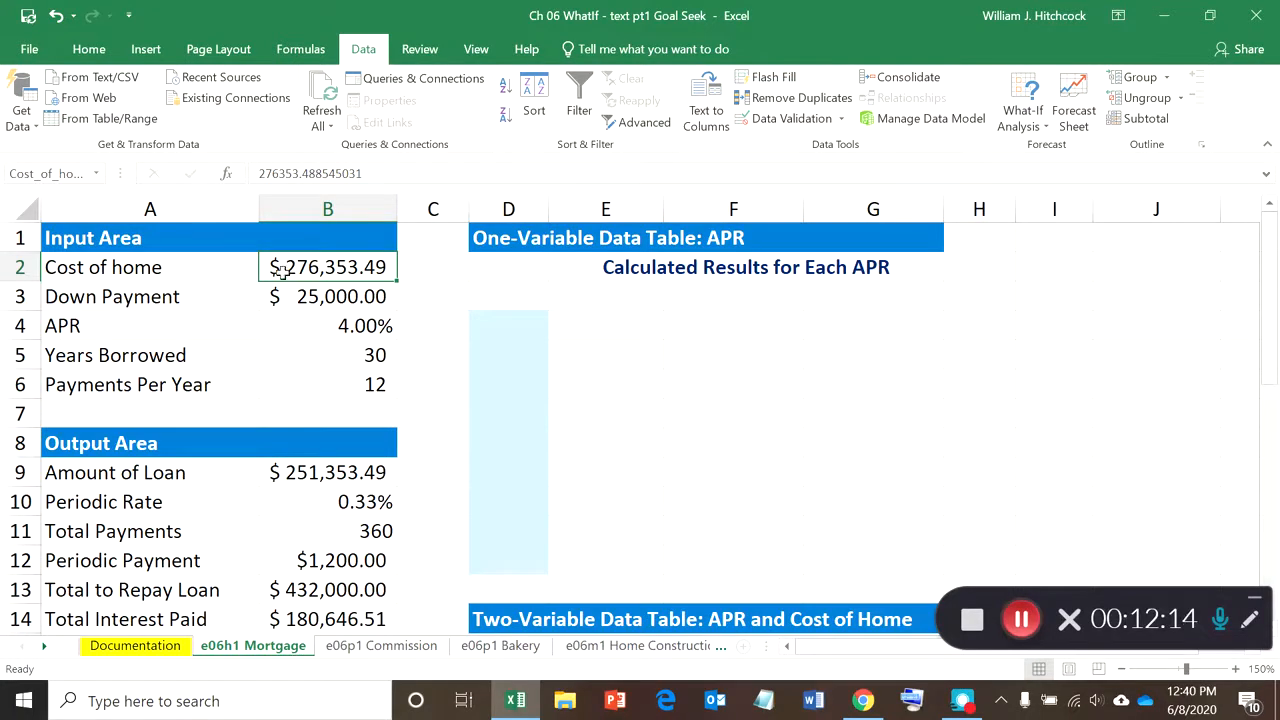
pyautogui.click(283, 296)
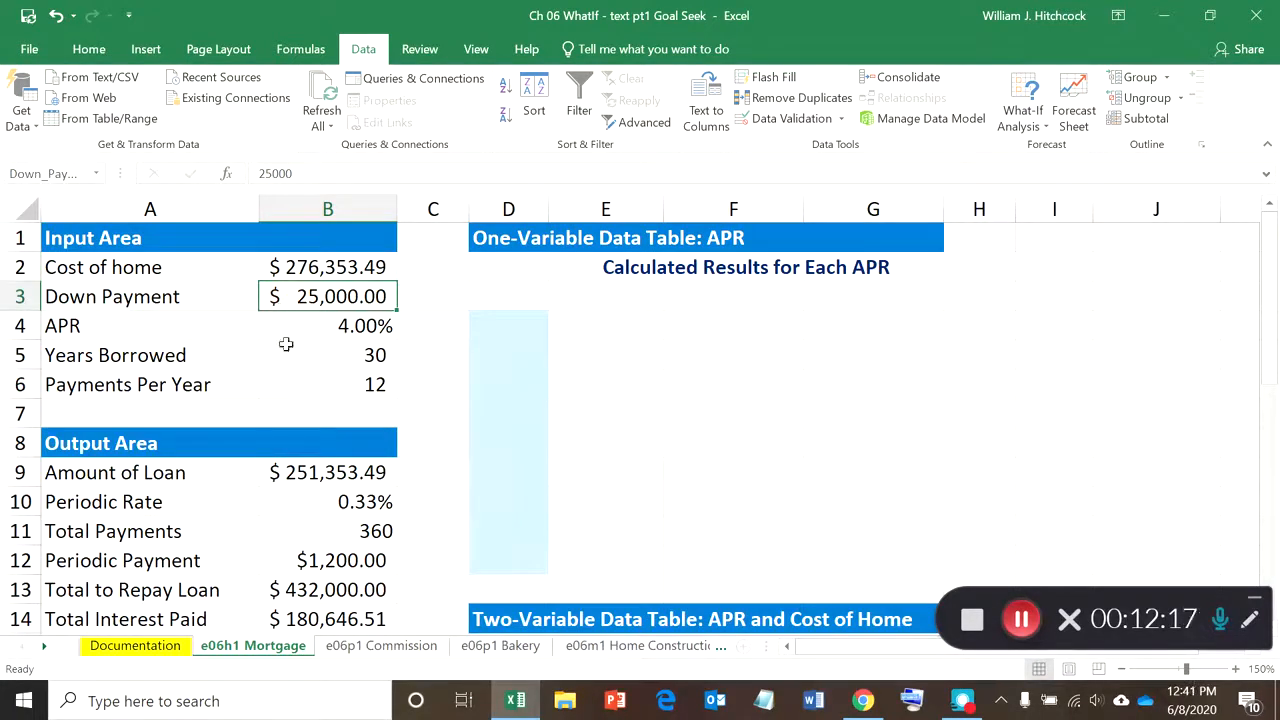
pyautogui.click(279, 560)
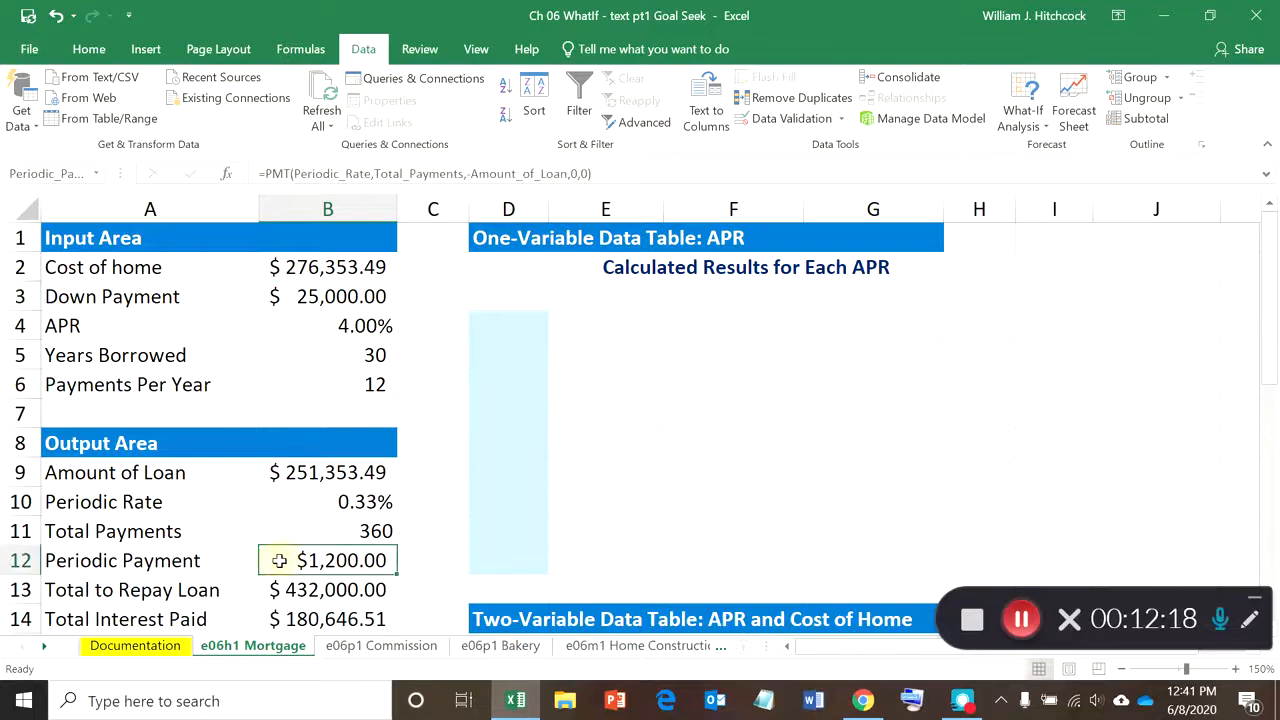